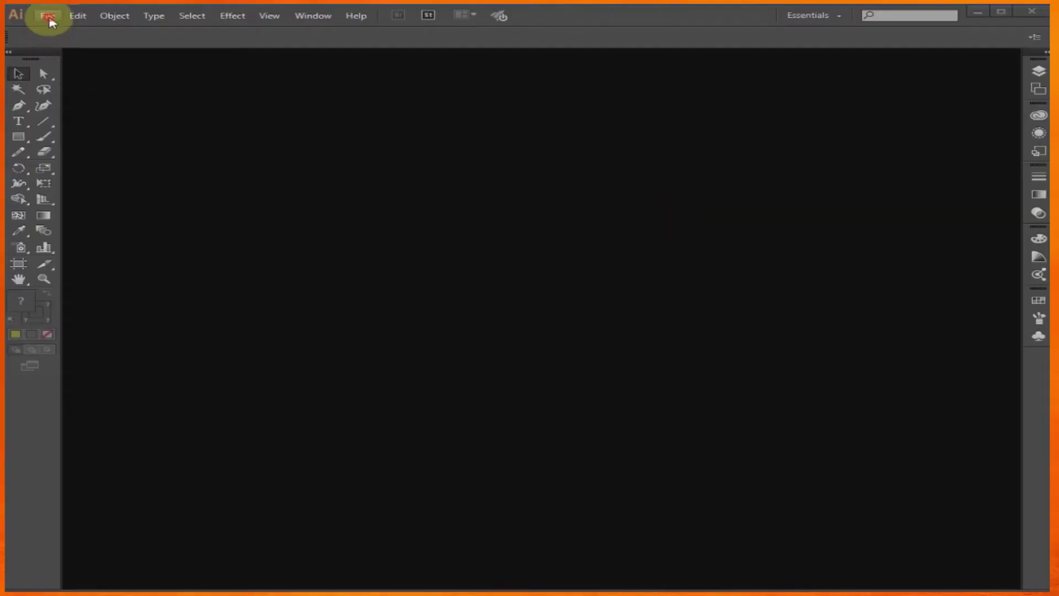
Create a new 960 x 560 px Web document, Untitled-1, with default settings
left_click(48, 16)
left_click(61, 32)
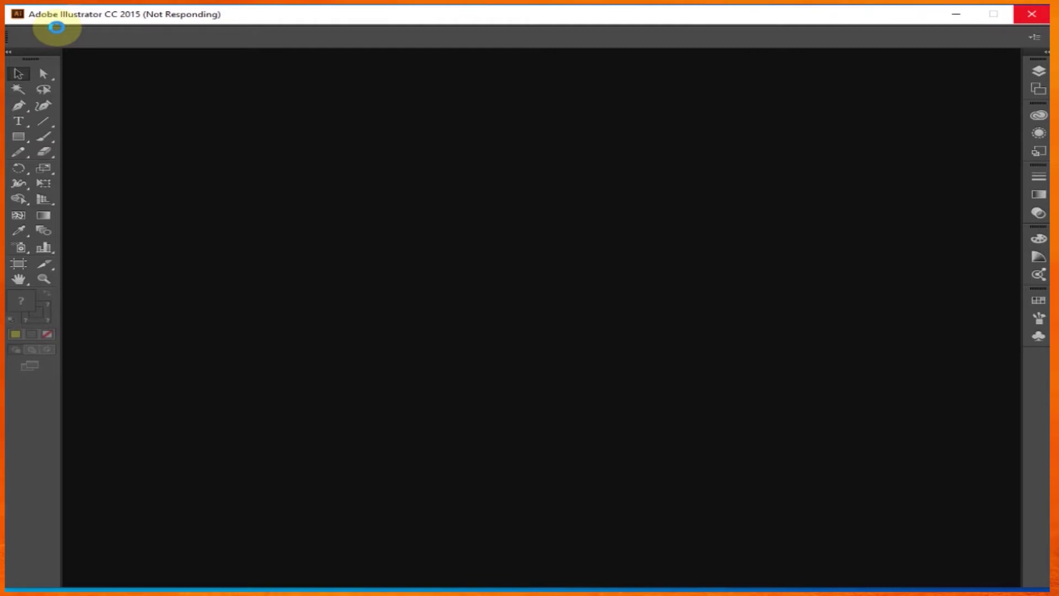
left_click(627, 406)
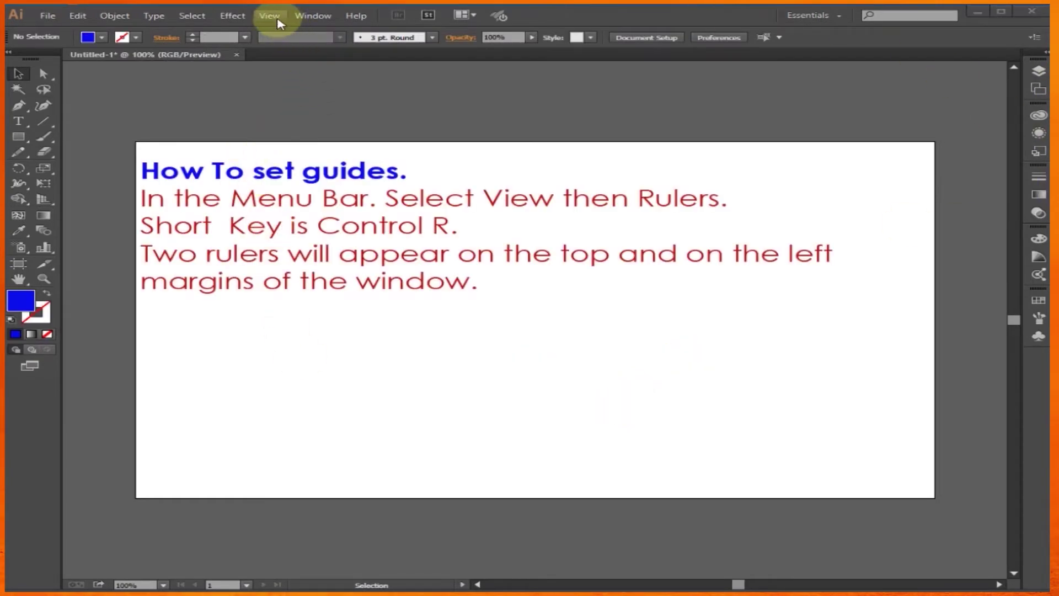
Show rulers along the top and left edges of the document window
left_click(277, 20)
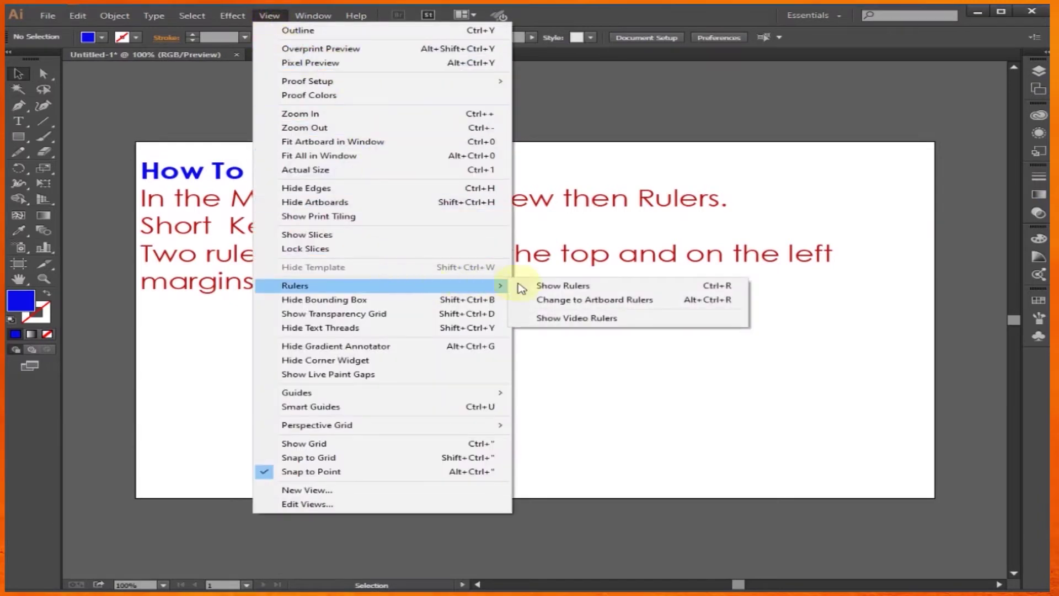
left_click(724, 288)
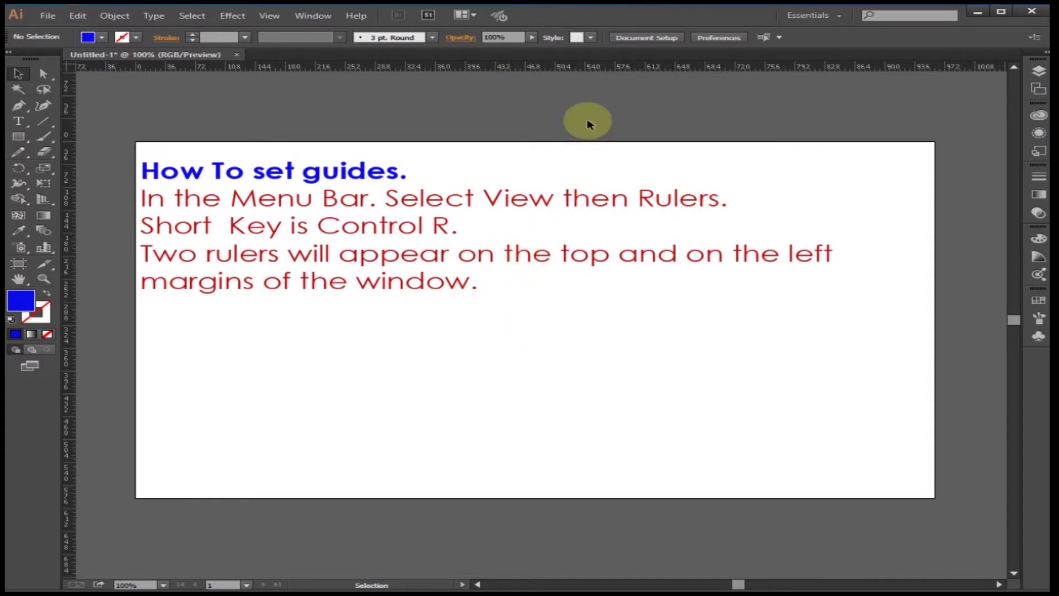
Drag one horizontal and one vertical guide out from the rulers onto the artboard
left_click_drag(588, 64, 591, 282)
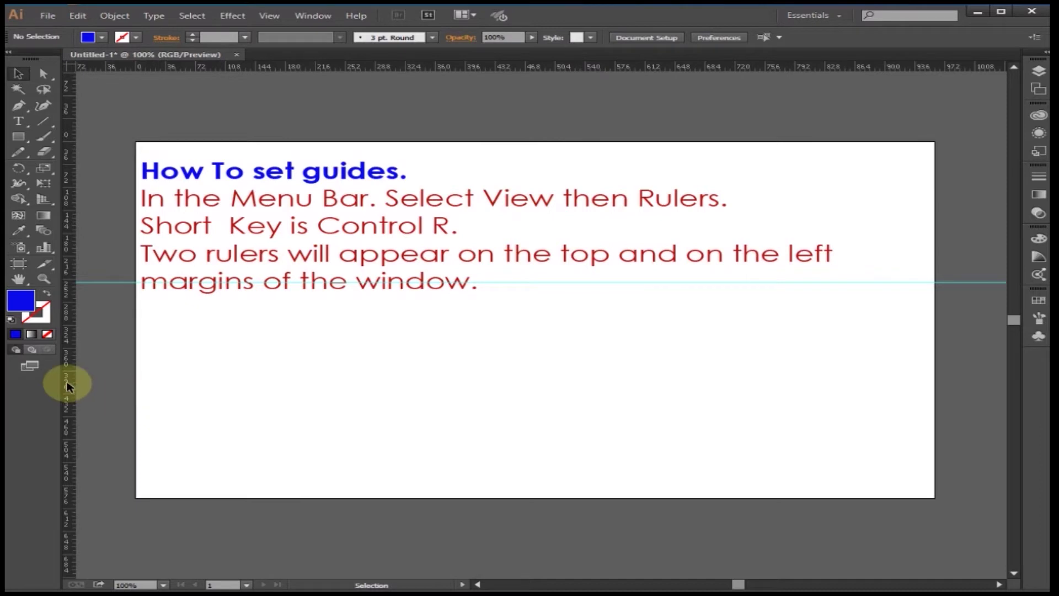
left_click_drag(67, 385, 557, 396)
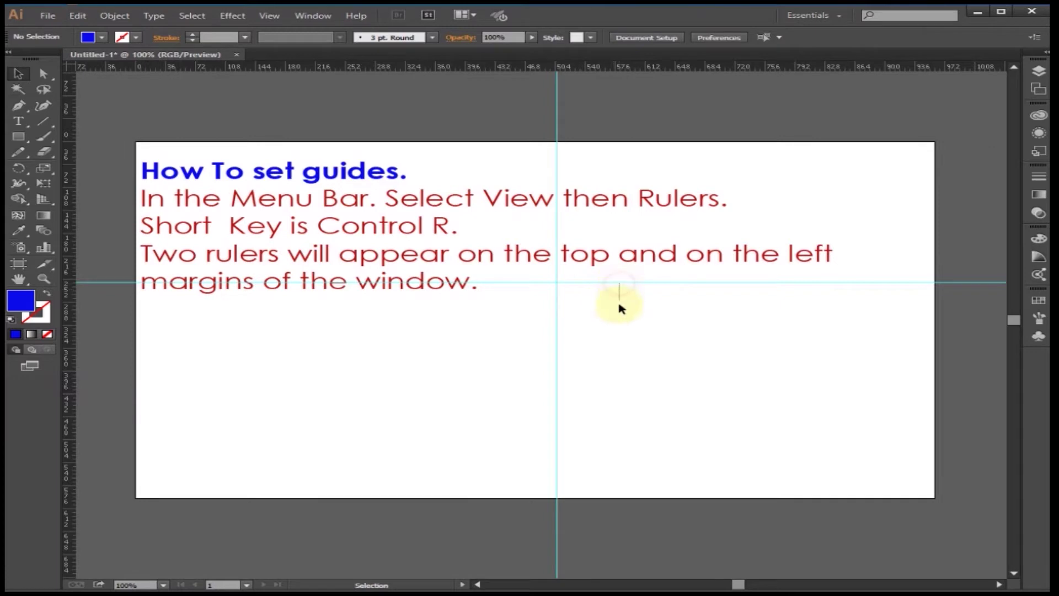
left_click_drag(645, 329, 645, 330)
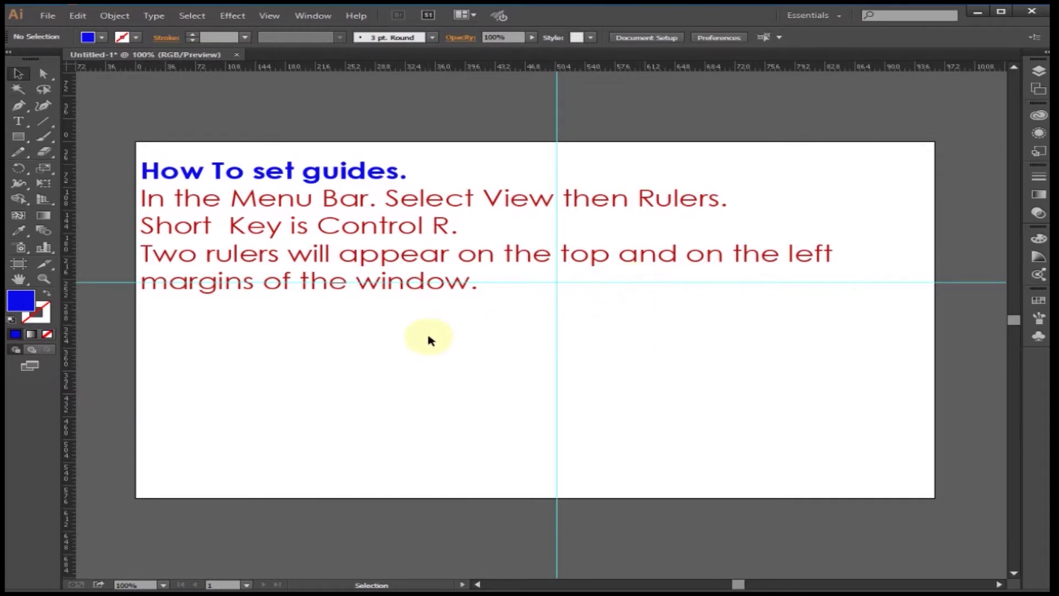
Unlock the guides, then move the horizontal guide lower and the vertical guide left
right_click(608, 295)
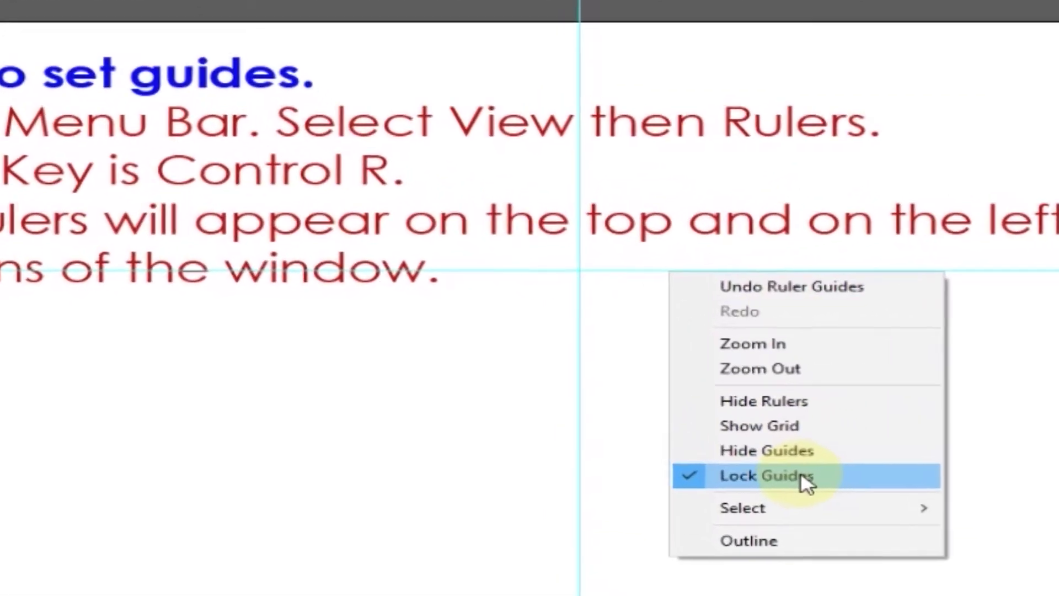
left_click(717, 423)
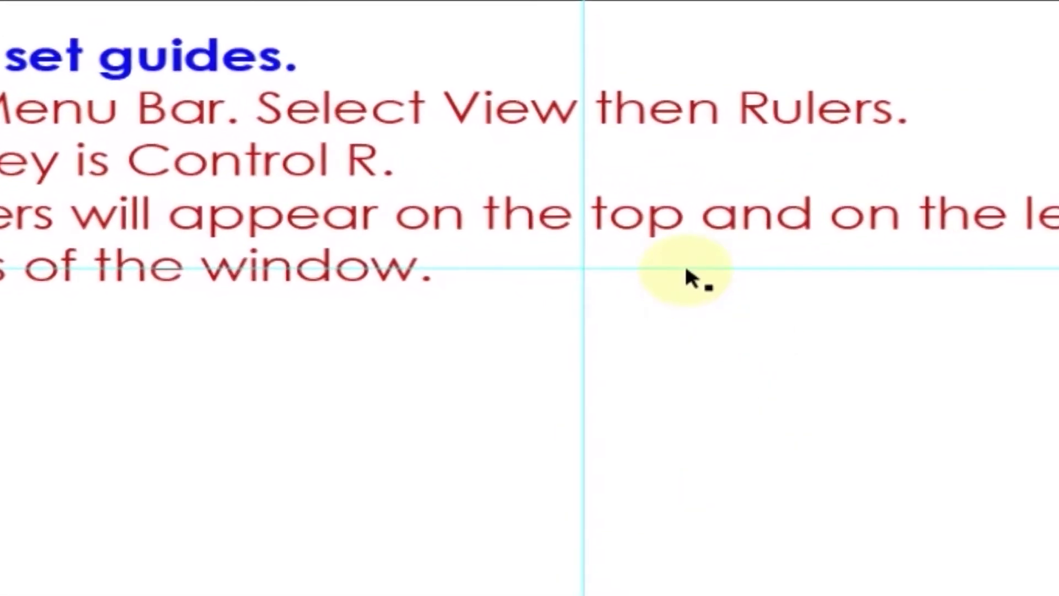
left_click_drag(687, 282, 684, 315)
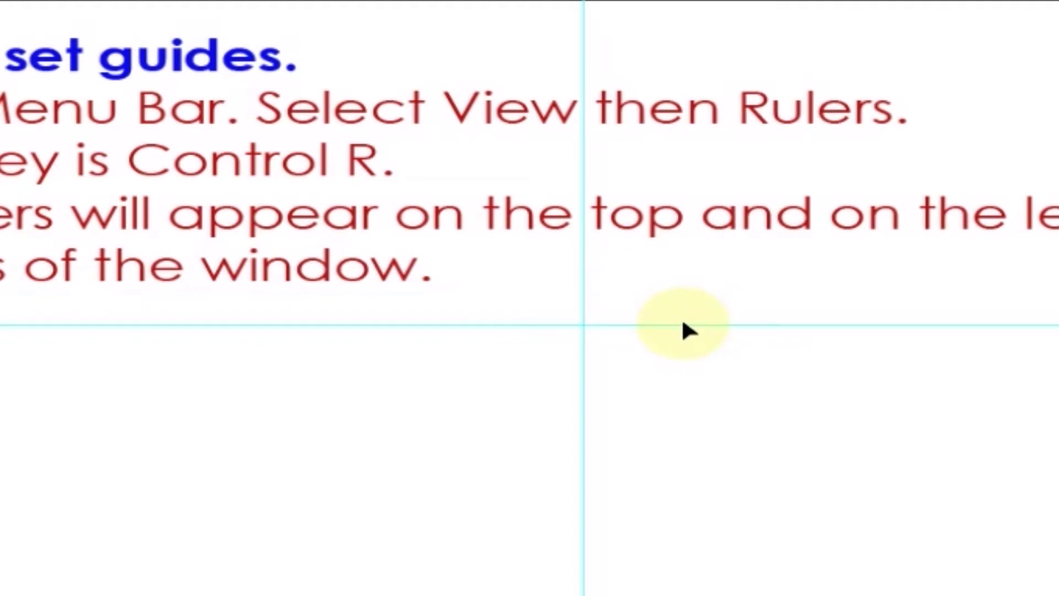
left_click_drag(584, 385, 529, 407)
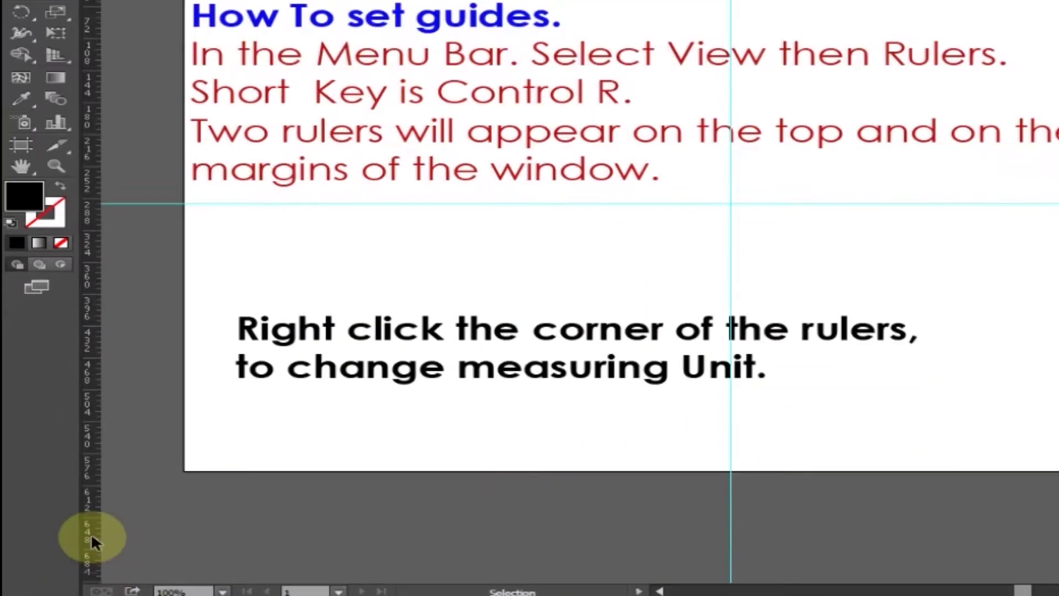
key("Escape")
right_click(95, 577)
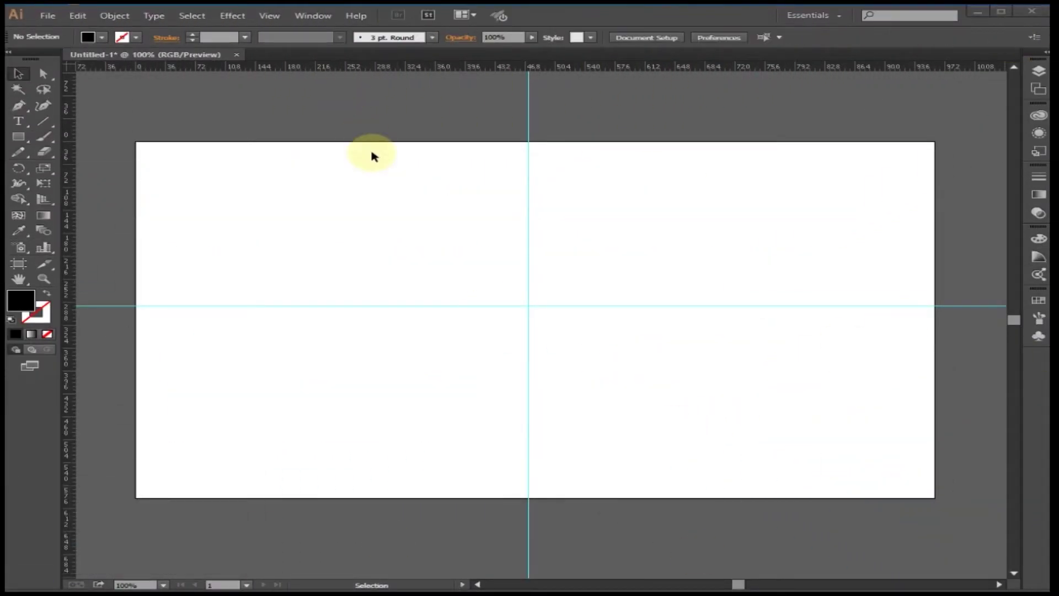
Lock the guides from the View menu, then toggle the lock off again
left_click(270, 16)
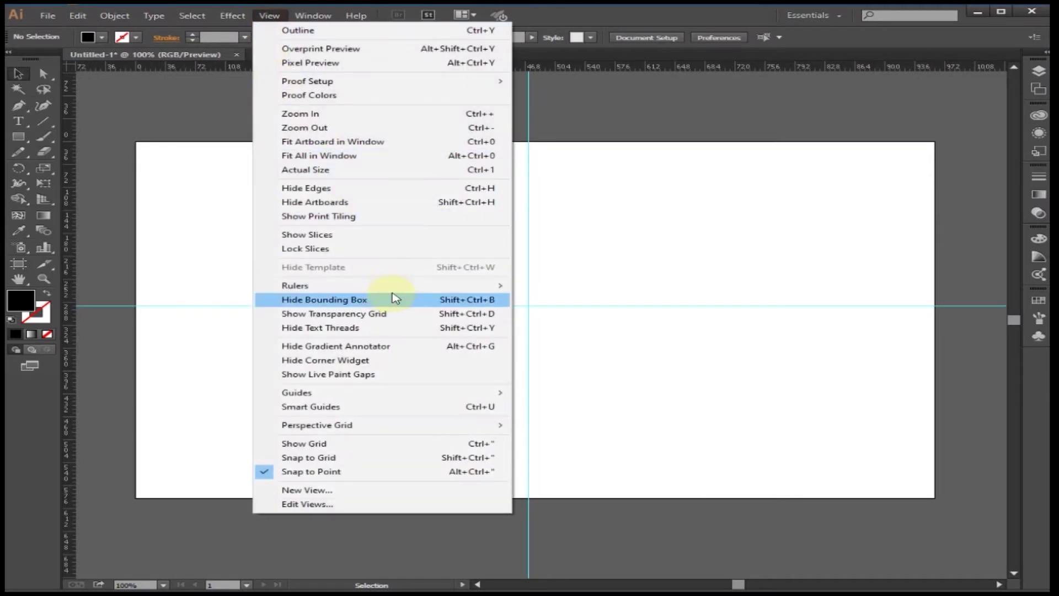
mouse_move(380, 392)
left_click(574, 406)
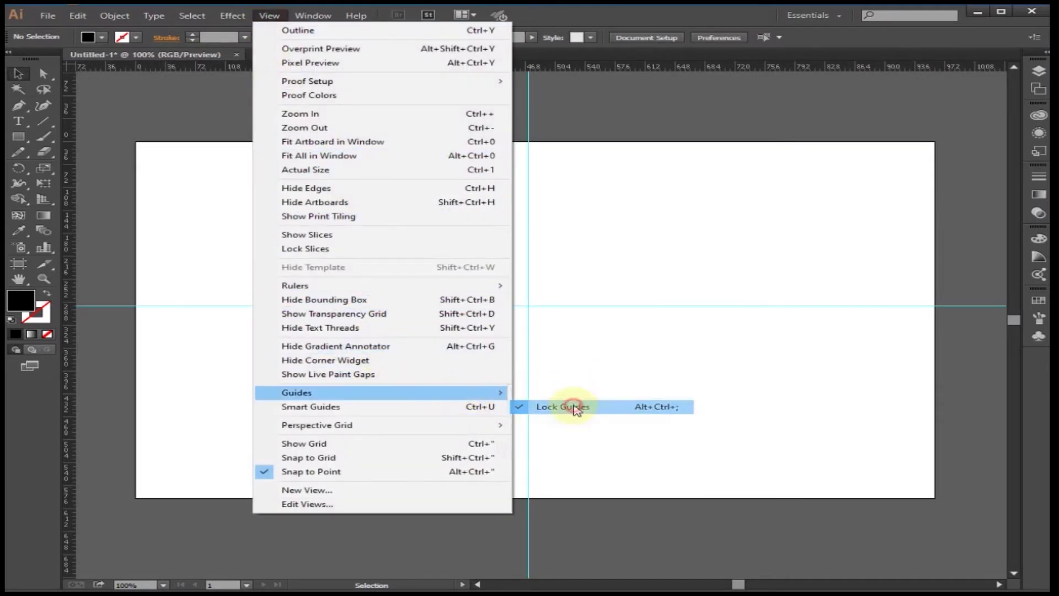
right_click(560, 309)
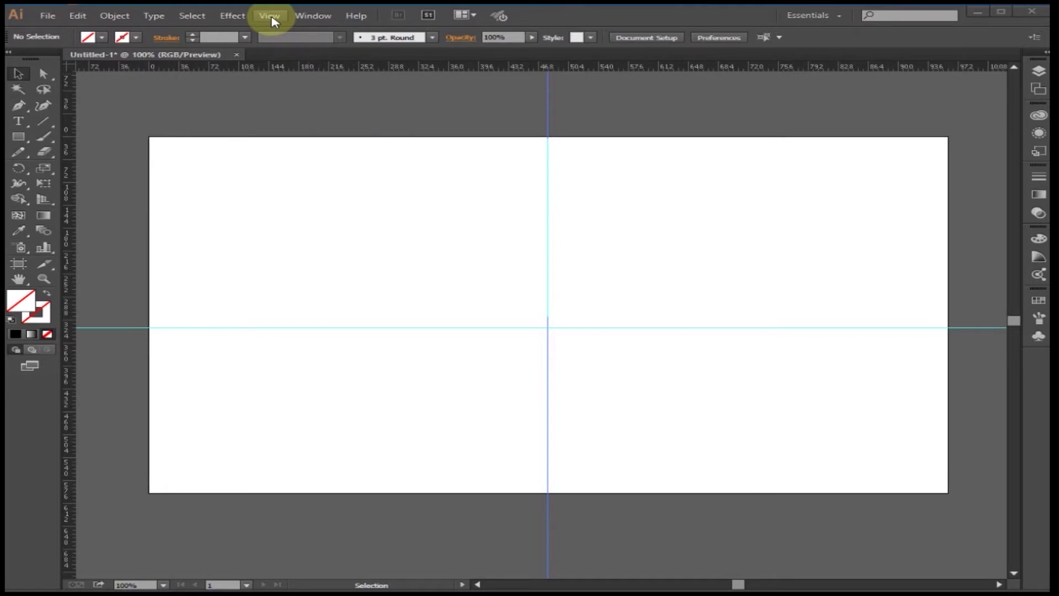
left_click(270, 16)
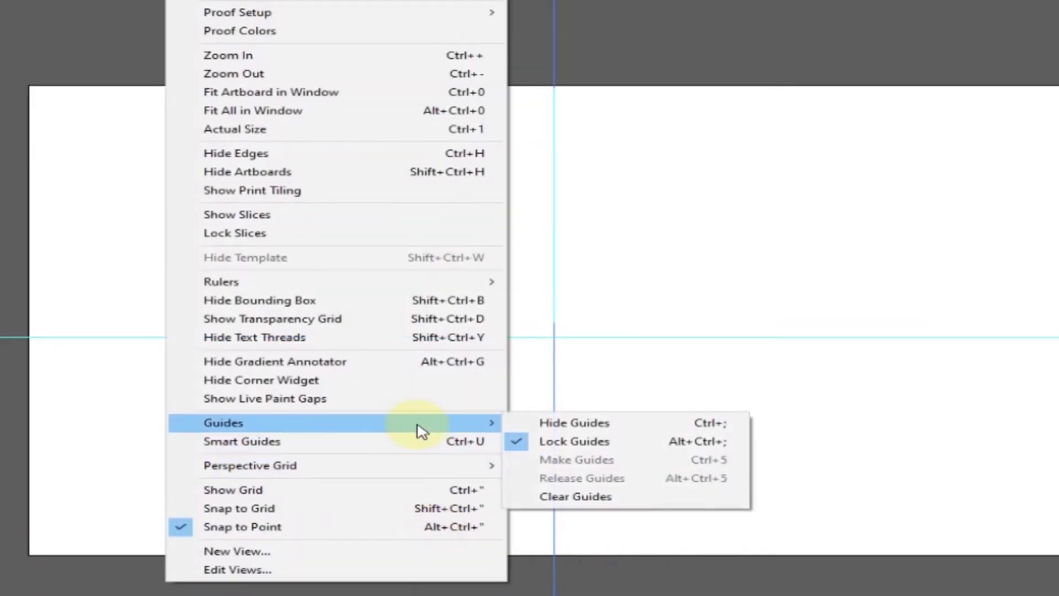
left_click(572, 441)
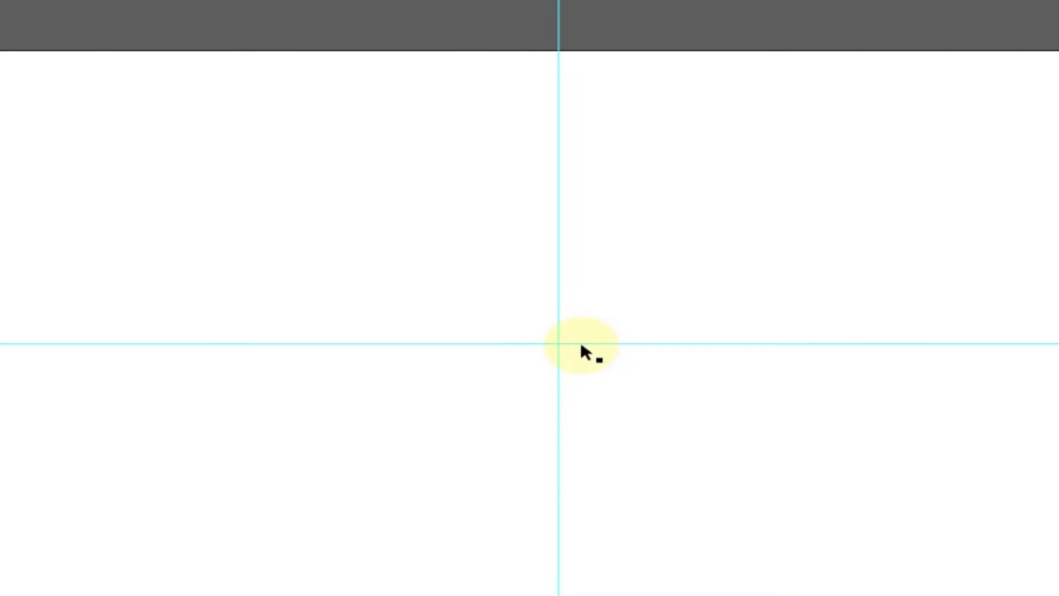
Hide the guides and show them again using the canvas right-click menu
right_click(581, 346)
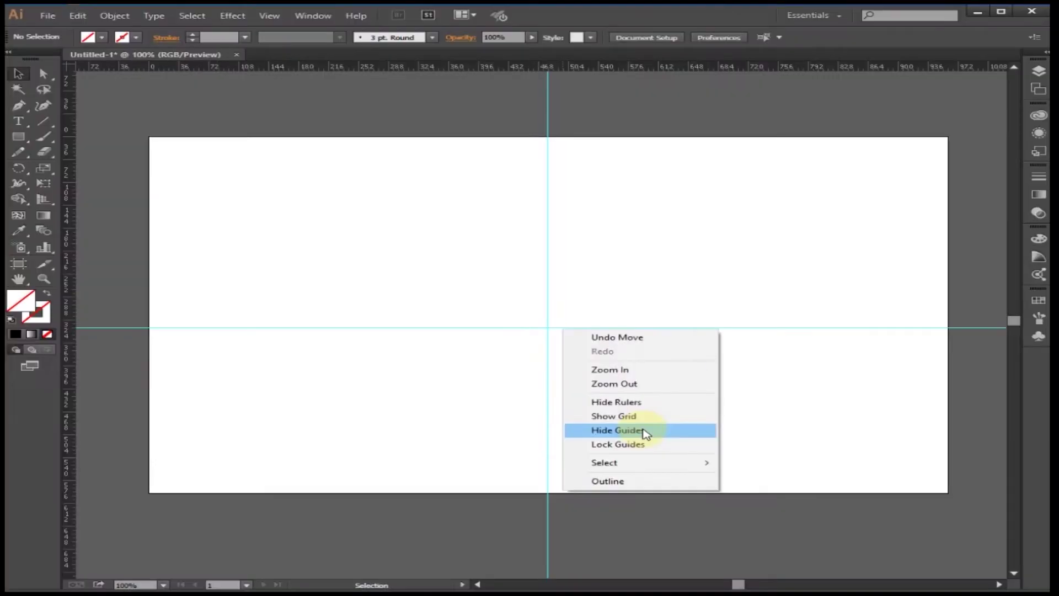
left_click(708, 504)
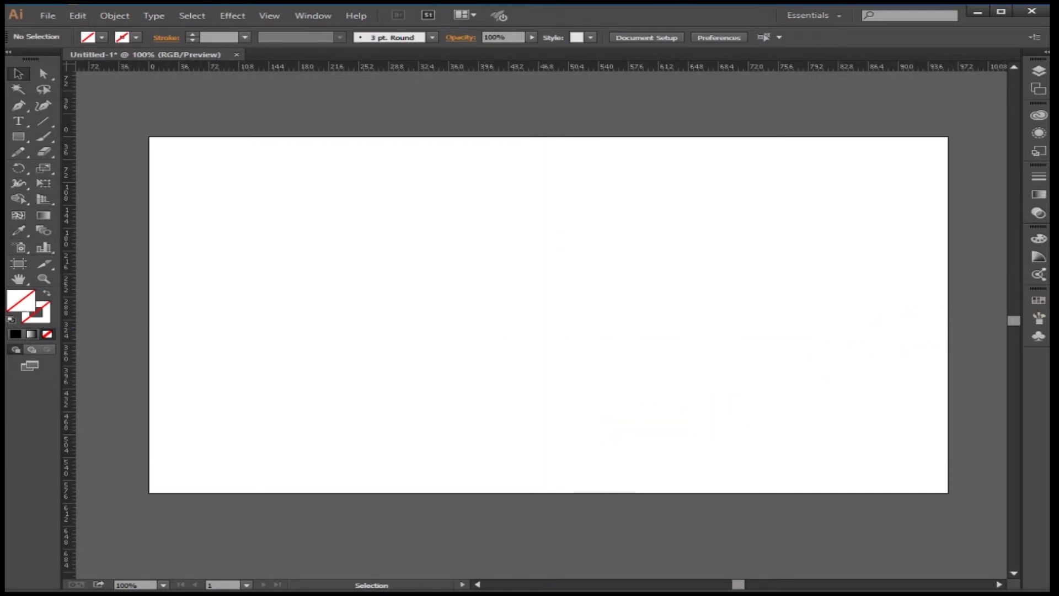
left_click(525, 323)
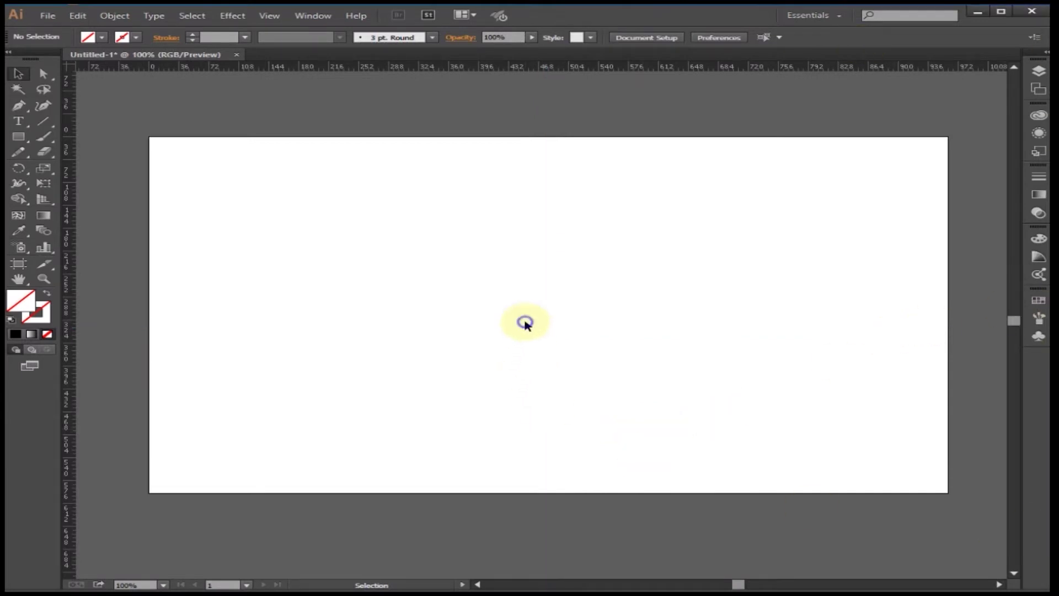
right_click(532, 323)
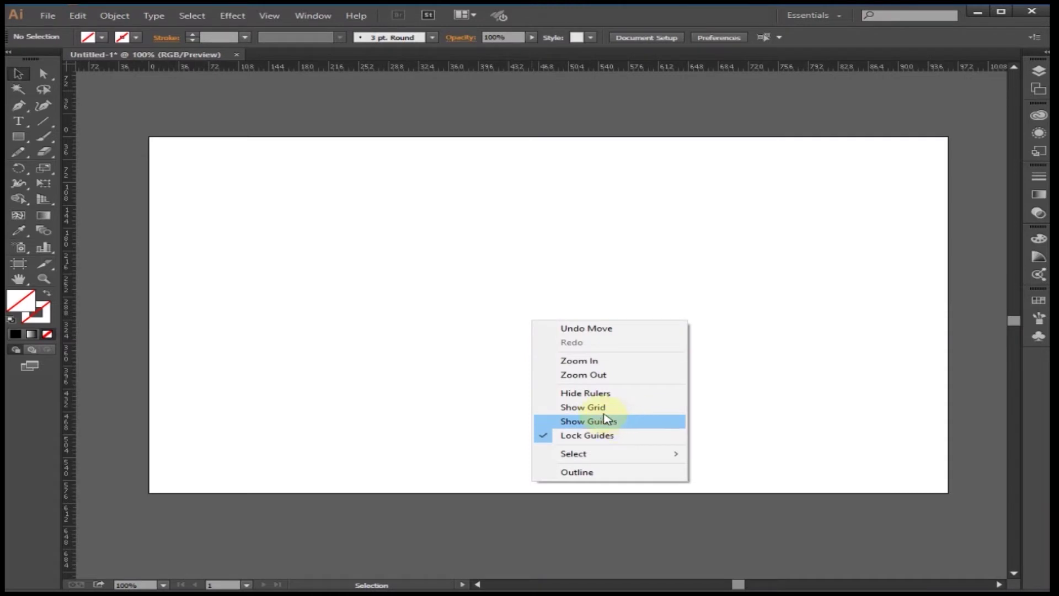
left_click(607, 421)
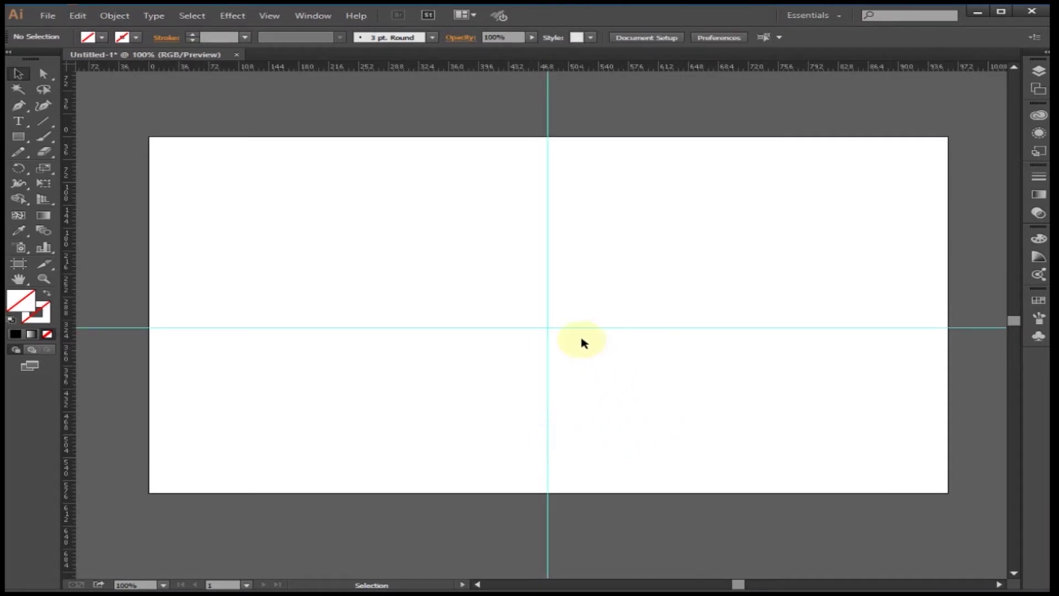
Unlock the guides and drag them off the artboard, one above and one left
right_click(546, 329)
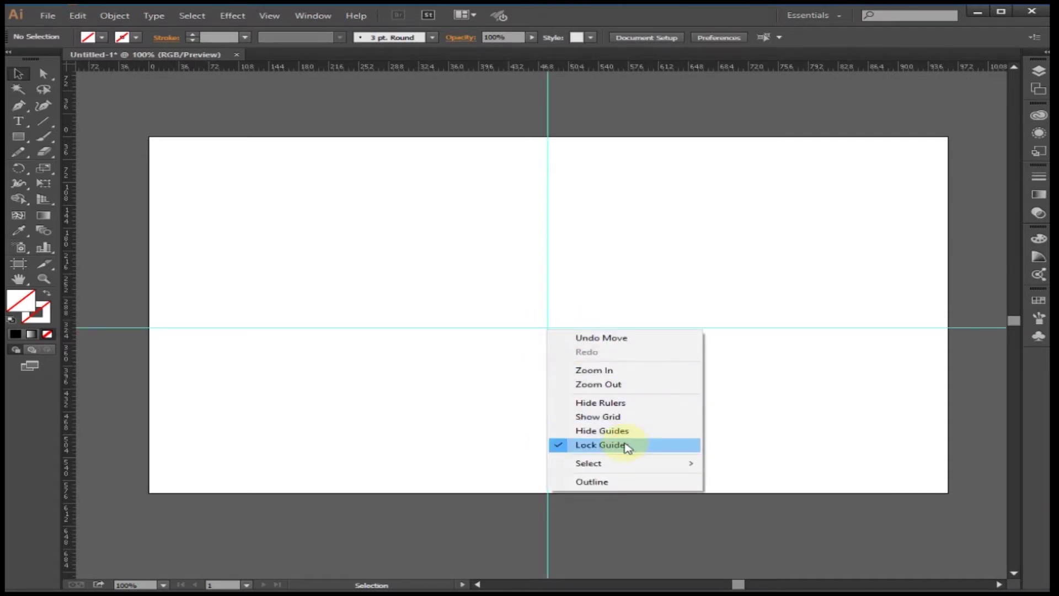
left_click(626, 445)
left_click_drag(561, 327, 557, 126)
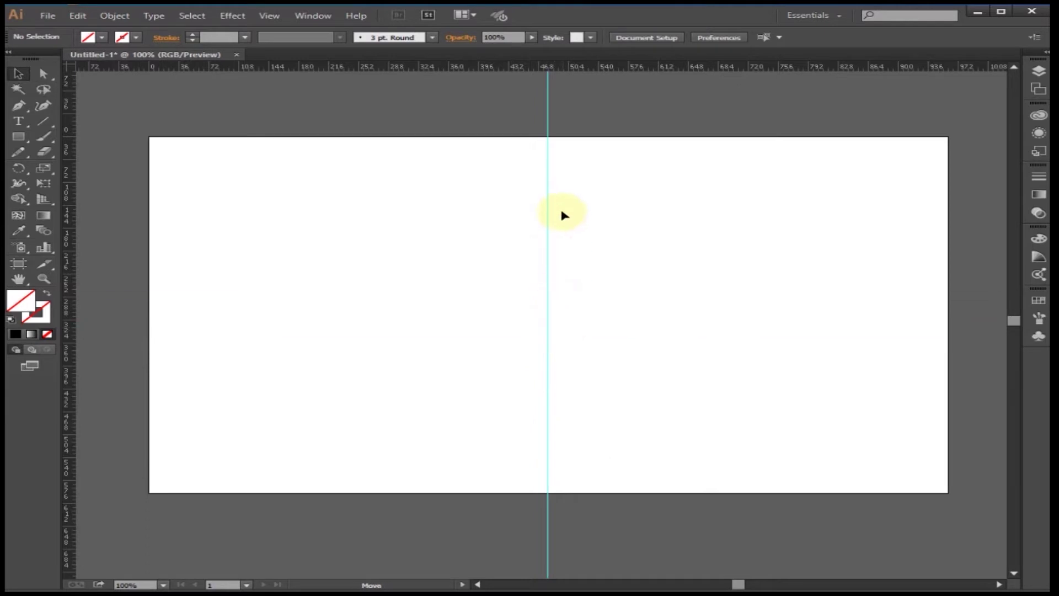
left_click_drag(548, 325, 140, 342)
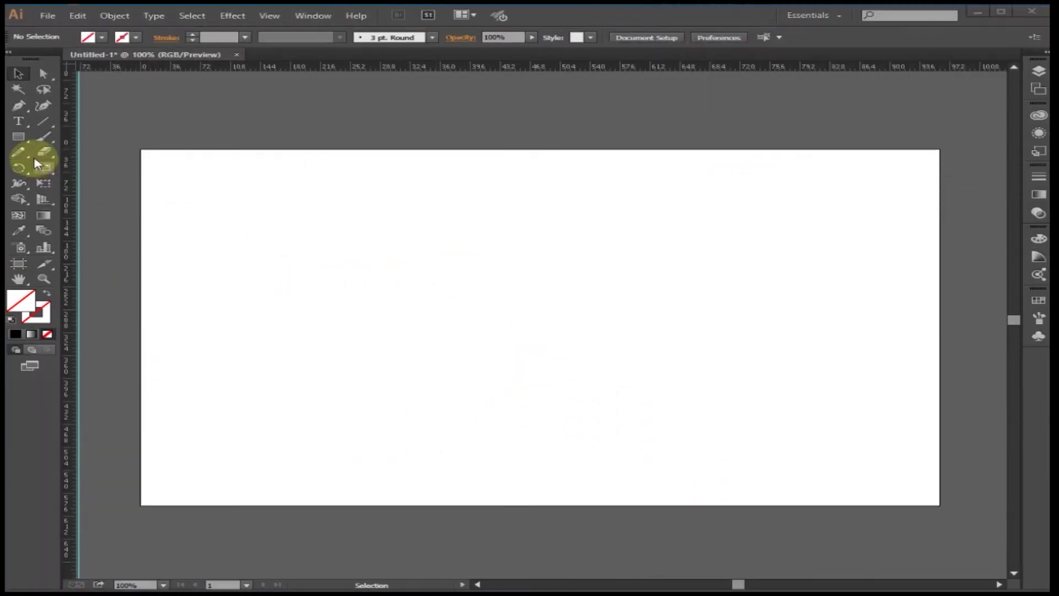
Draw a closed Pen path: top centre point, curved left lobe, bottom point, curved right lobe
left_click(18, 106)
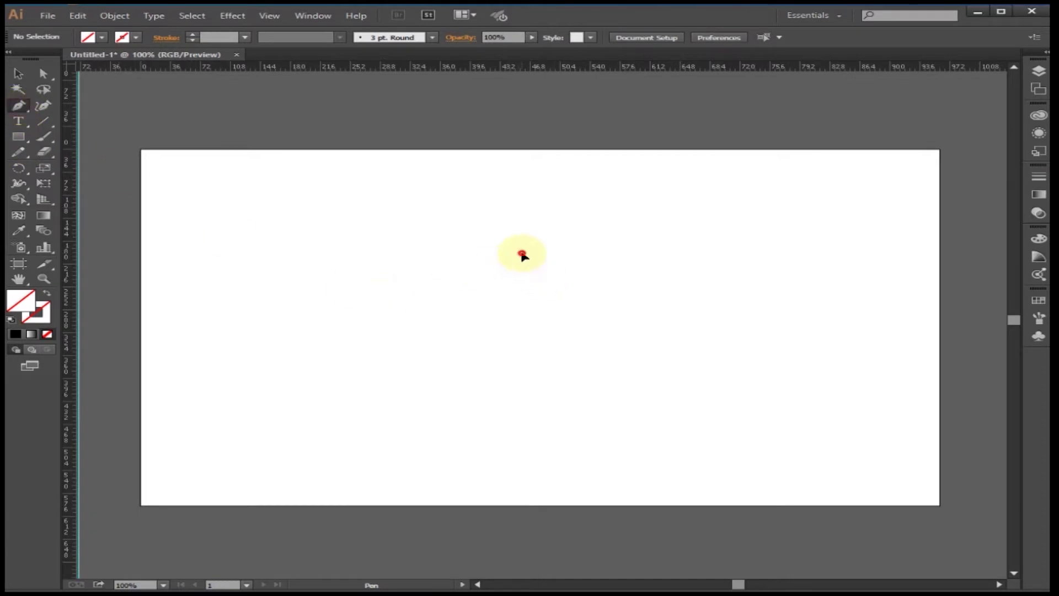
left_click(522, 254)
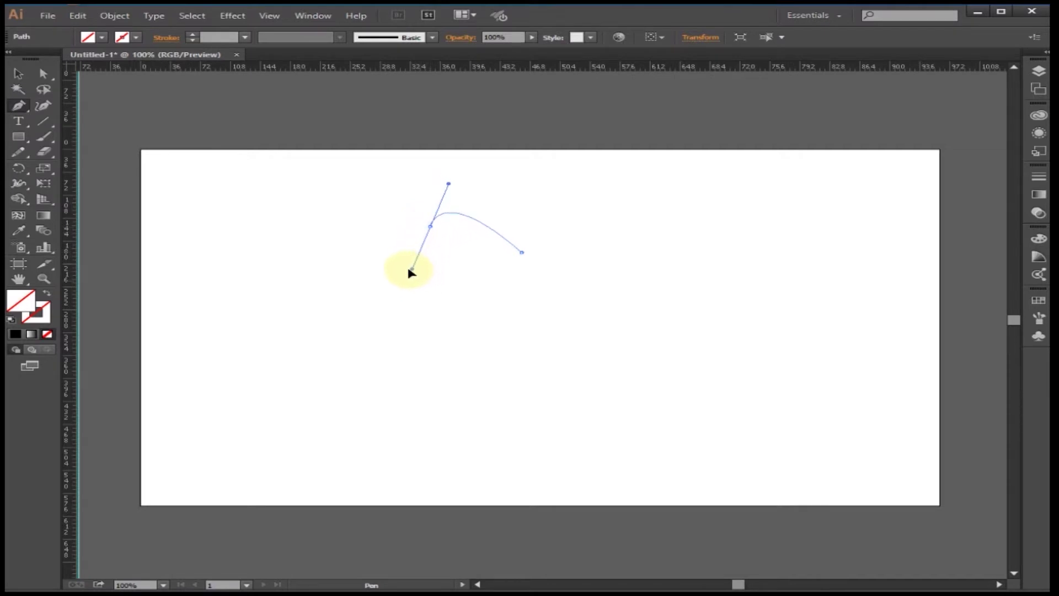
left_click_drag(404, 276, 403, 275)
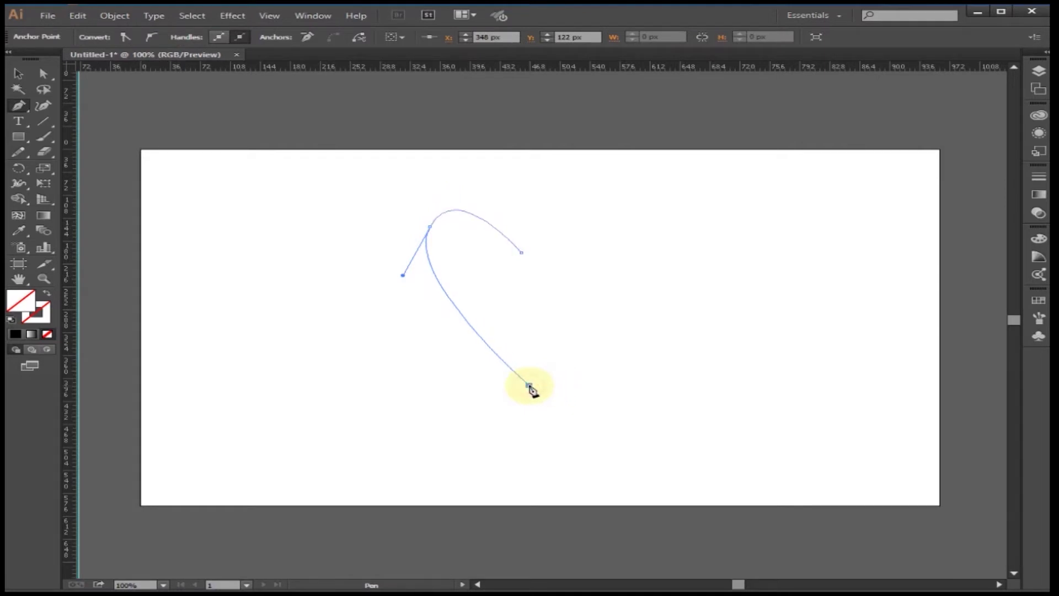
left_click(529, 385)
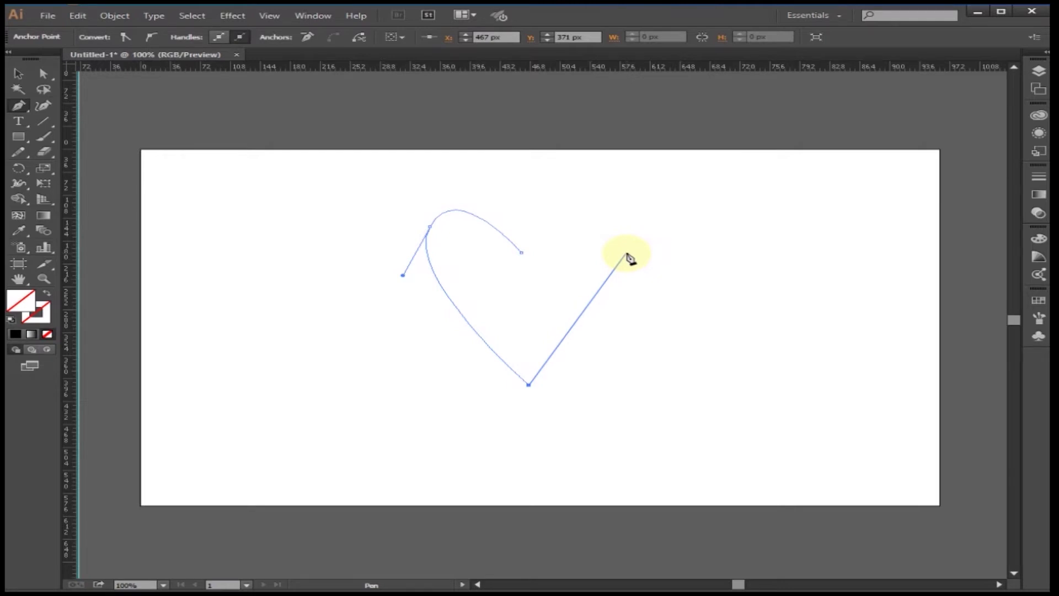
left_click_drag(616, 251, 576, 214)
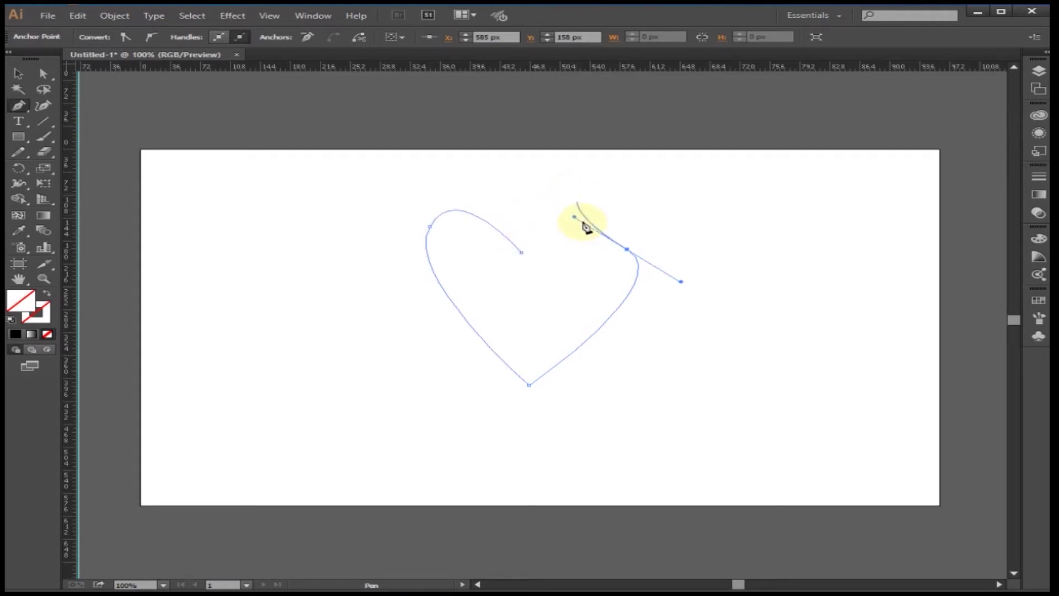
left_click(521, 254)
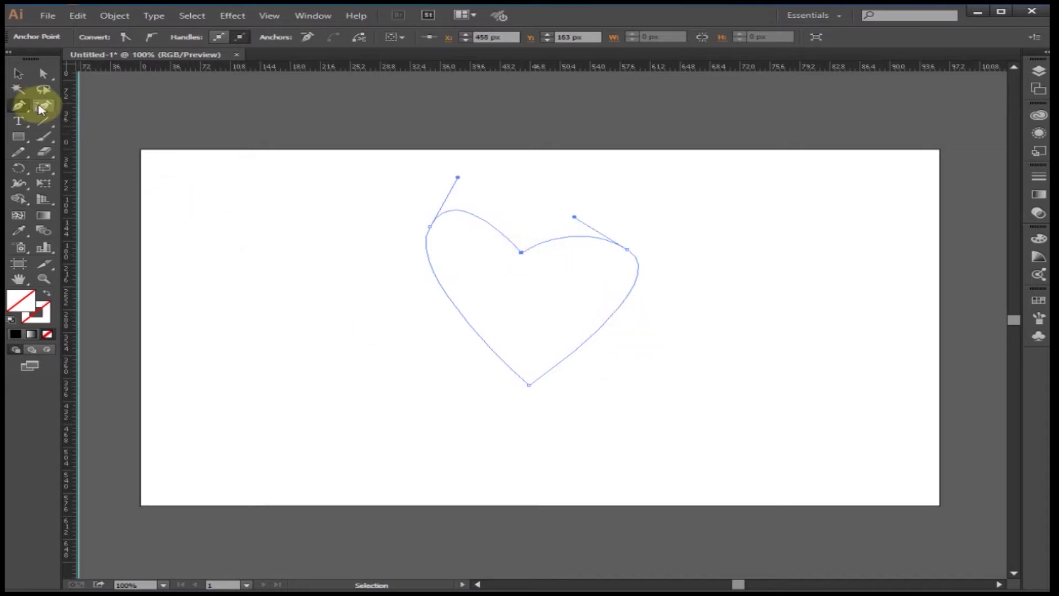
Move the right anchor, centre dip and bottom point, then apply default white fill and black stroke
left_click(43, 73)
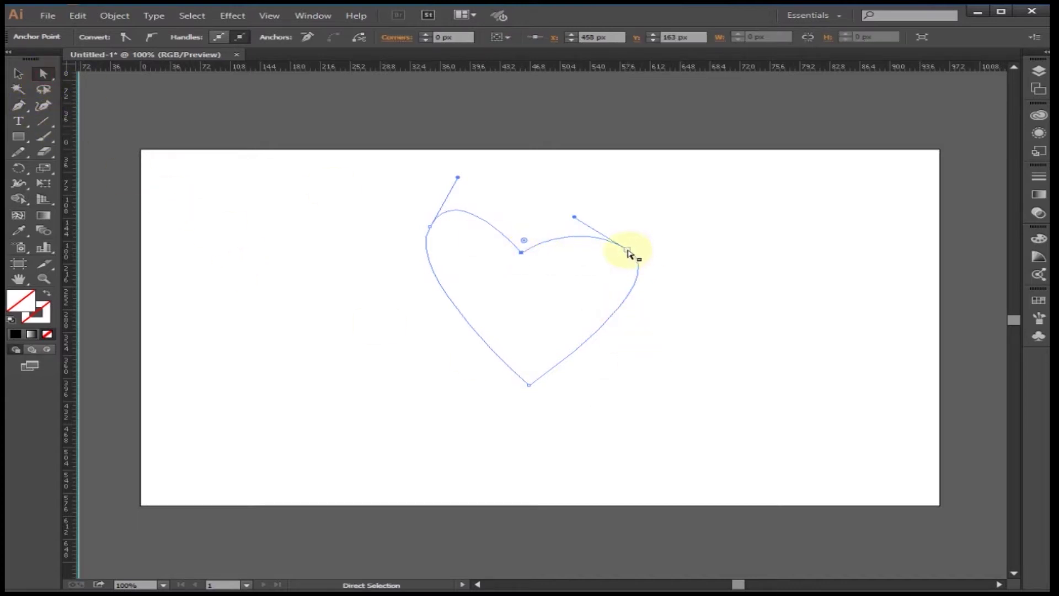
left_click_drag(629, 246, 639, 232)
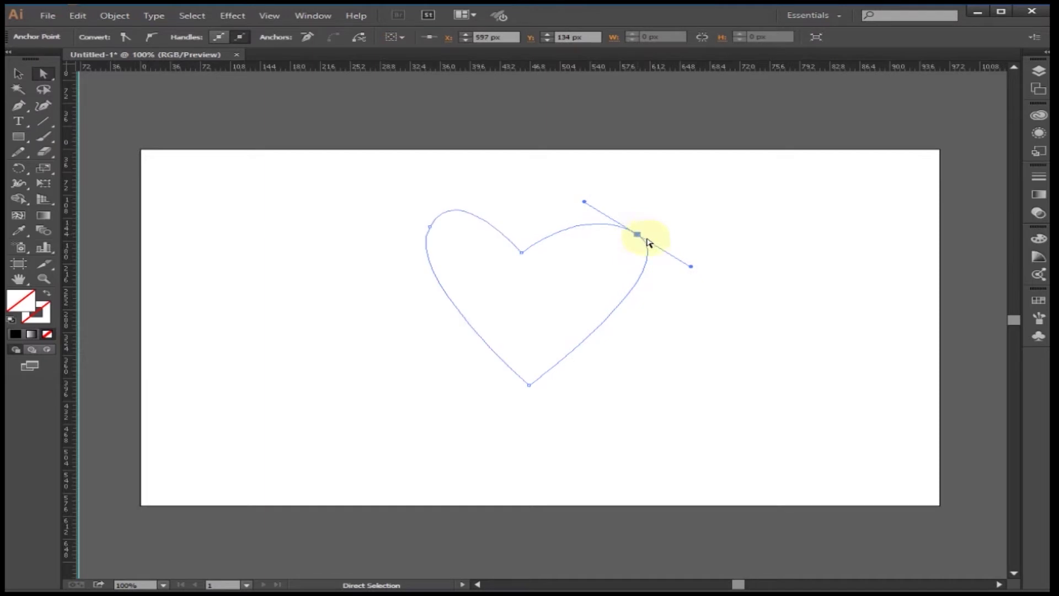
left_click_drag(520, 254, 536, 248)
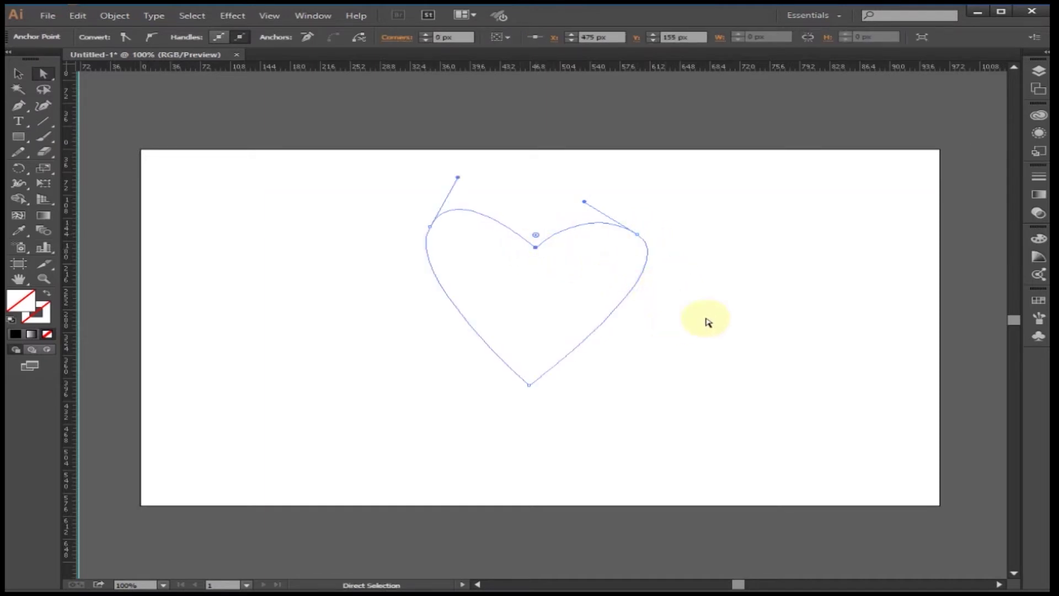
left_click_drag(530, 390, 532, 395)
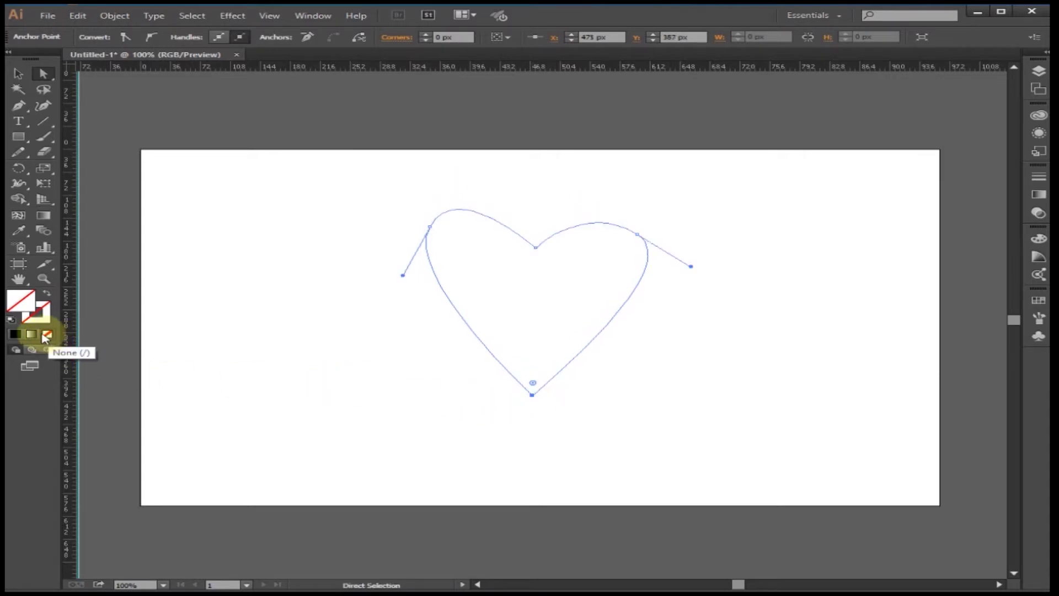
left_click(11, 318)
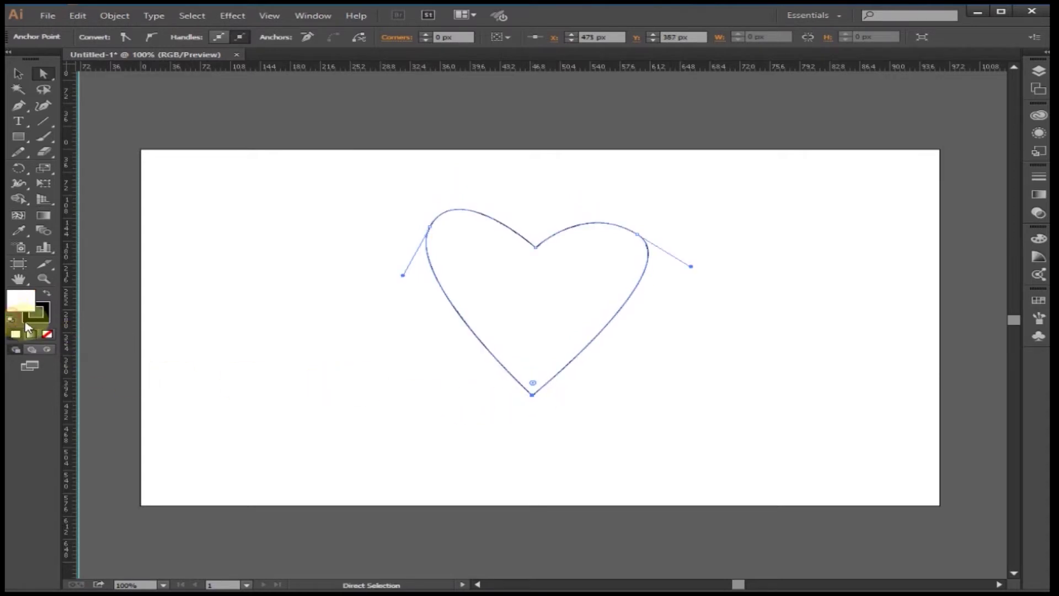
left_click(642, 398)
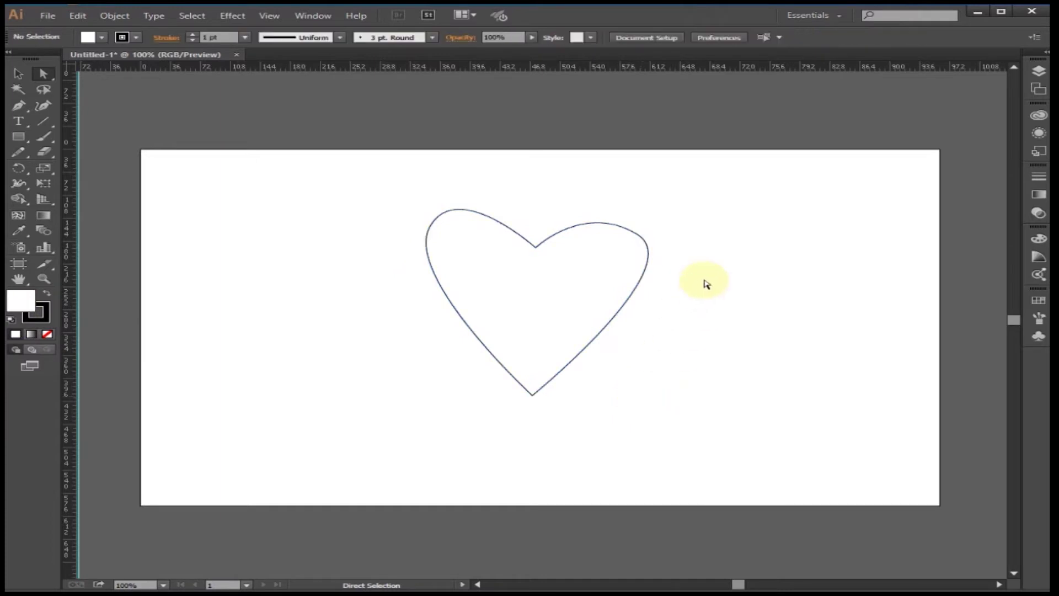
Raise the heart's centre dip and move its right anchor up, then deselect
left_click(537, 249)
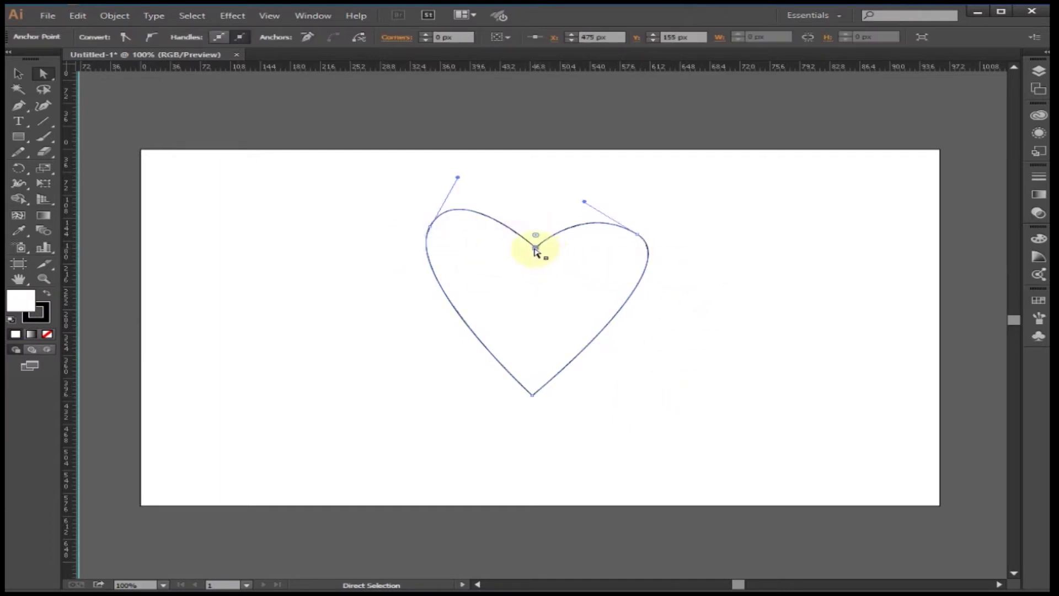
left_click_drag(538, 238, 537, 236)
left_click_drag(638, 236, 642, 222)
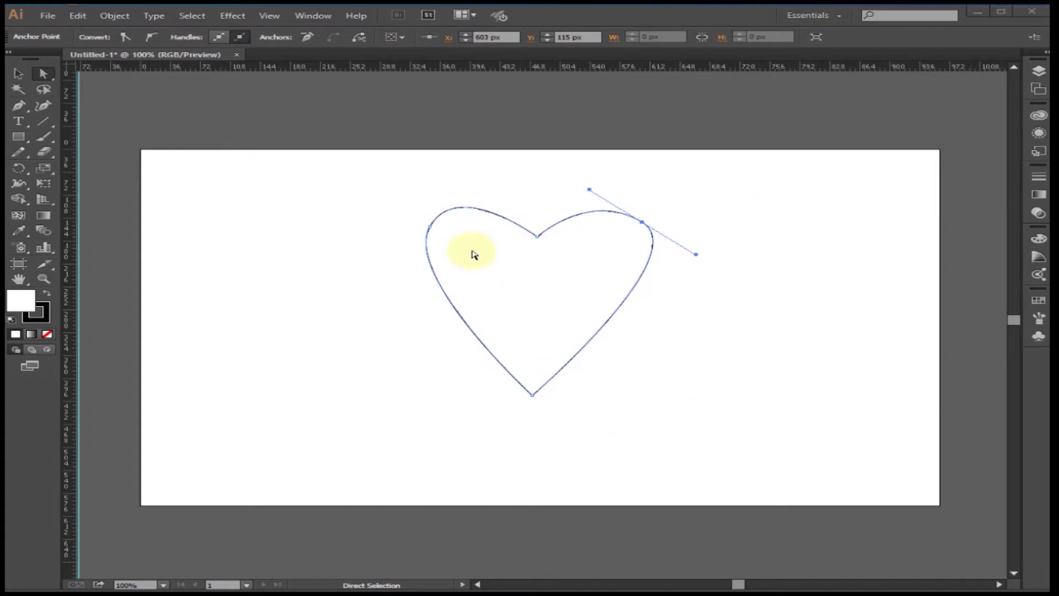
left_click(608, 264)
left_click_drag(398, 276, 693, 288)
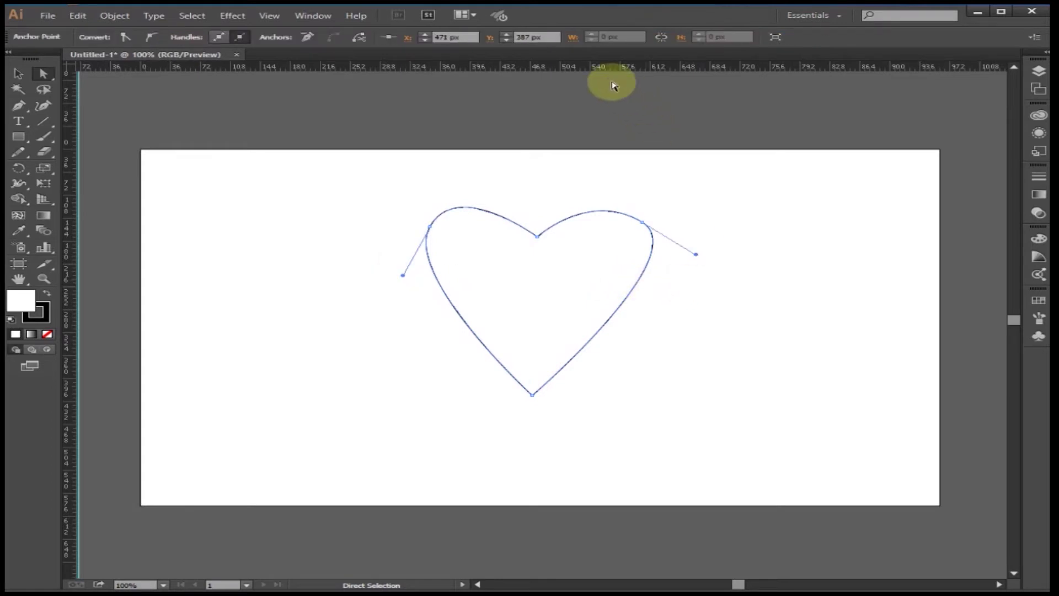
left_click(757, 367)
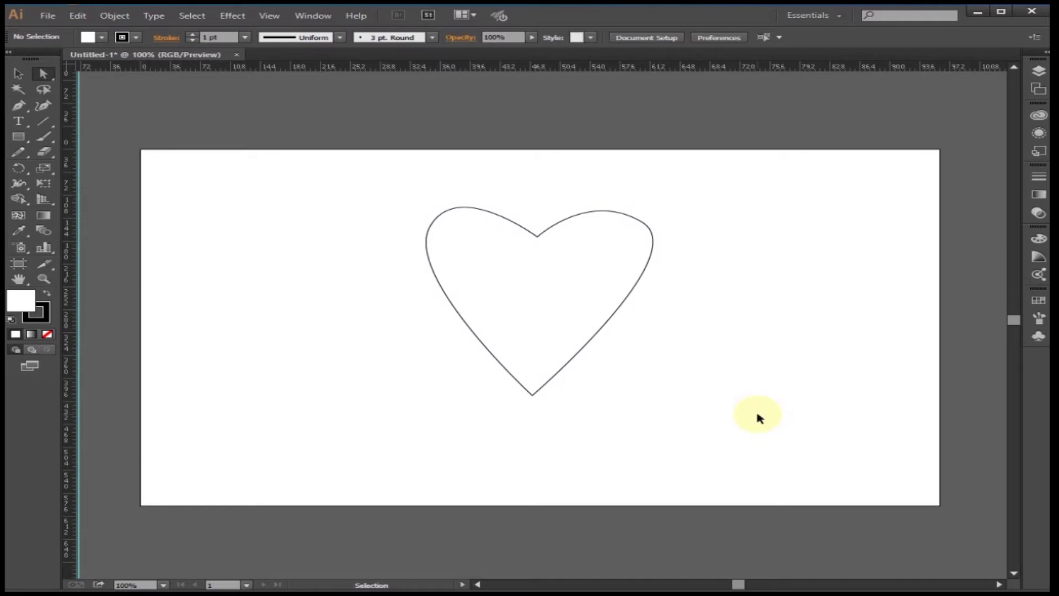
Undo the last lobe edit and add a vertical guide down the artboard's centre
key("ctrl+z")
key("ctrl+z")
key("ctrl+z")
key("ctrl+z")
key("ctrl+z")
key("ctrl+z")
key("ctrl+z")
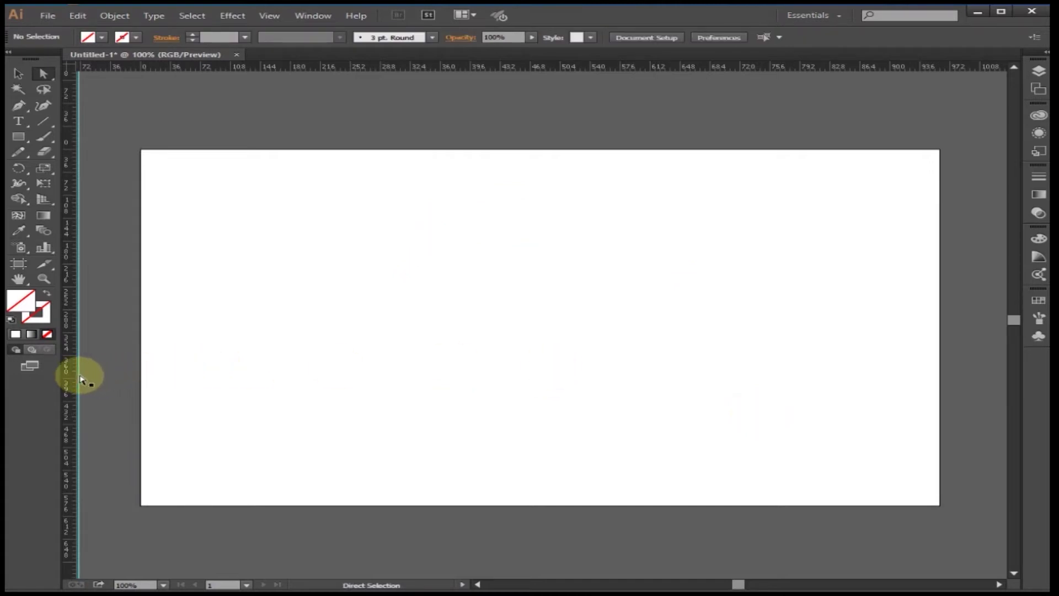
left_click_drag(80, 378, 586, 393)
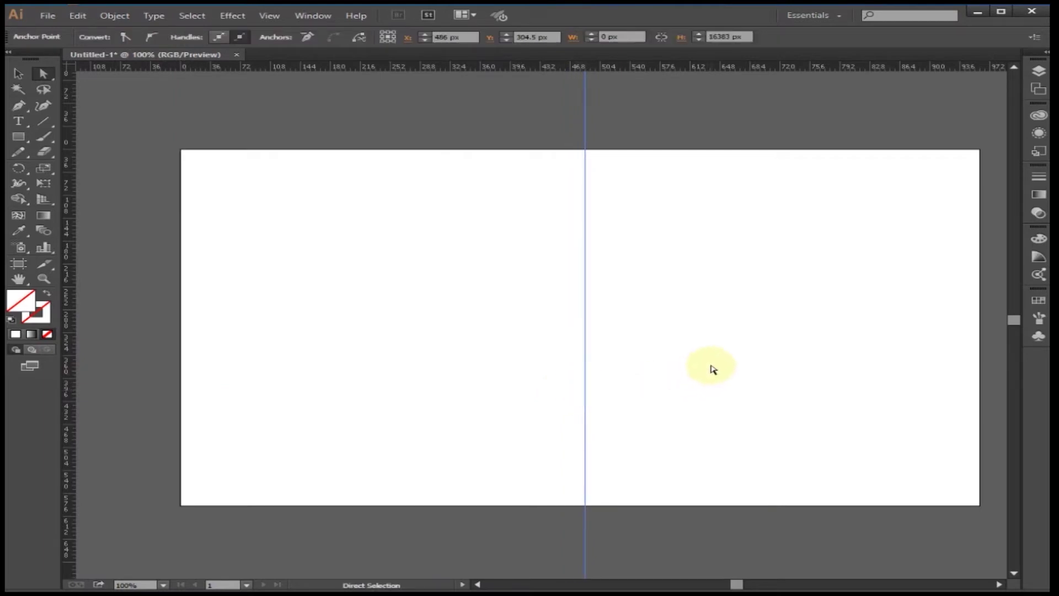
left_click_drag(749, 343, 695, 345)
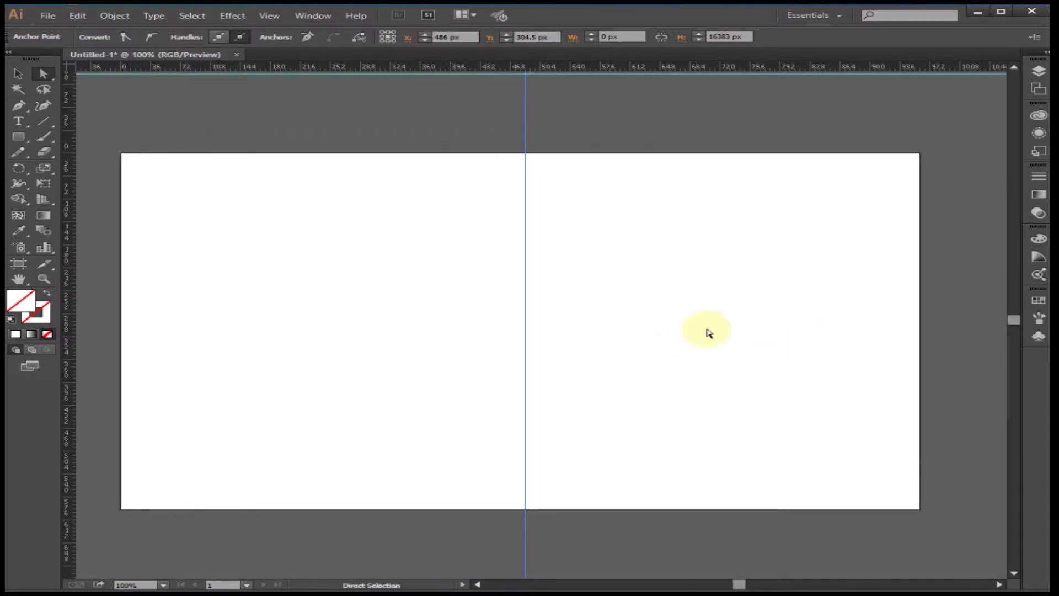
left_click(18, 105)
Draw the left heart half from the centre guide and give it white fill, black stroke
left_click(524, 222)
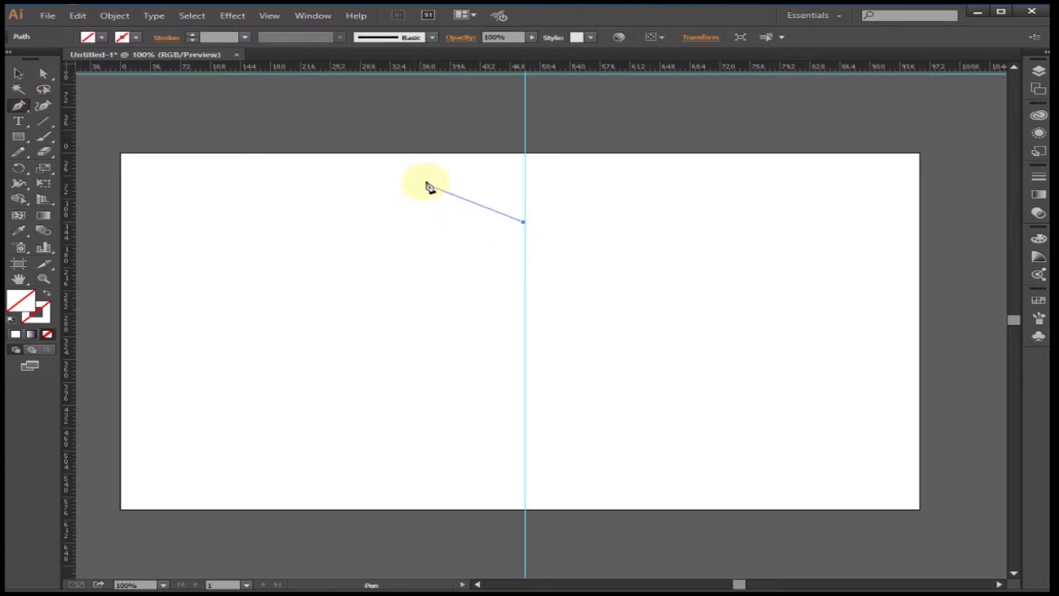
left_click_drag(420, 181, 387, 218)
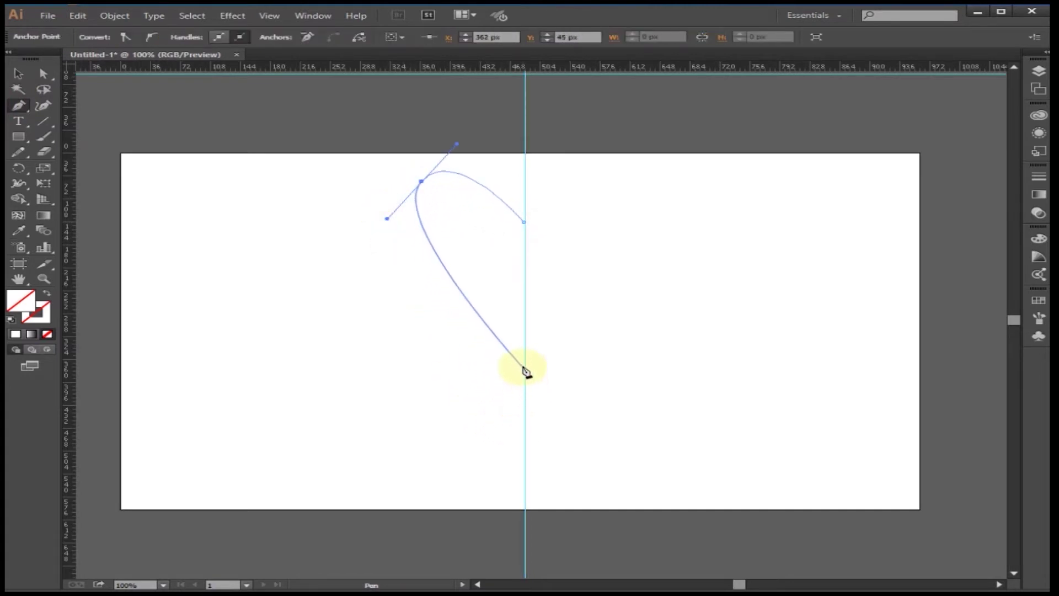
left_click_drag(526, 407, 550, 437)
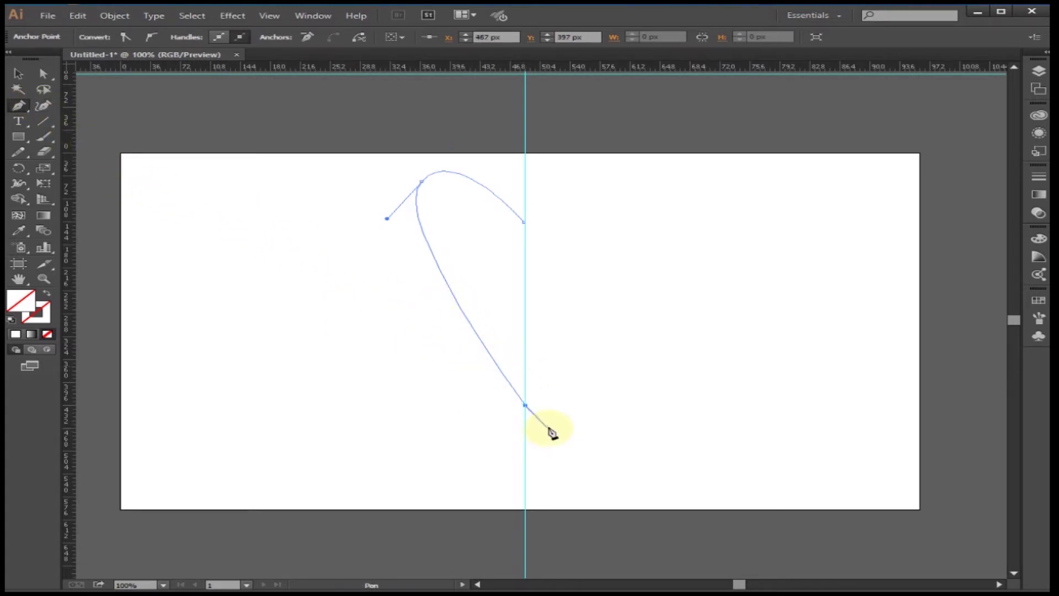
left_click(43, 74)
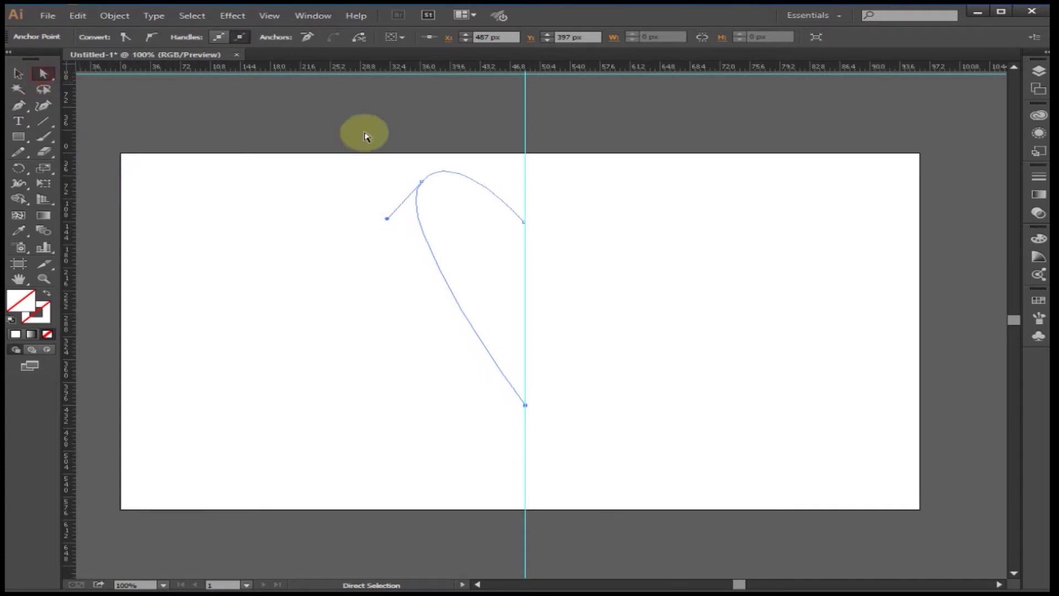
left_click_drag(419, 183, 401, 197)
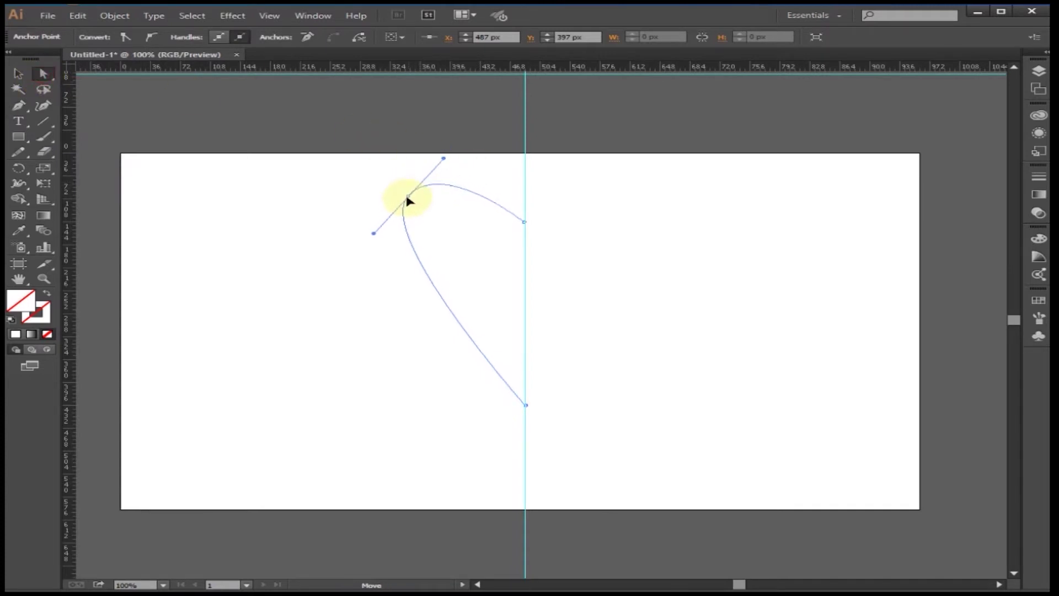
left_click_drag(524, 223, 521, 238)
left_click(11, 320)
Round the left lobe by adjusting its upper-left anchor and both direction handles
left_click_drag(401, 200, 394, 202)
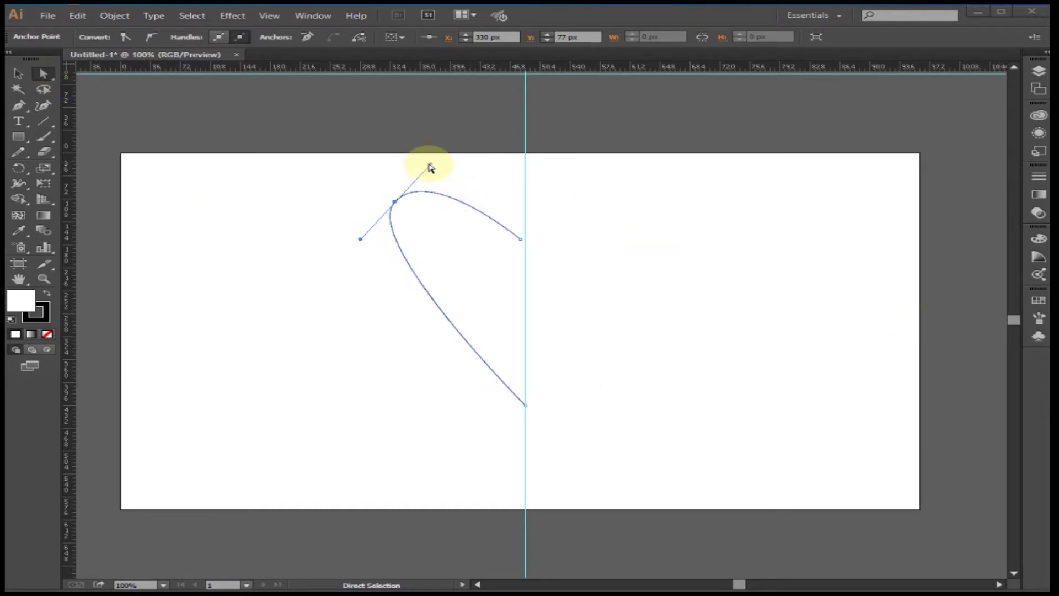
left_click_drag(430, 164, 489, 146)
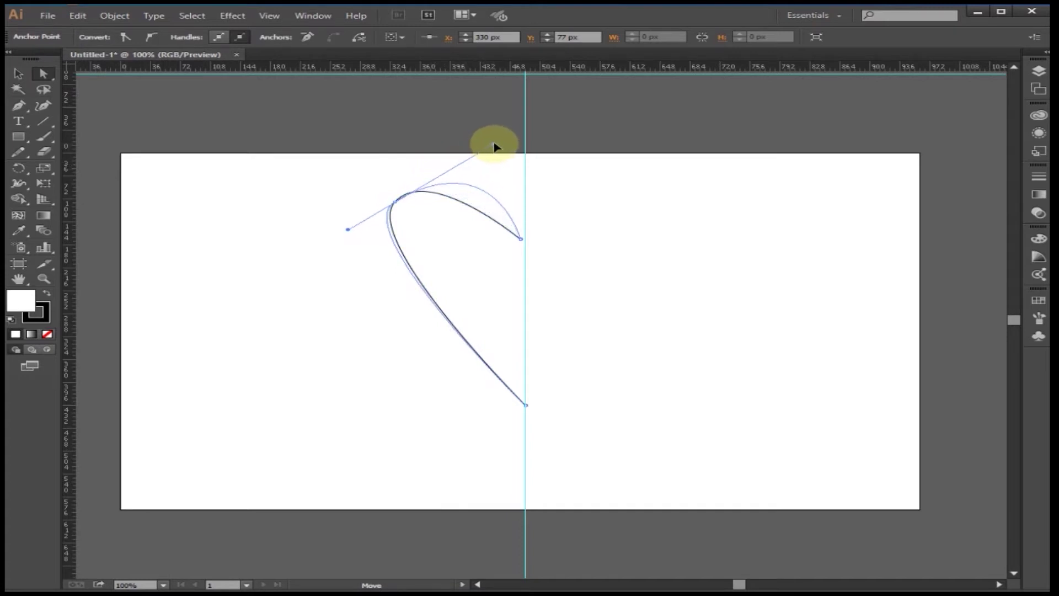
left_click_drag(489, 147, 487, 139)
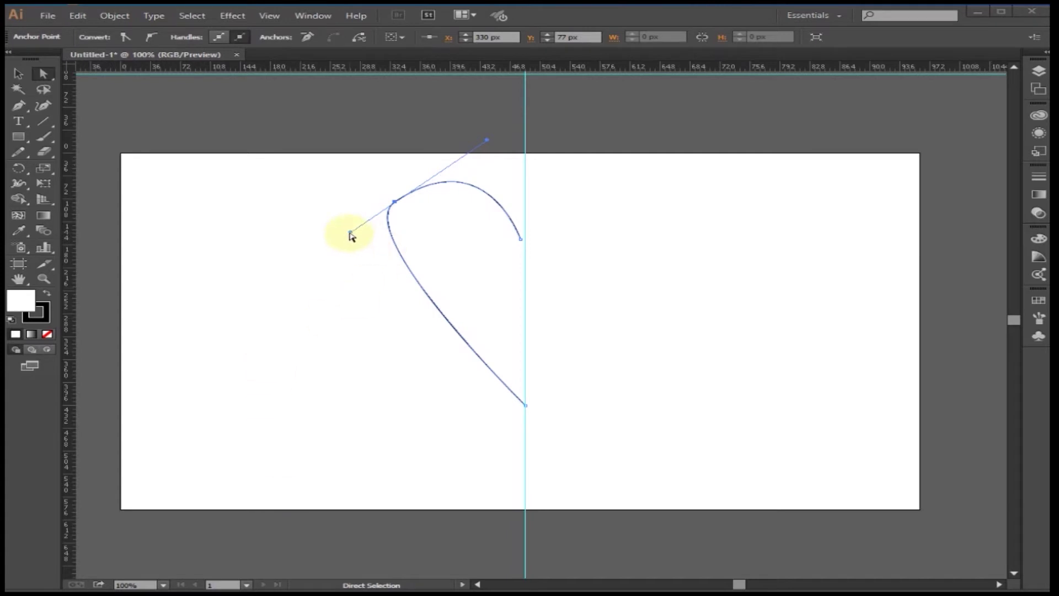
left_click_drag(351, 235, 352, 245)
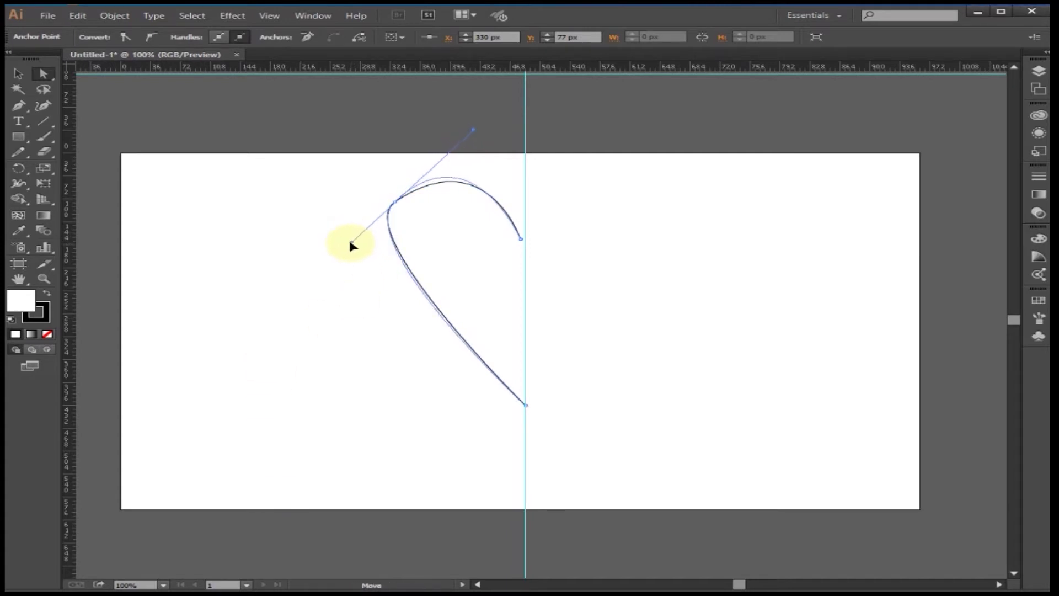
left_click_drag(352, 244, 351, 242)
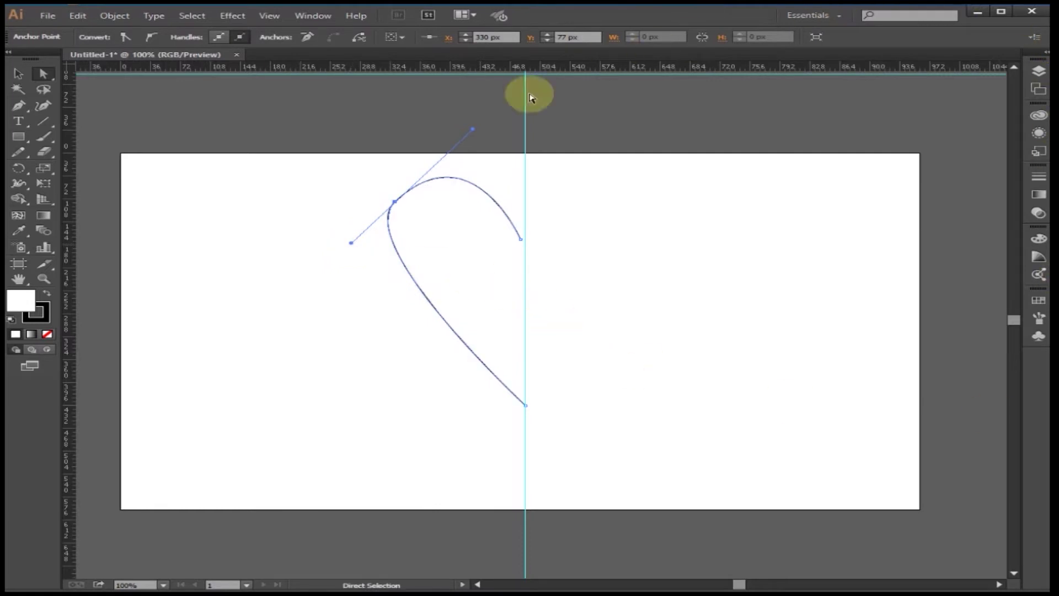
left_click_drag(394, 203, 394, 195)
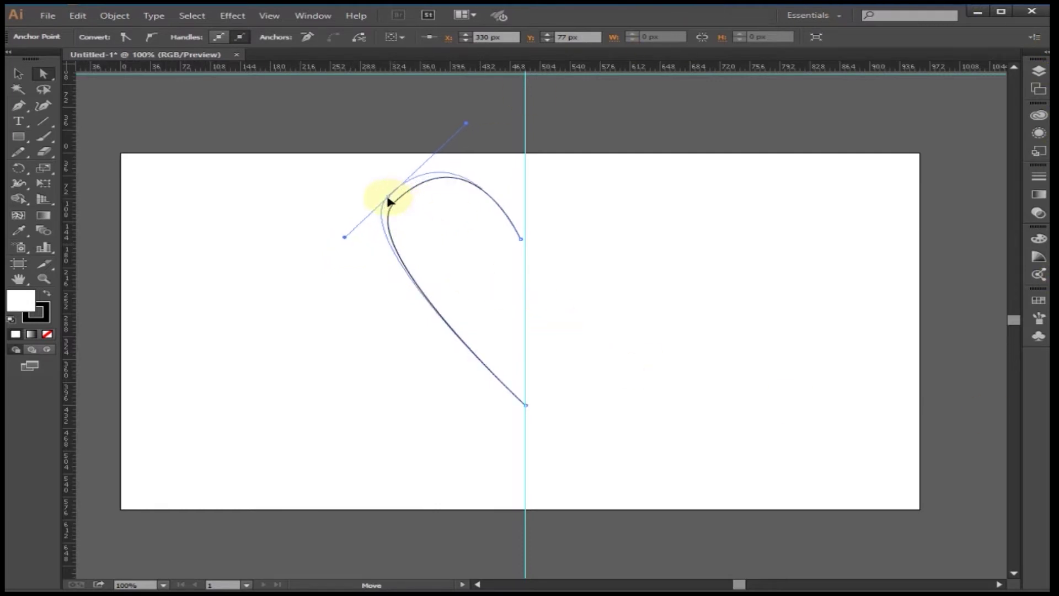
left_click_drag(395, 195, 396, 194)
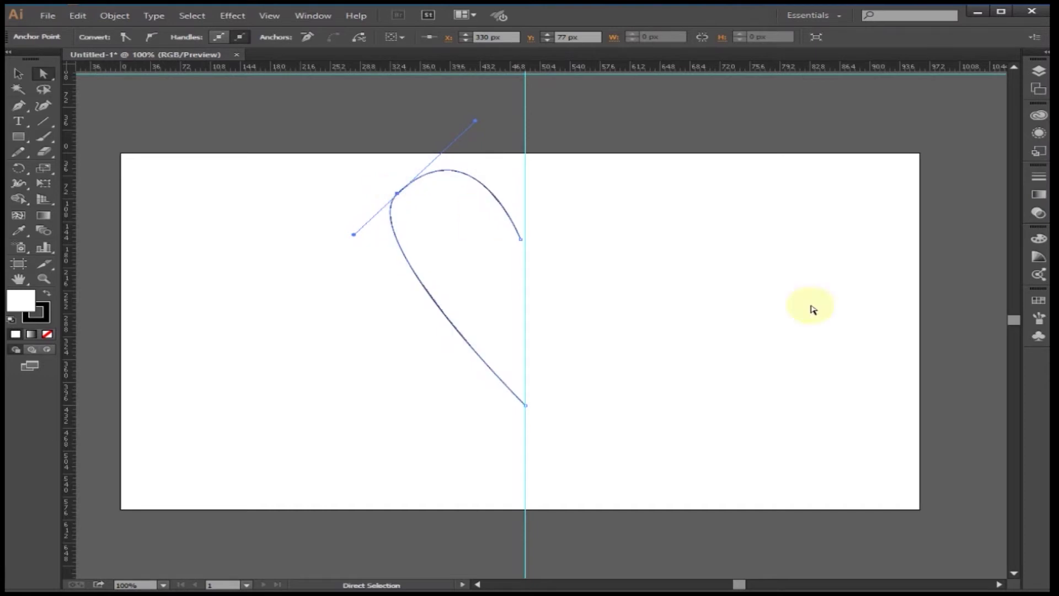
left_click(216, 385)
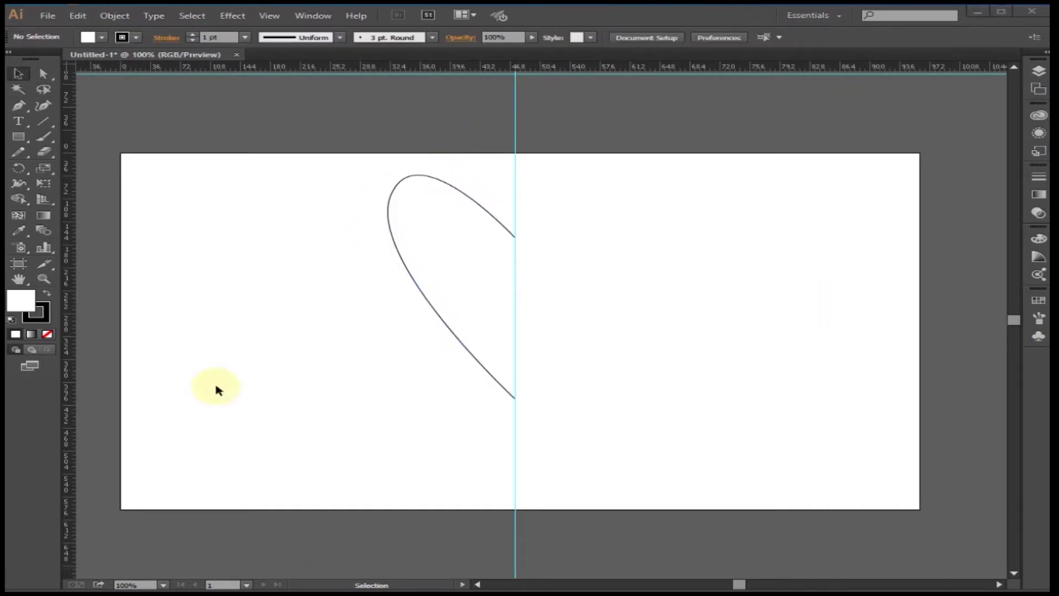
Reflect the half-heart across the Vertical axis as a copy
left_click(18, 73)
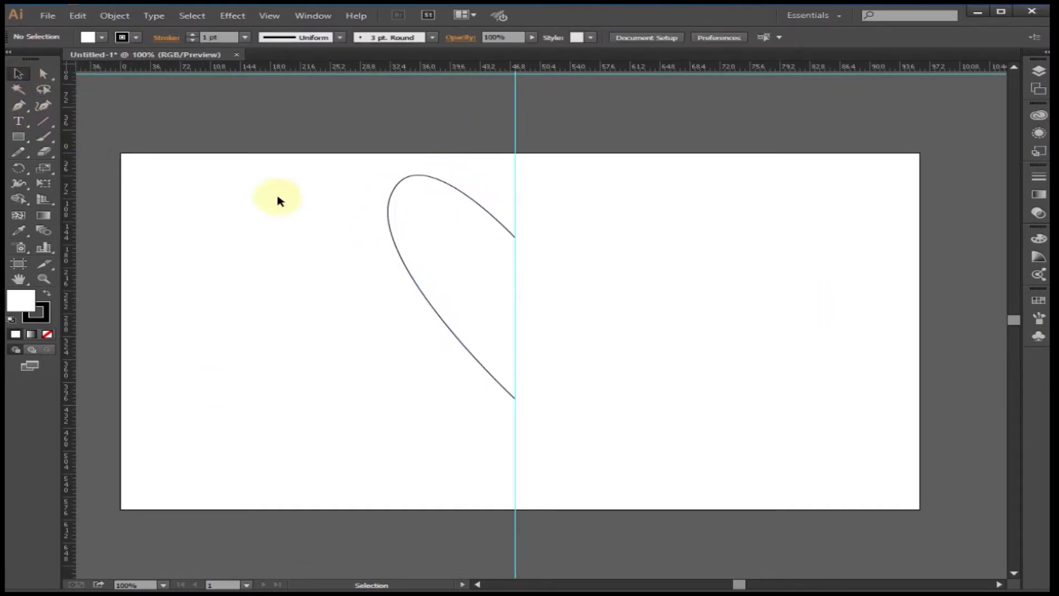
left_click(452, 235)
right_click(452, 236)
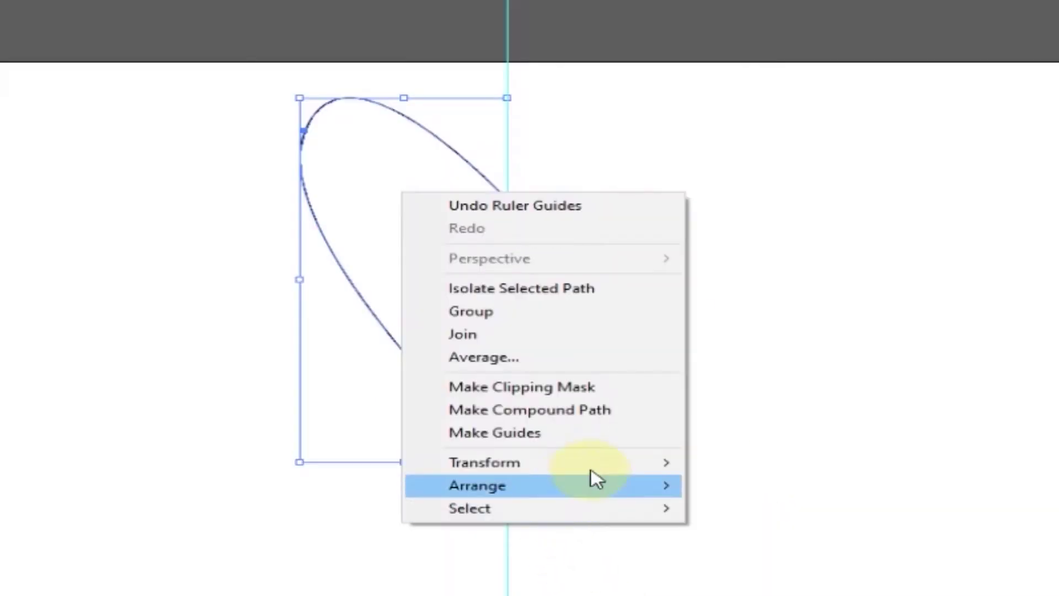
mouse_move(484, 462)
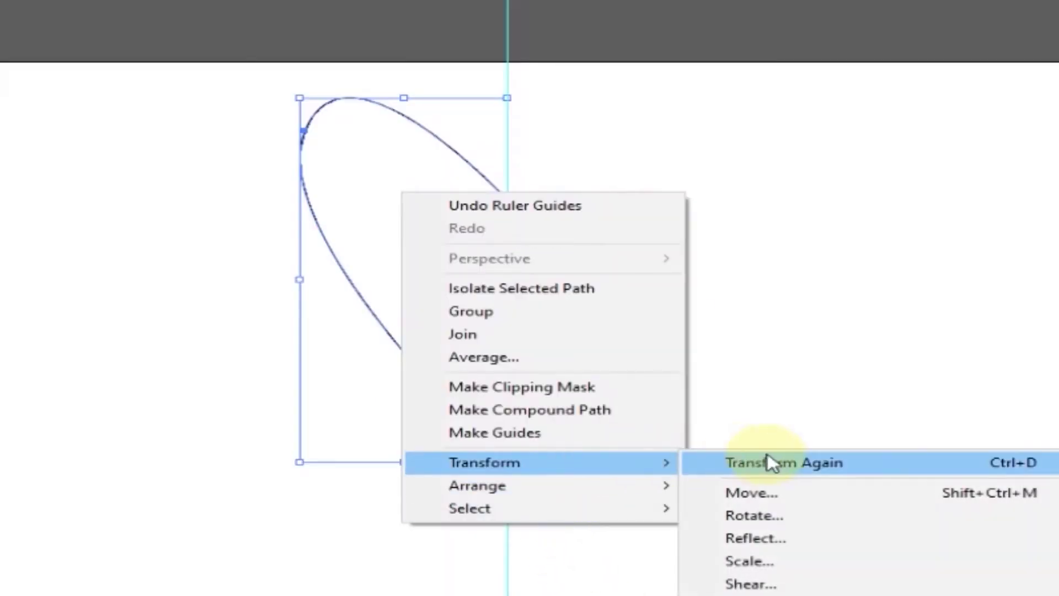
left_click(784, 544)
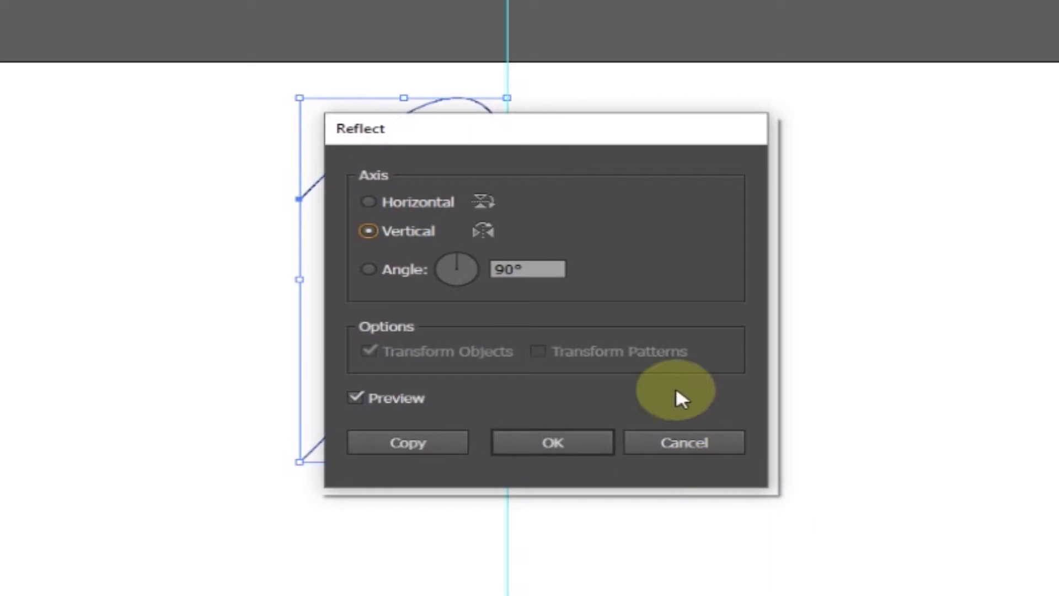
left_click(358, 395)
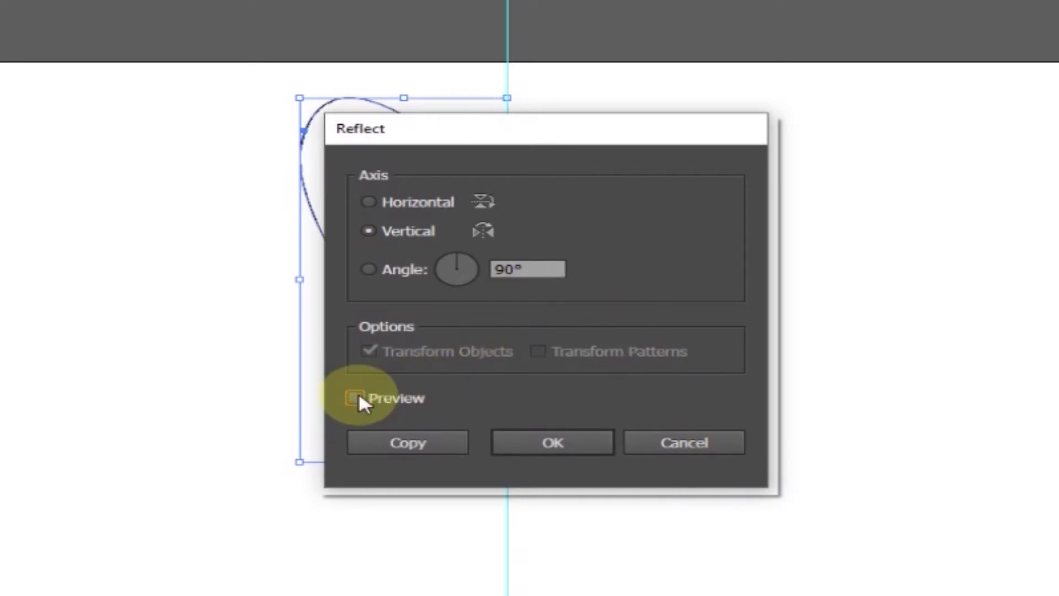
left_click(355, 397)
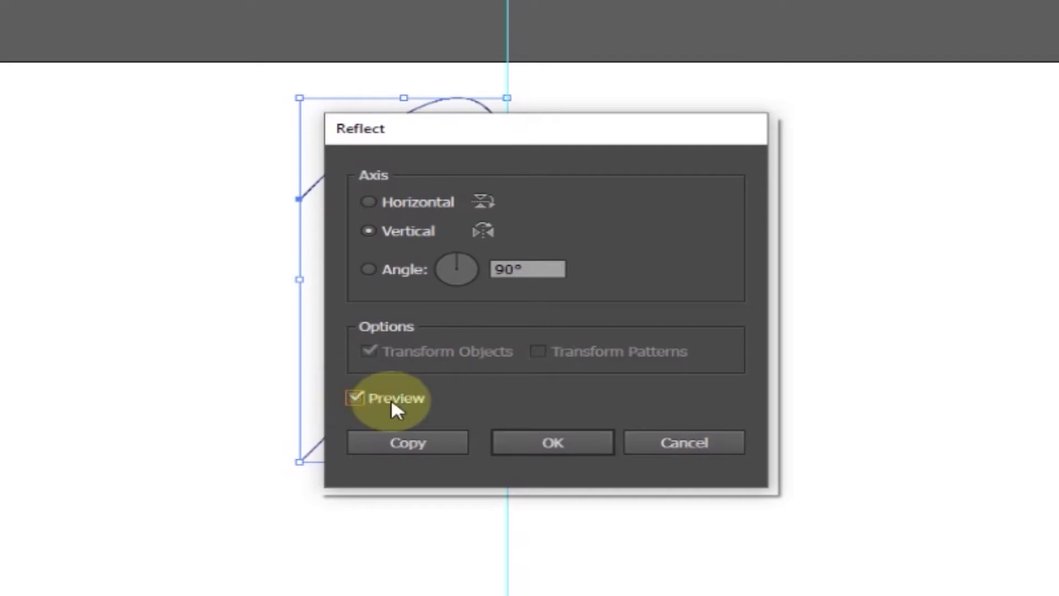
left_click(406, 441)
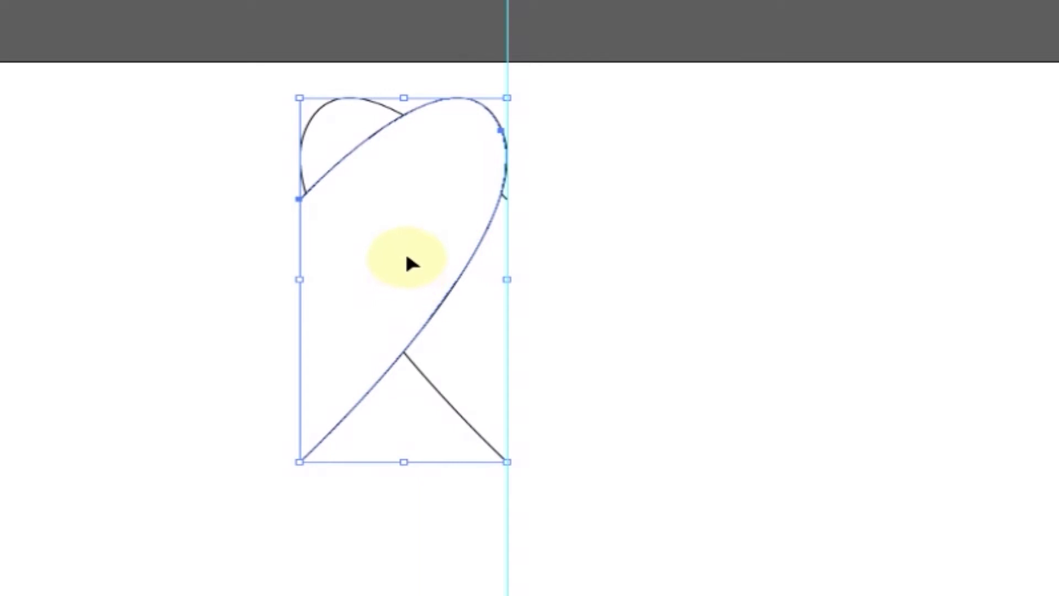
Move the mirrored copy right until it meets the left half at the centre line
left_click_drag(404, 258, 603, 260)
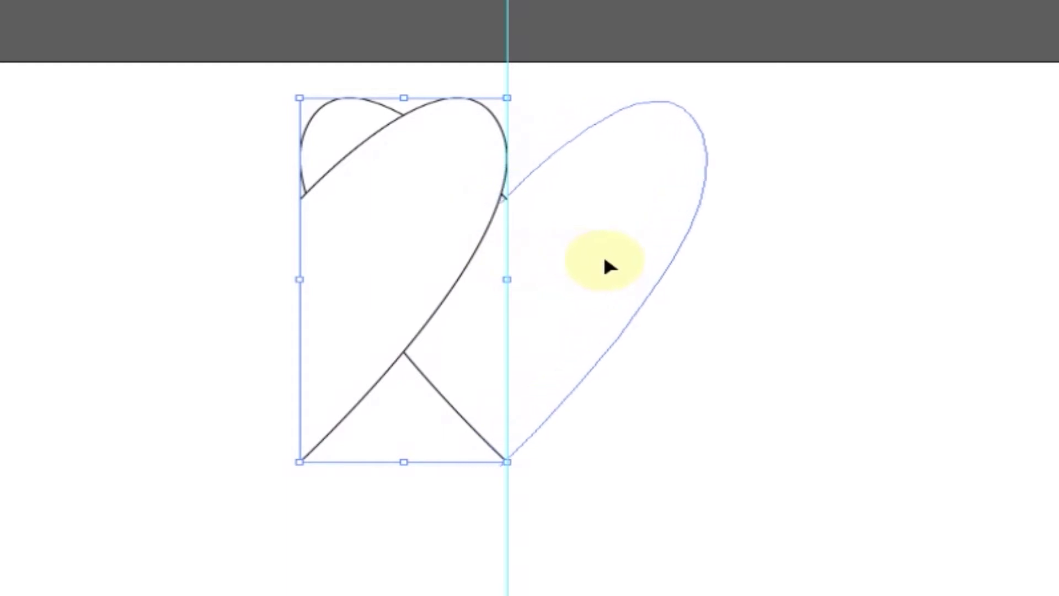
left_click_drag(603, 259, 609, 259)
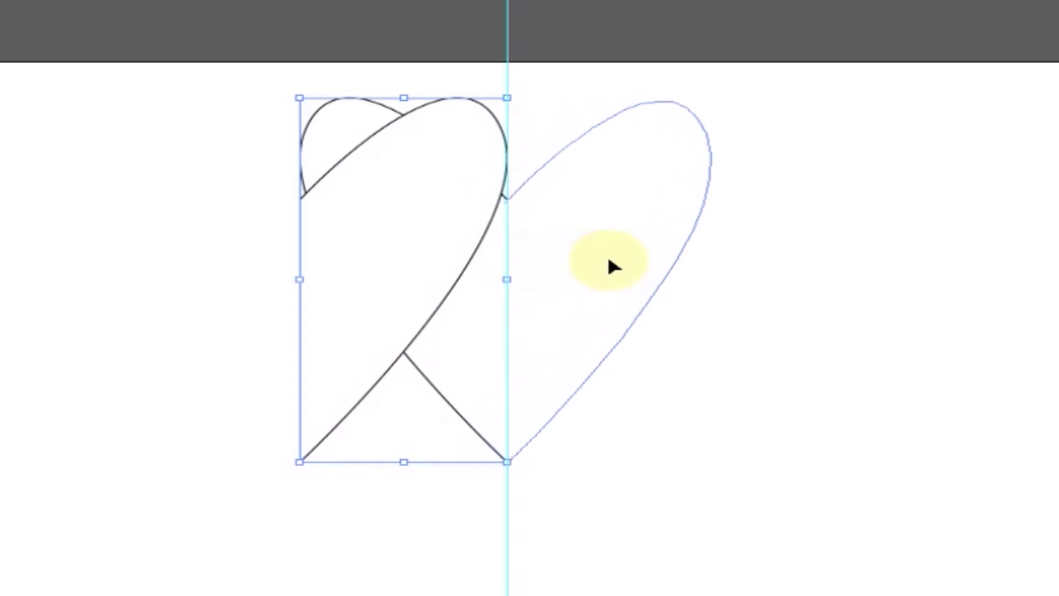
left_click_drag(609, 259, 608, 259)
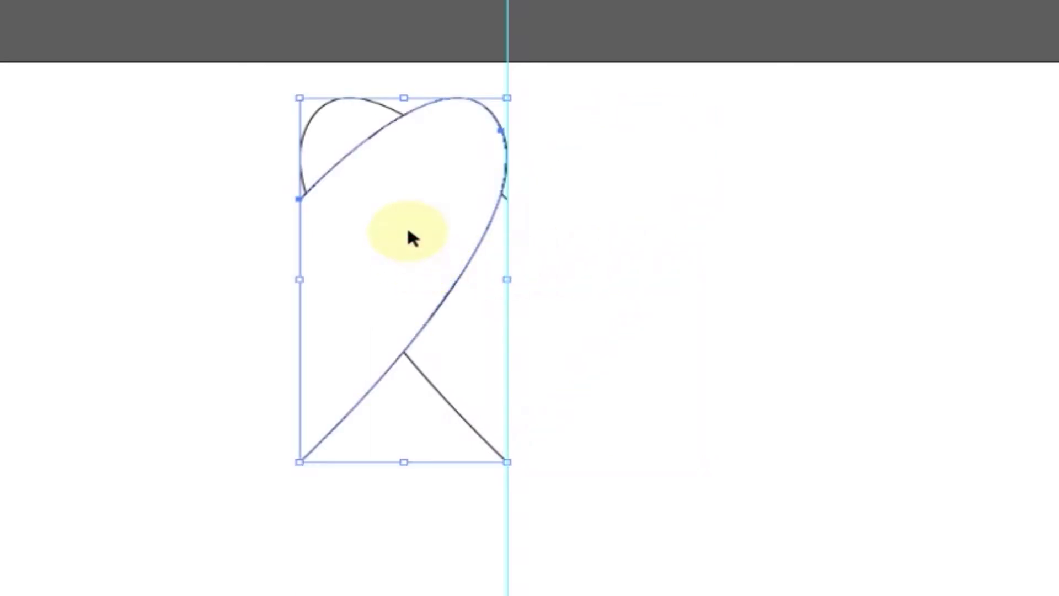
left_click_drag(409, 231, 616, 240)
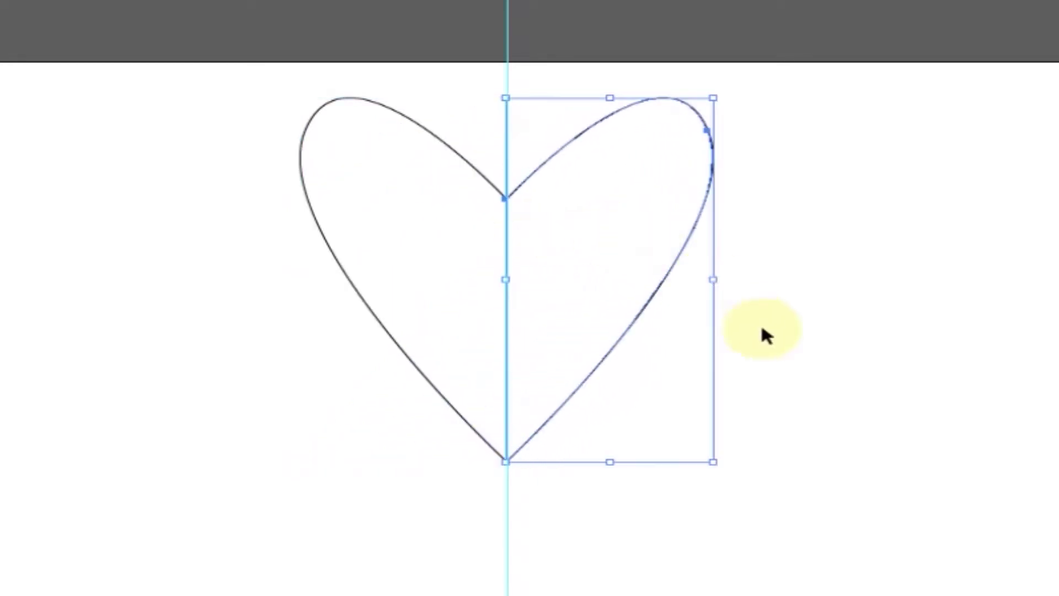
left_click(804, 411)
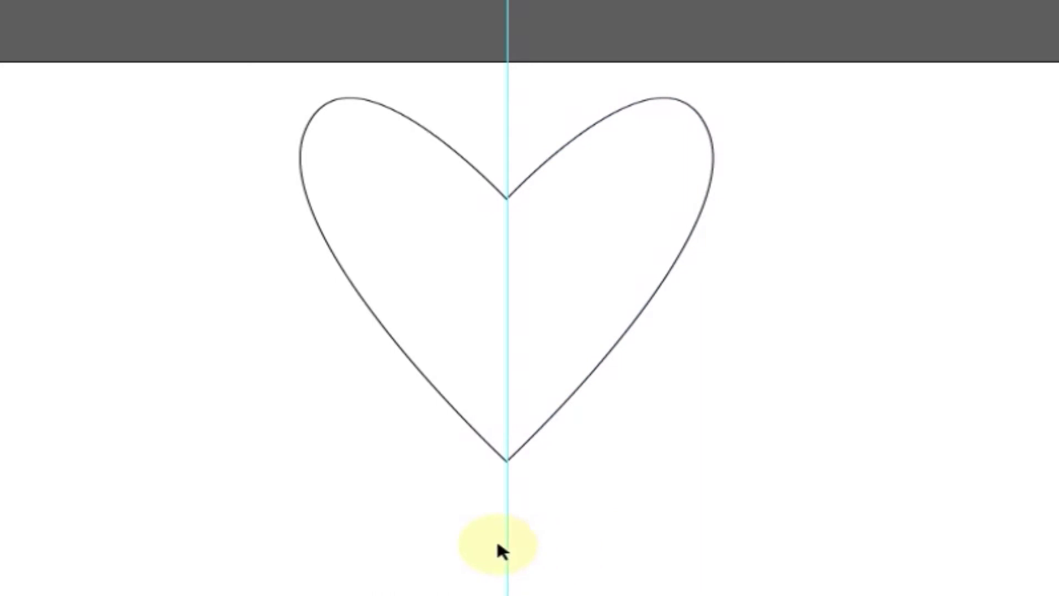
Hide the guides, then undo an accidental shift of the heart's left half
right_click(482, 523)
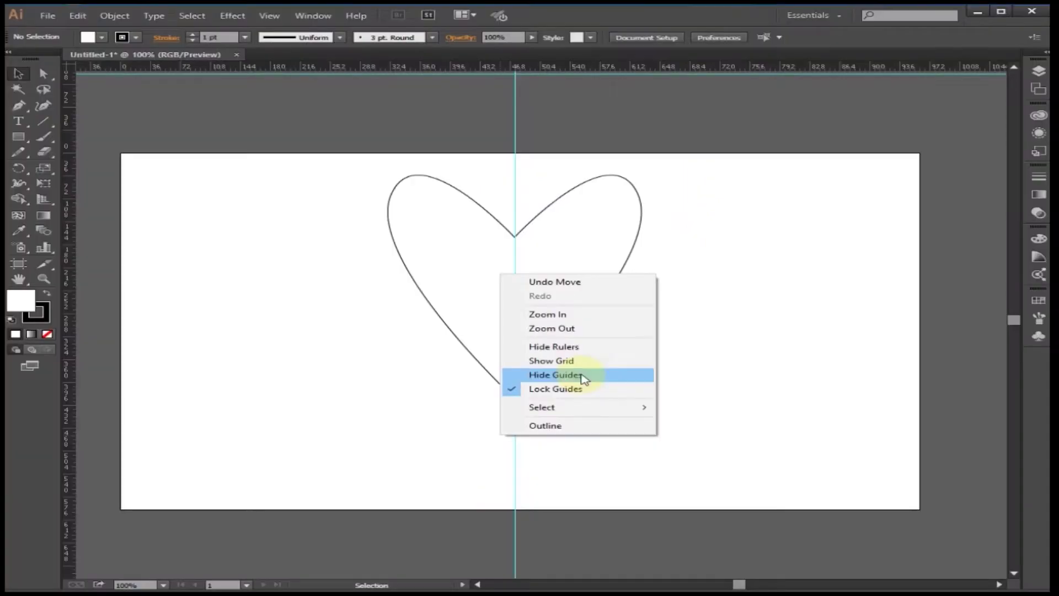
left_click(584, 379)
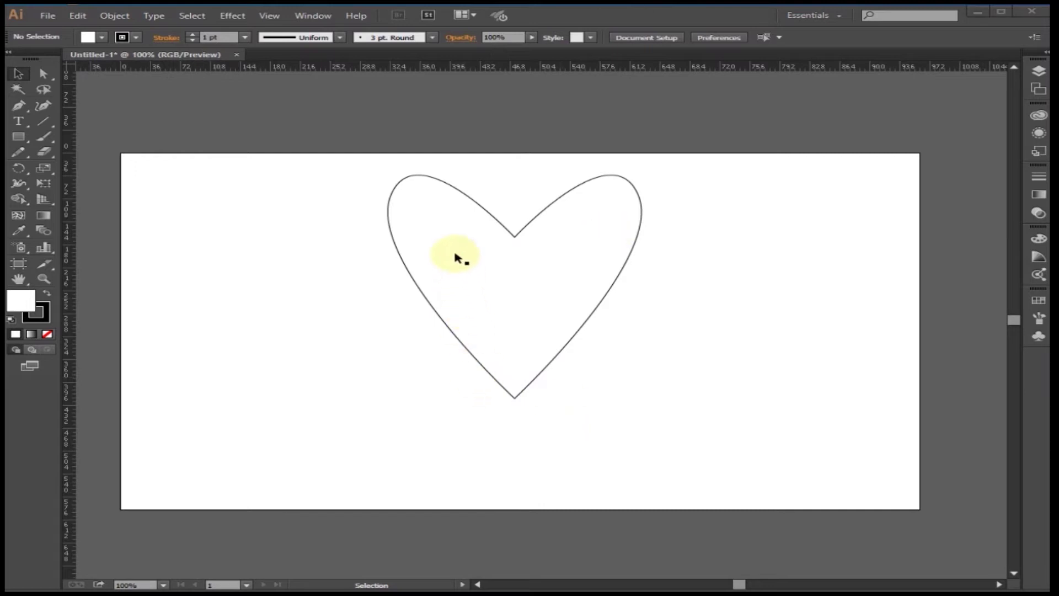
left_click(435, 251)
left_click_drag(437, 241, 409, 242)
key("ctrl+z")
left_click(698, 323)
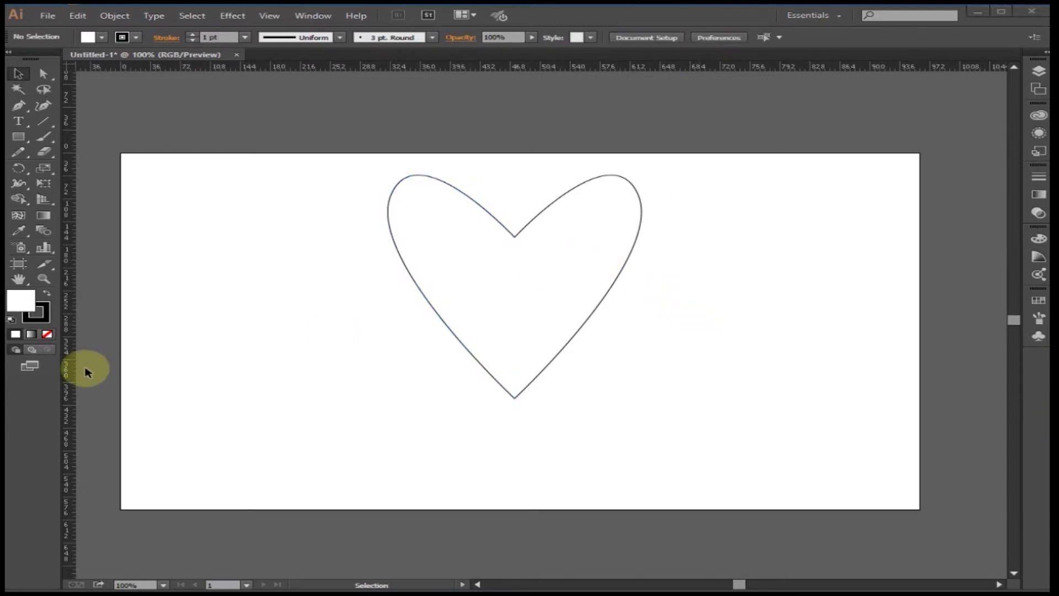
left_click(46, 281)
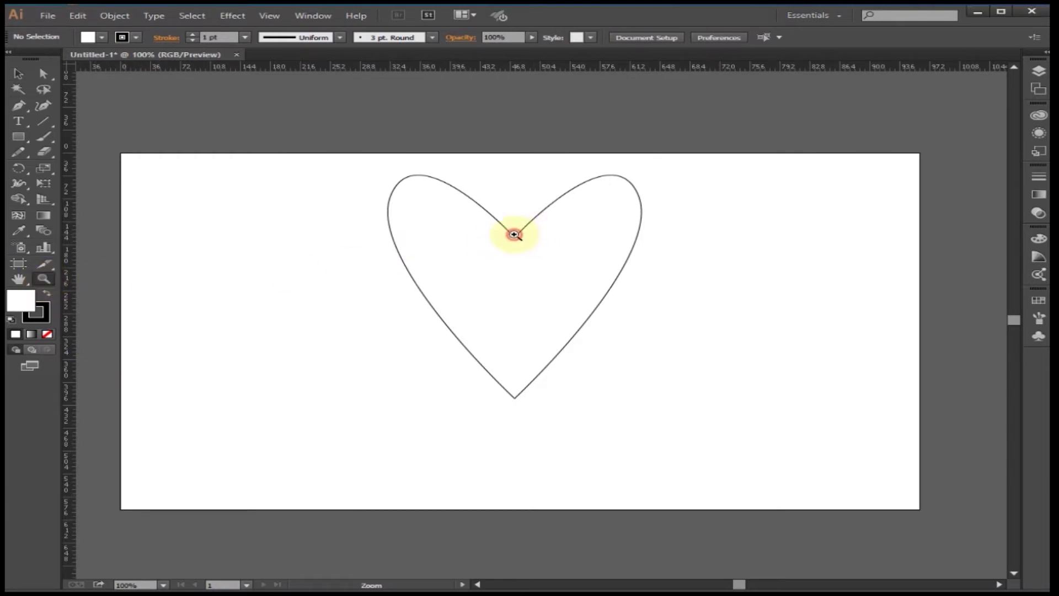
Draw two slanted lines forming an inverted V to the left of the heart
left_click(513, 235)
left_click(541, 330)
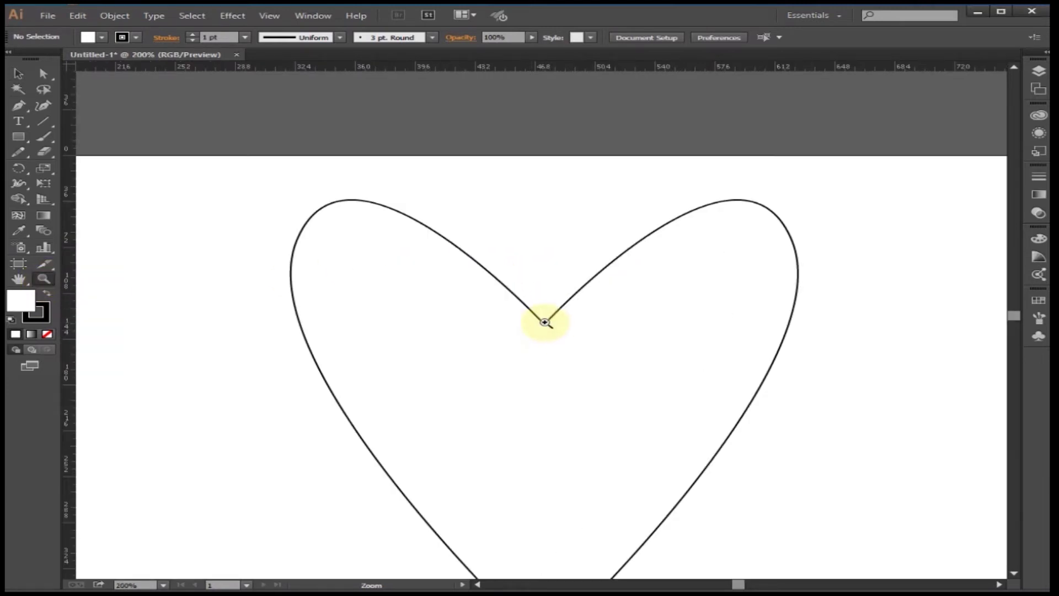
left_click(44, 121)
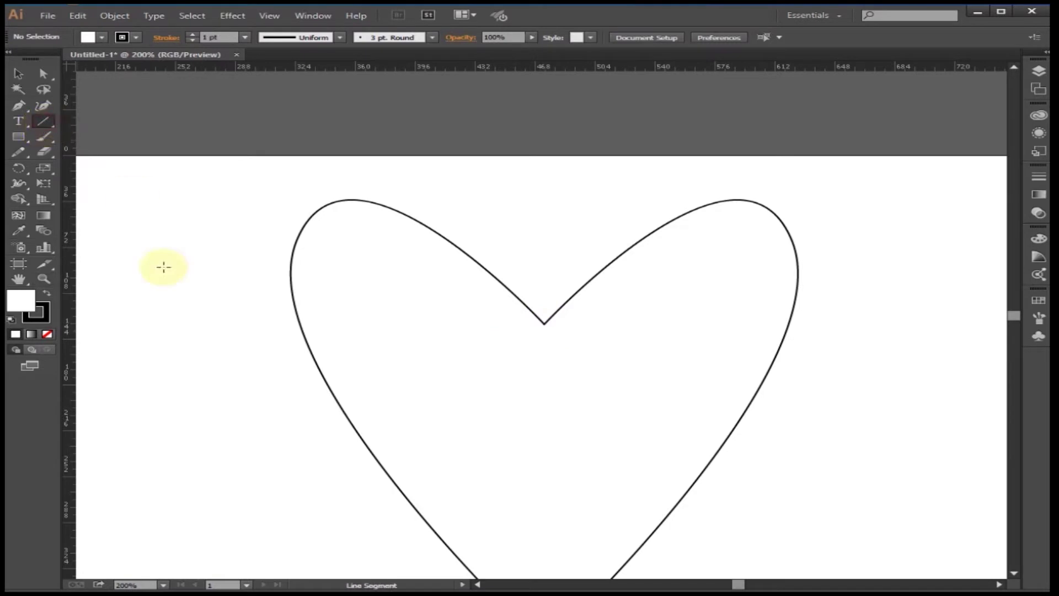
left_click_drag(188, 241, 112, 401)
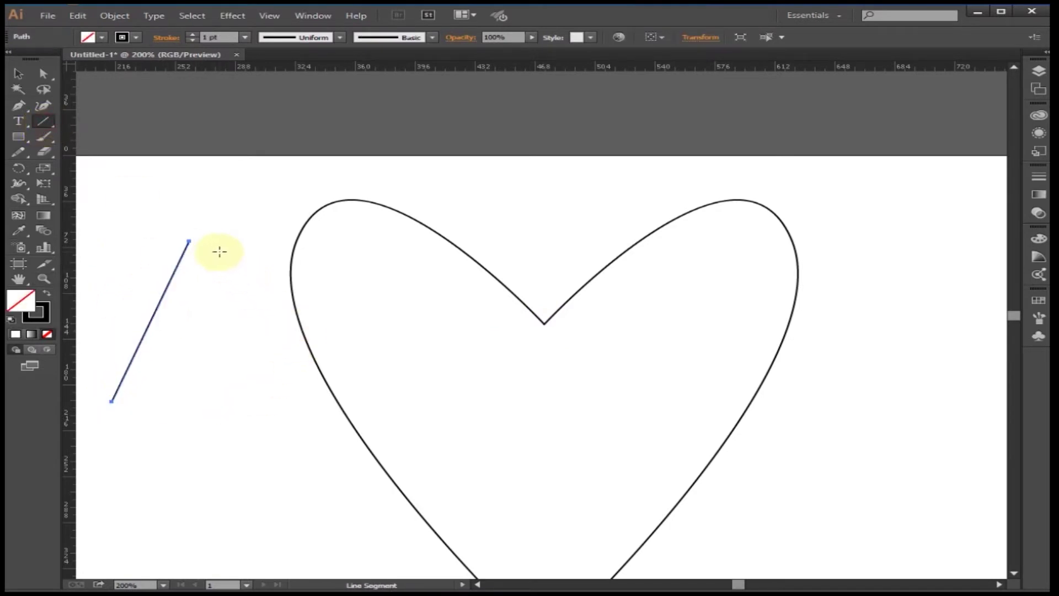
left_click_drag(206, 245, 281, 425)
Join the two top endpoints of the slanted lines
left_click(44, 74)
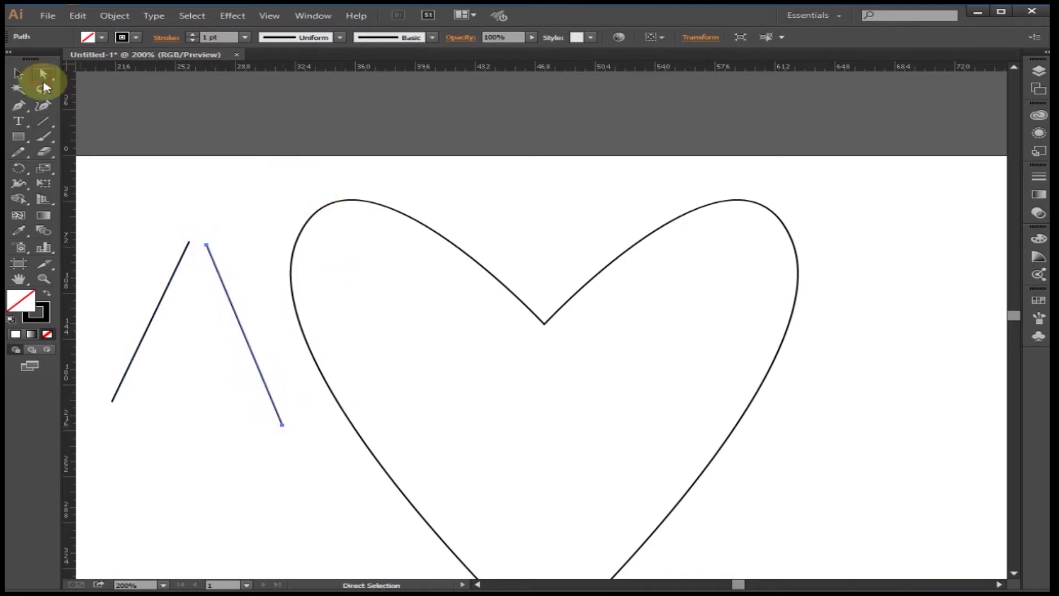
left_click_drag(132, 210, 251, 286)
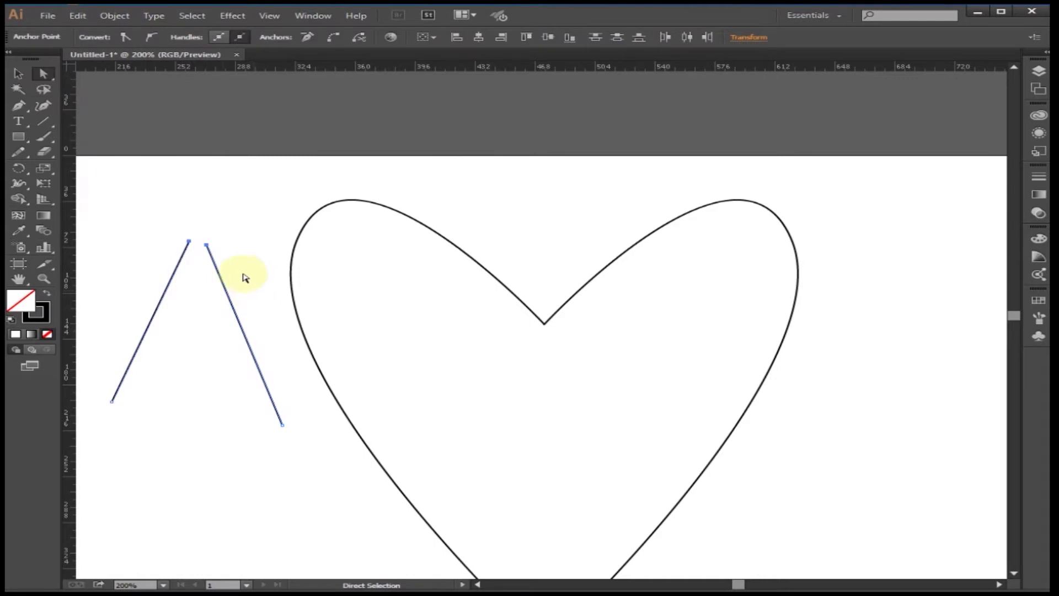
right_click(201, 246)
left_click(260, 317)
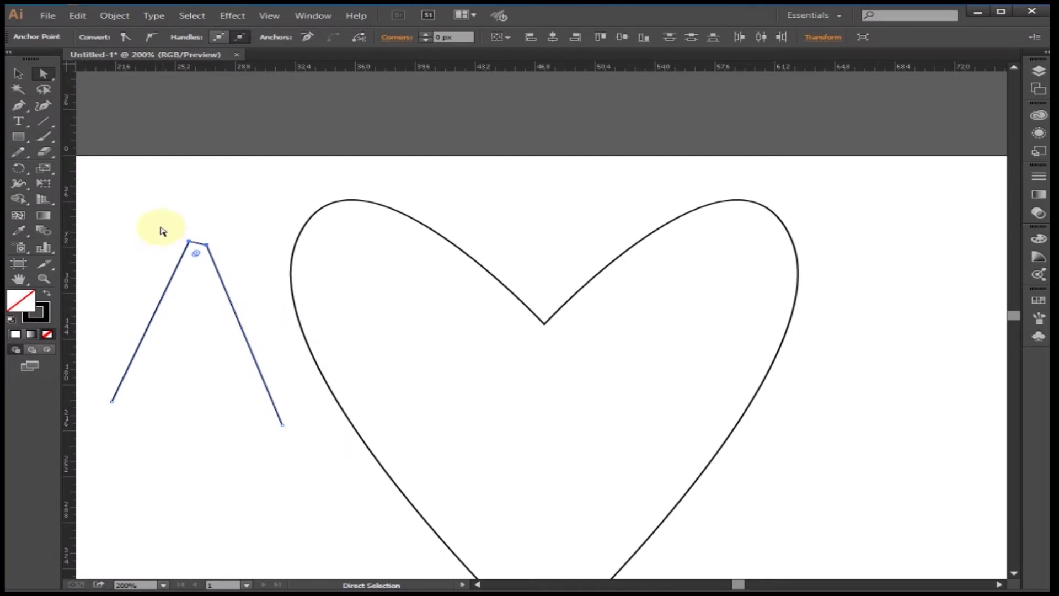
Inspect the lines' apex up close, then zoom back out to the whole heart at 150%
left_click_drag(155, 225, 235, 277)
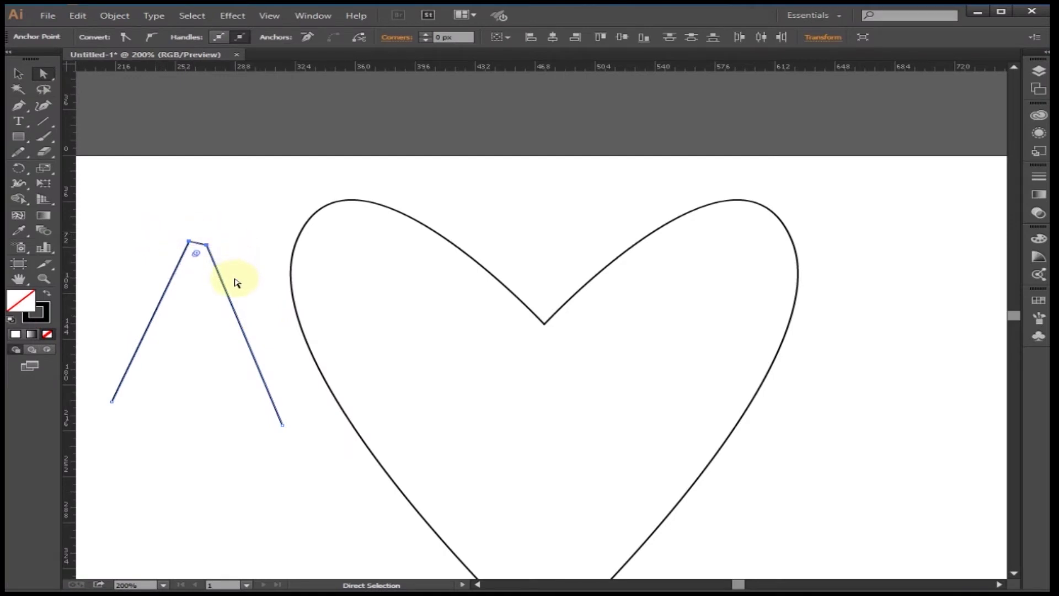
left_click(43, 279)
left_click(211, 260)
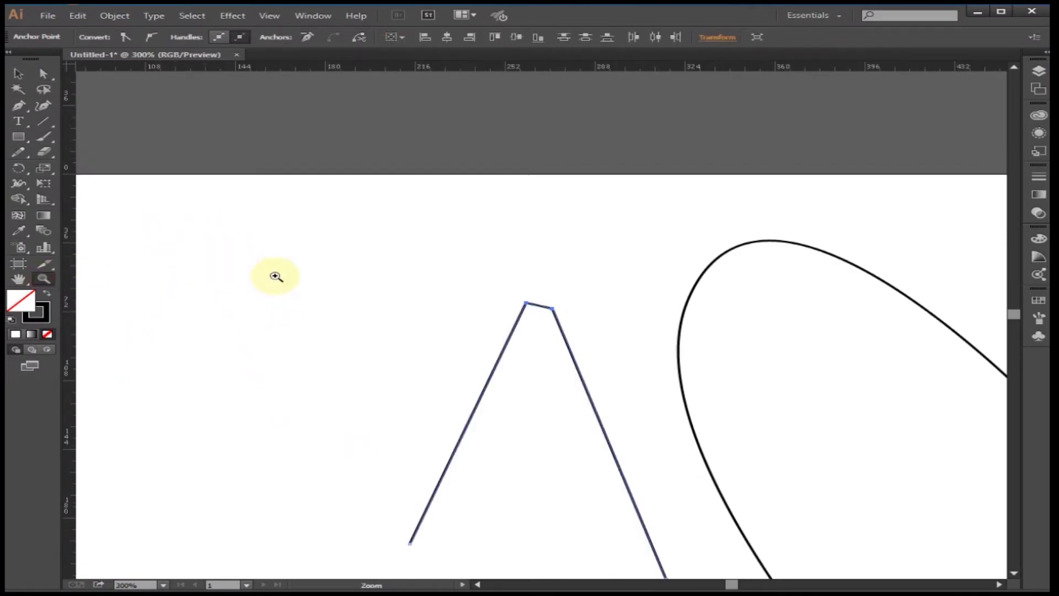
left_click(543, 316)
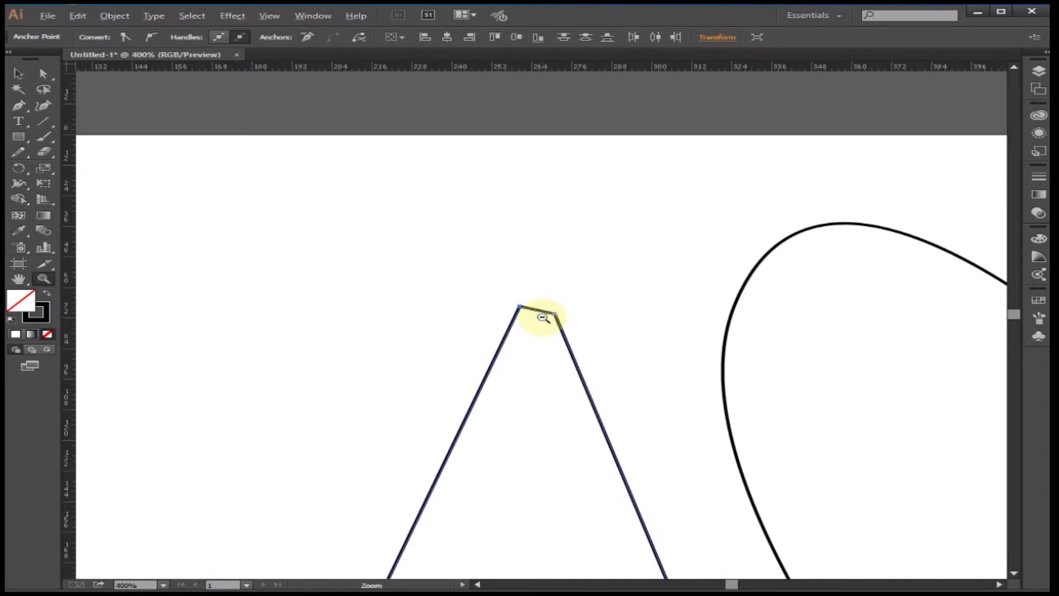
left_click(542, 317, "alt")
left_click(715, 331, "alt")
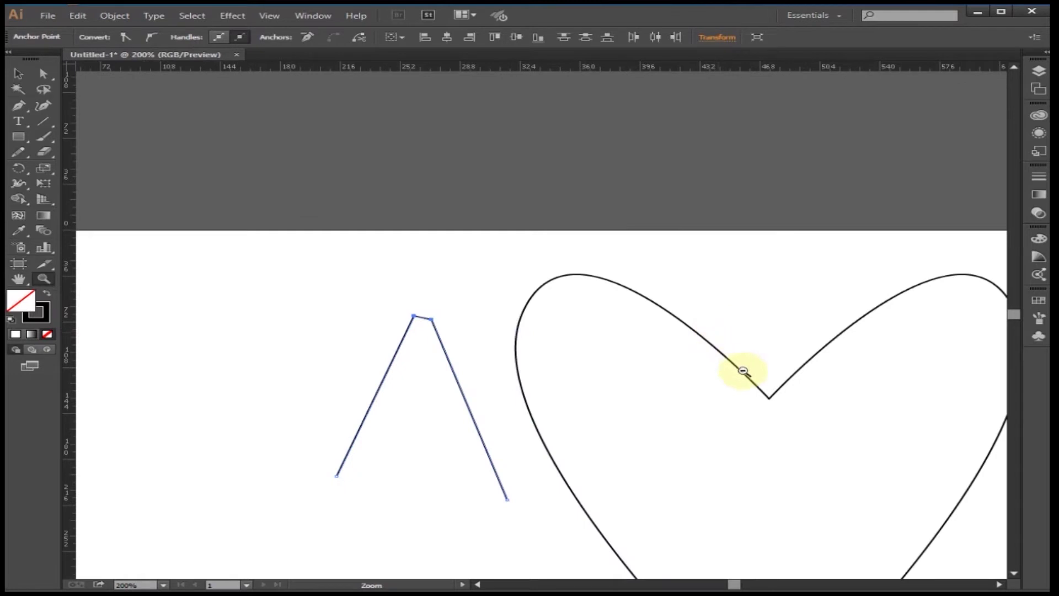
left_click(795, 413, "alt")
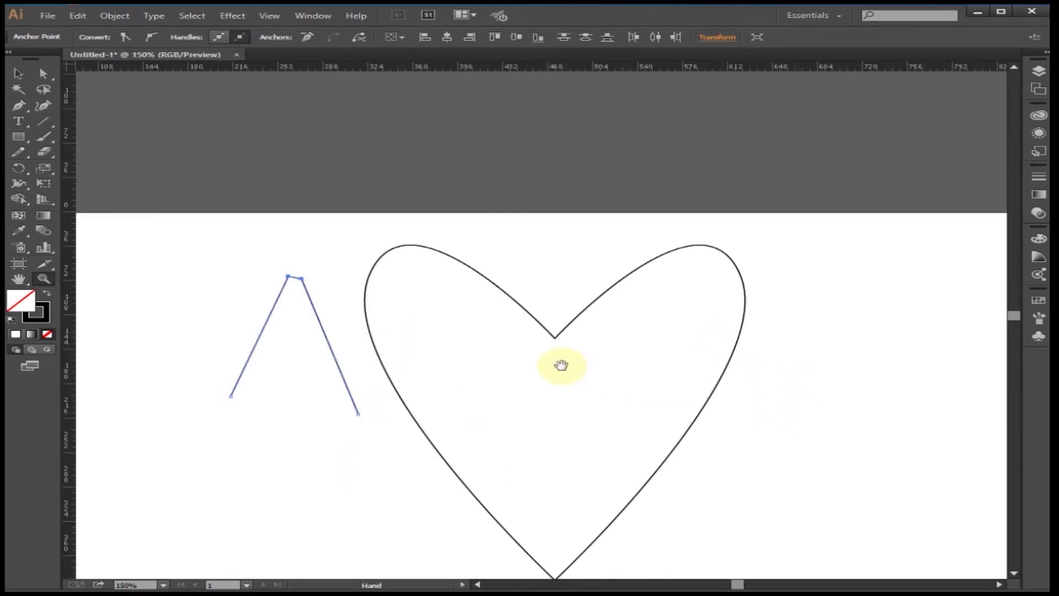
left_click(585, 378)
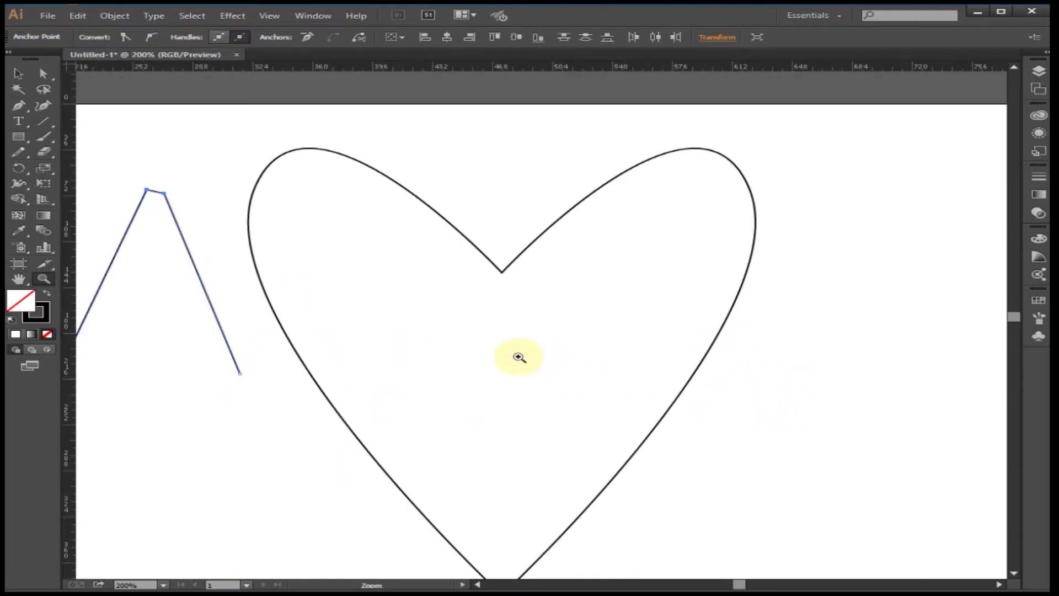
left_click_drag(481, 343, 525, 303)
Select the left line path, undo the last edit, and clear the selection
key("ctrl+minus")
key("v")
left_click(274, 266)
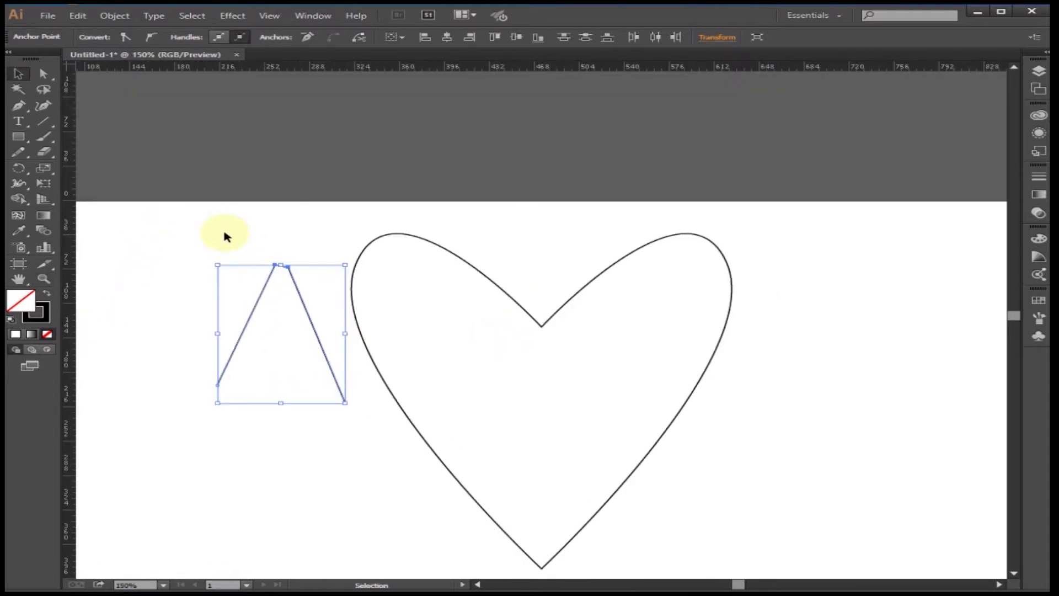
left_click(49, 76)
left_click(303, 422)
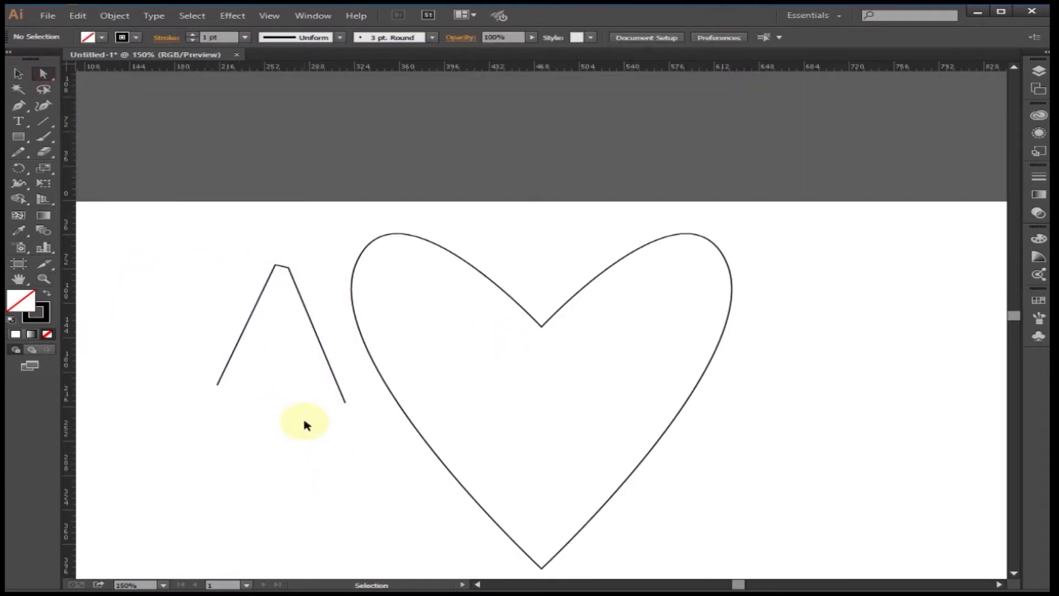
key("ctrl+z")
left_click(329, 466)
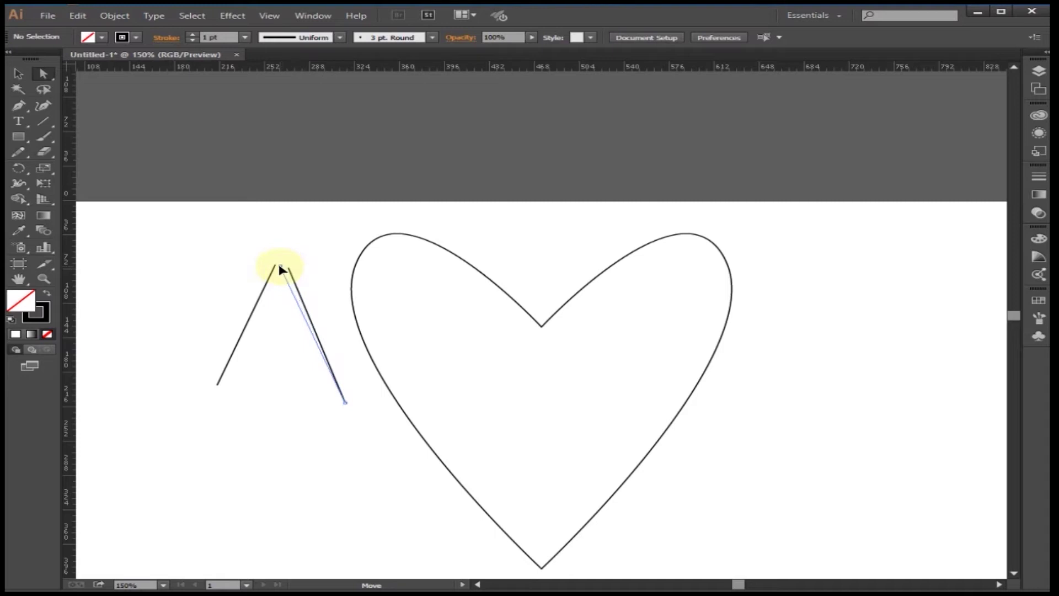
Select the apex anchors and join them into a single point
left_click(278, 266)
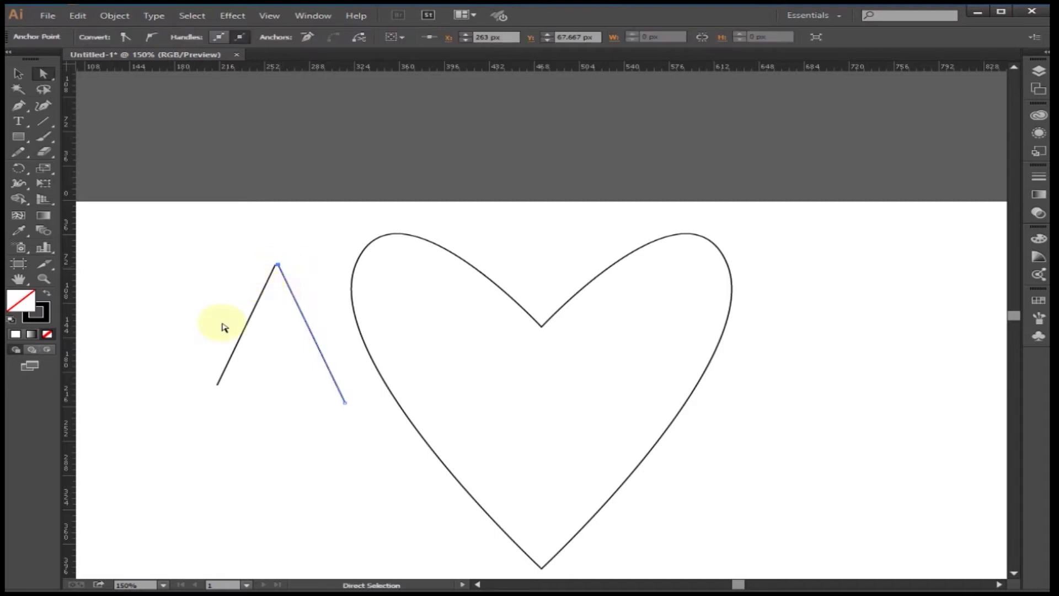
mouse_move(244, 242)
left_mouse_down()
mouse_move(312, 299)
mouse_move(303, 303)
left_mouse_up()
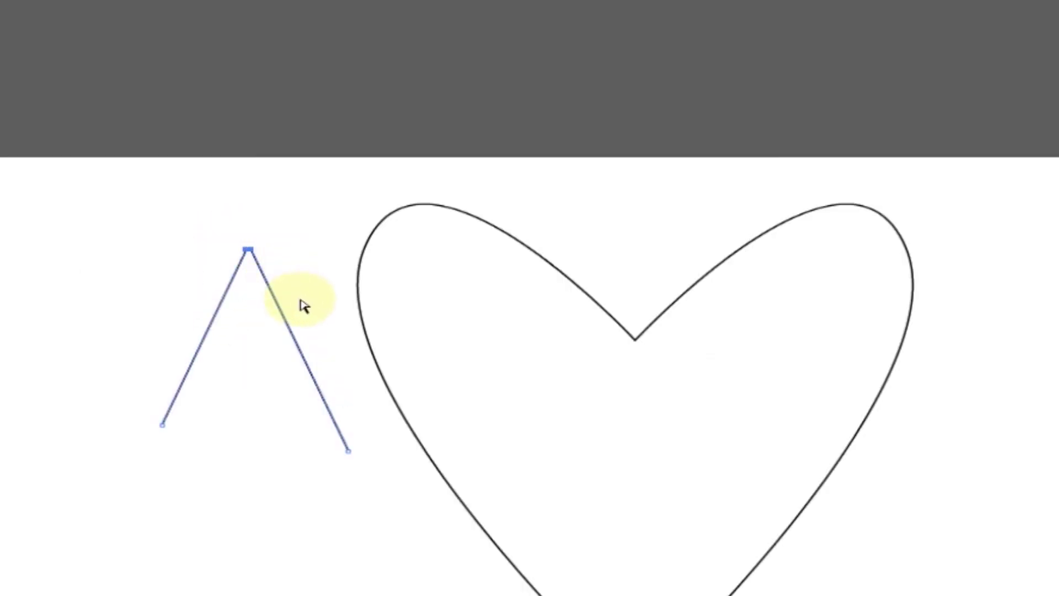
right_click(258, 254)
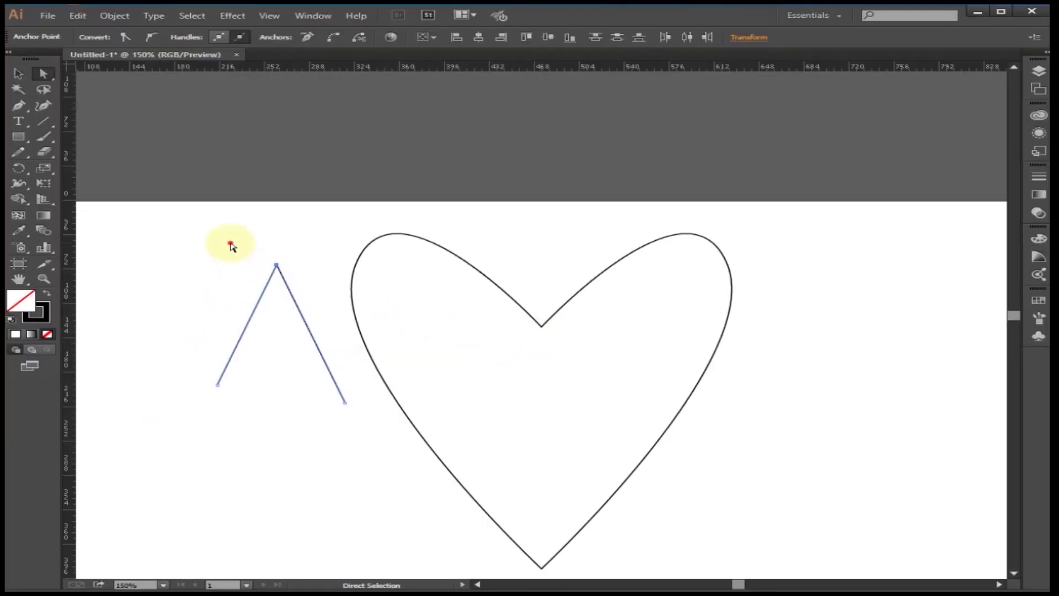
left_click_drag(231, 242, 334, 319)
right_click(291, 278)
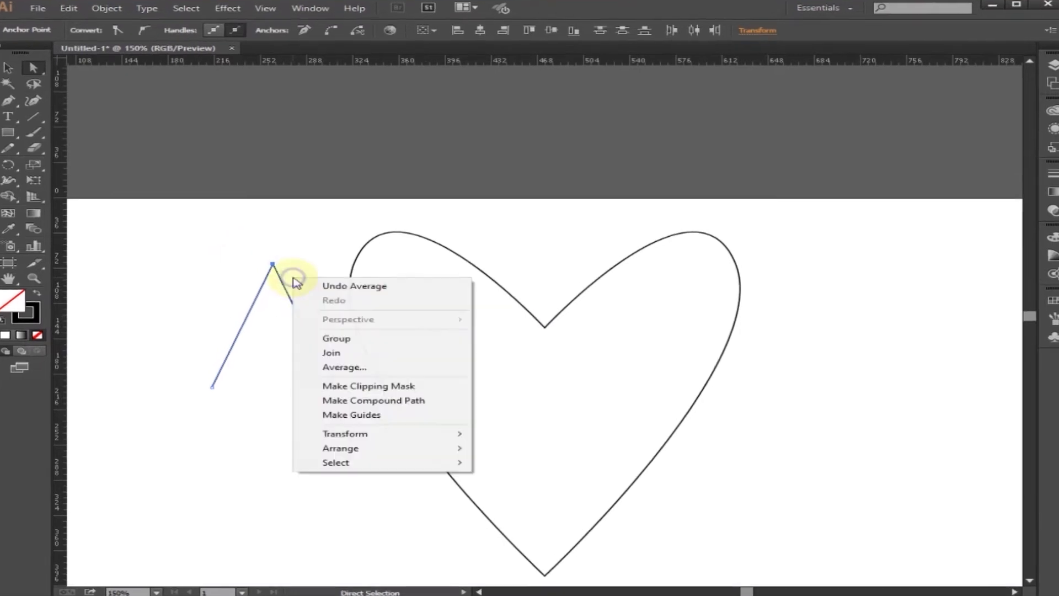
left_click(355, 351)
left_click(276, 361)
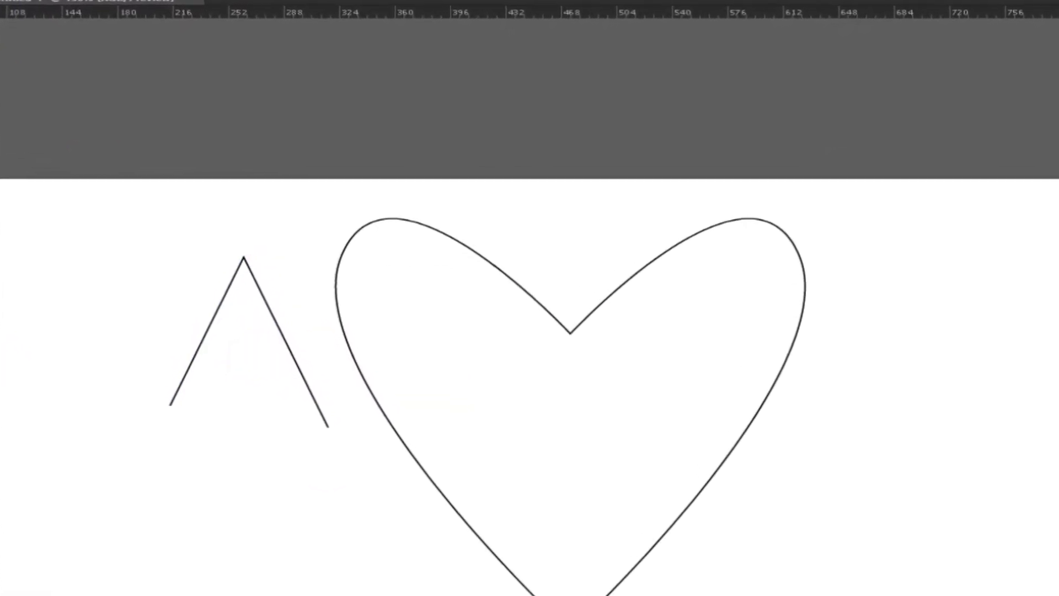
Move the angled path further left beside the heart and deselect it
left_click_drag(215, 300, 182, 342)
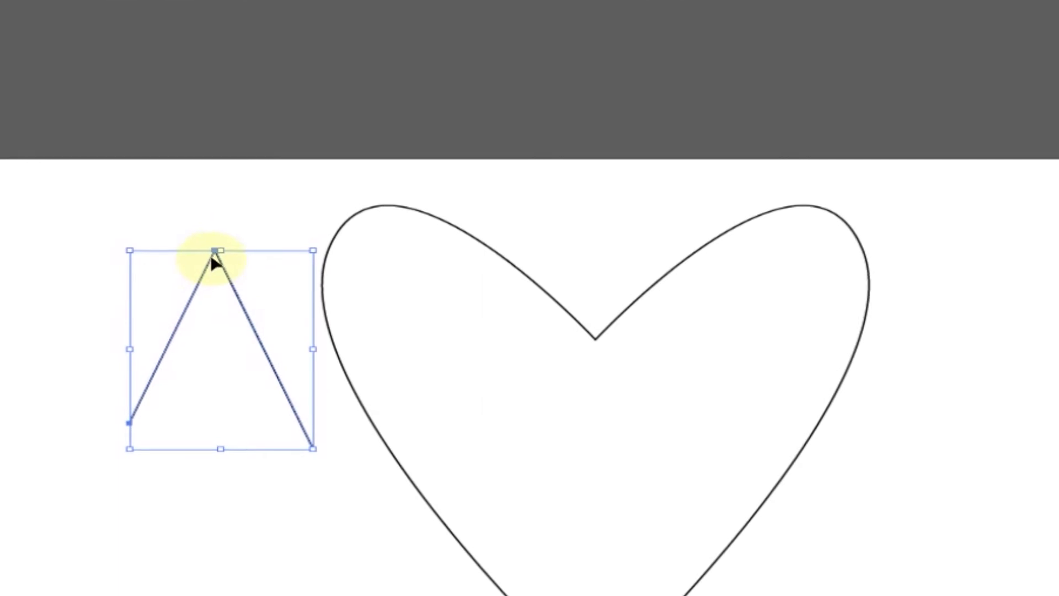
left_click(180, 333)
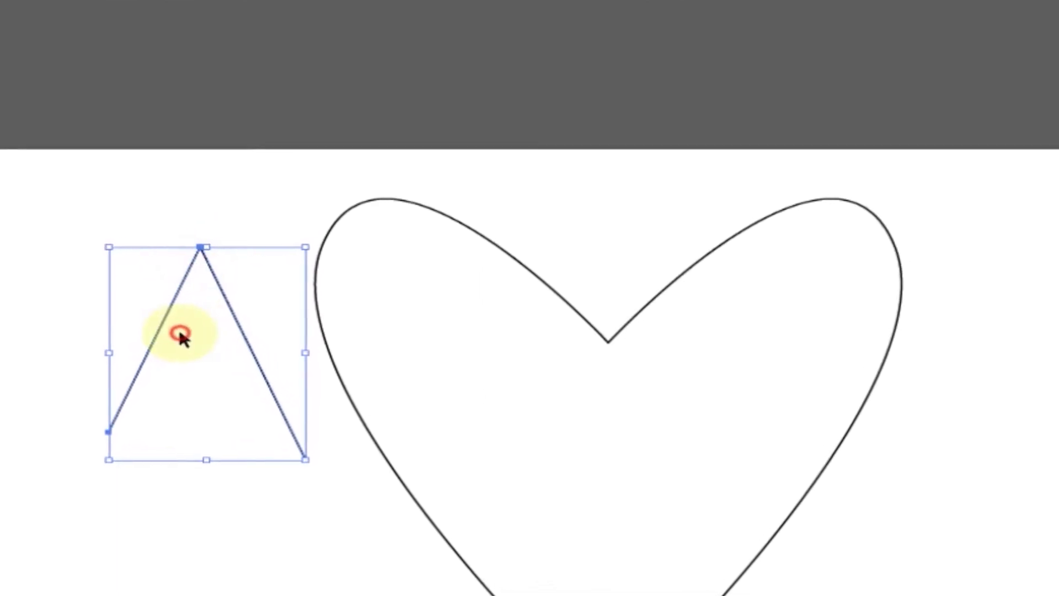
left_click_drag(236, 367, 161, 324)
left_click_drag(125, 263, 106, 276)
left_click(245, 365)
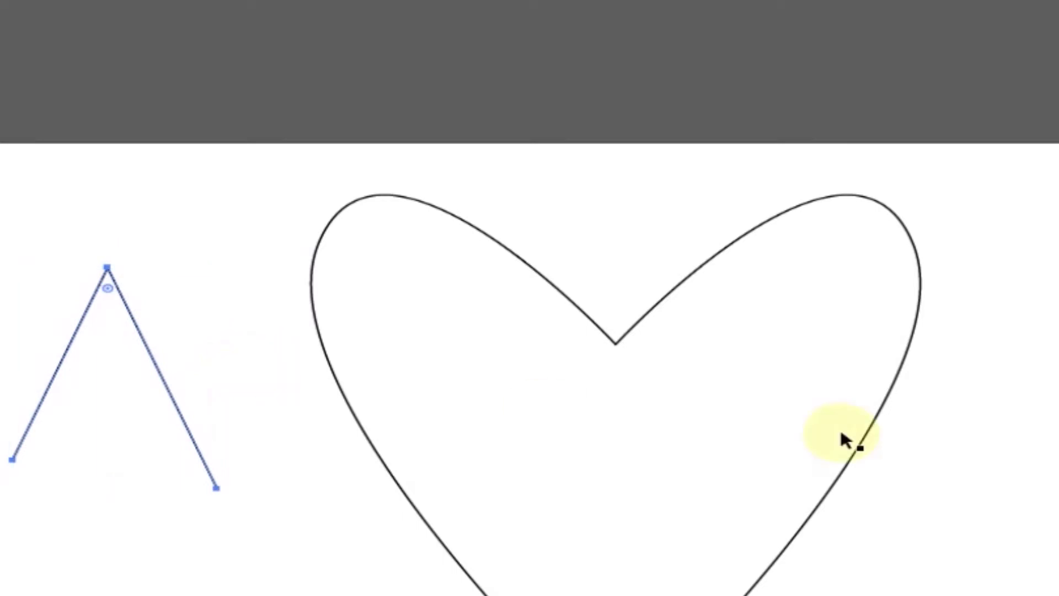
left_click(43, 278)
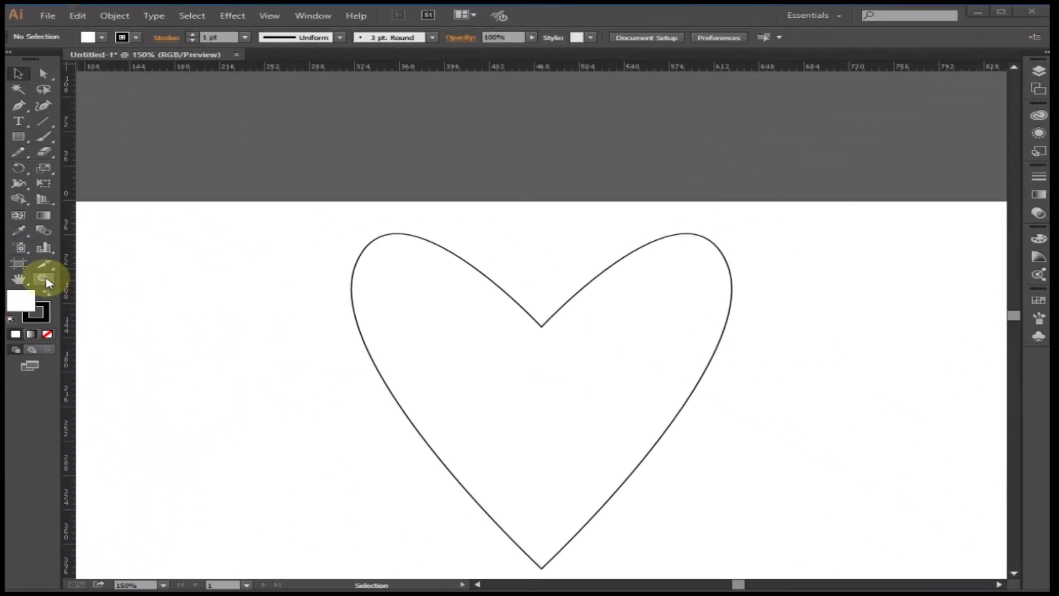
Zoom into the top notch and snap the stray segment end onto the other line's end
left_click(545, 334)
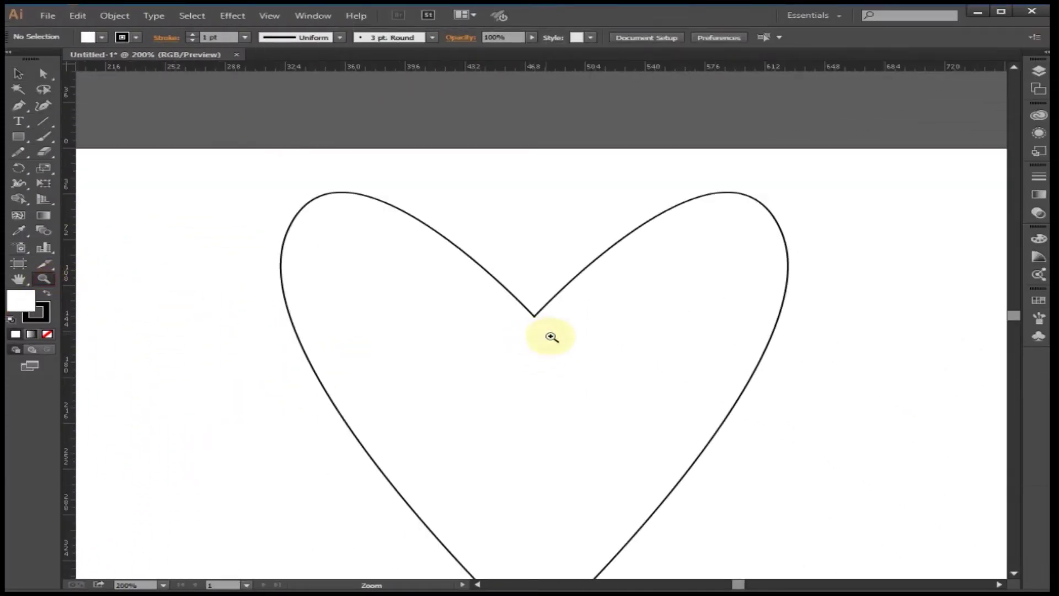
left_click(539, 319)
left_click(541, 339)
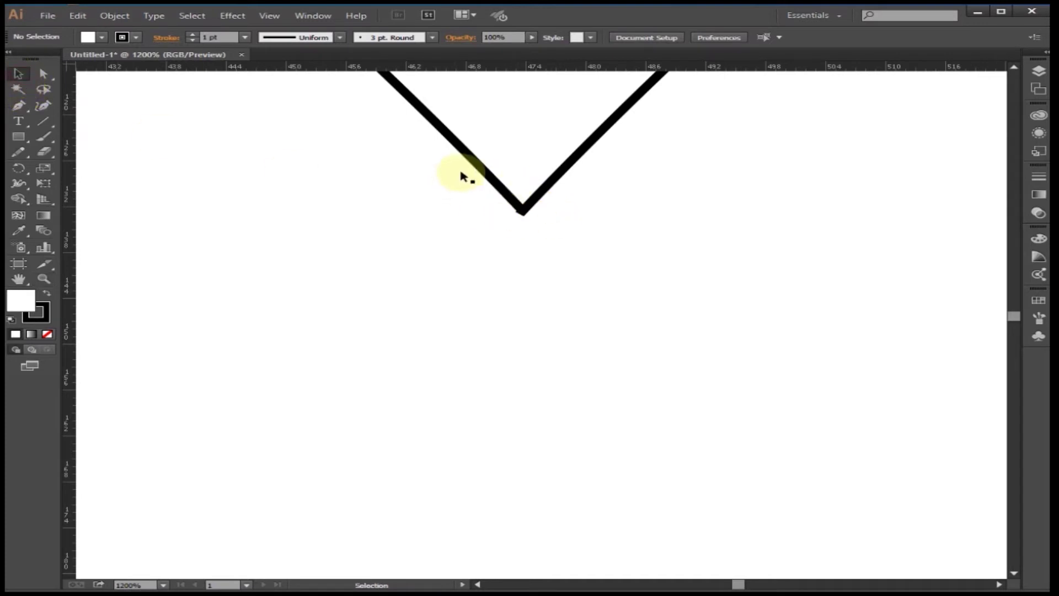
left_click(43, 73)
left_click_drag(418, 161, 618, 249)
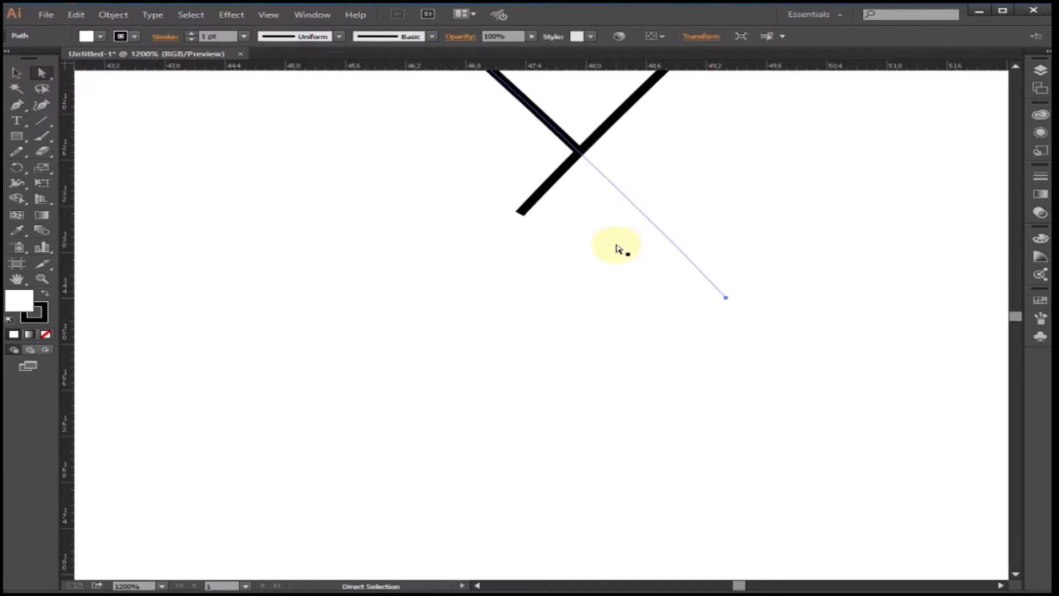
left_click_drag(618, 249, 521, 212)
Average the overlapping notch anchors on both axes and join them
left_click_drag(587, 203, 624, 253)
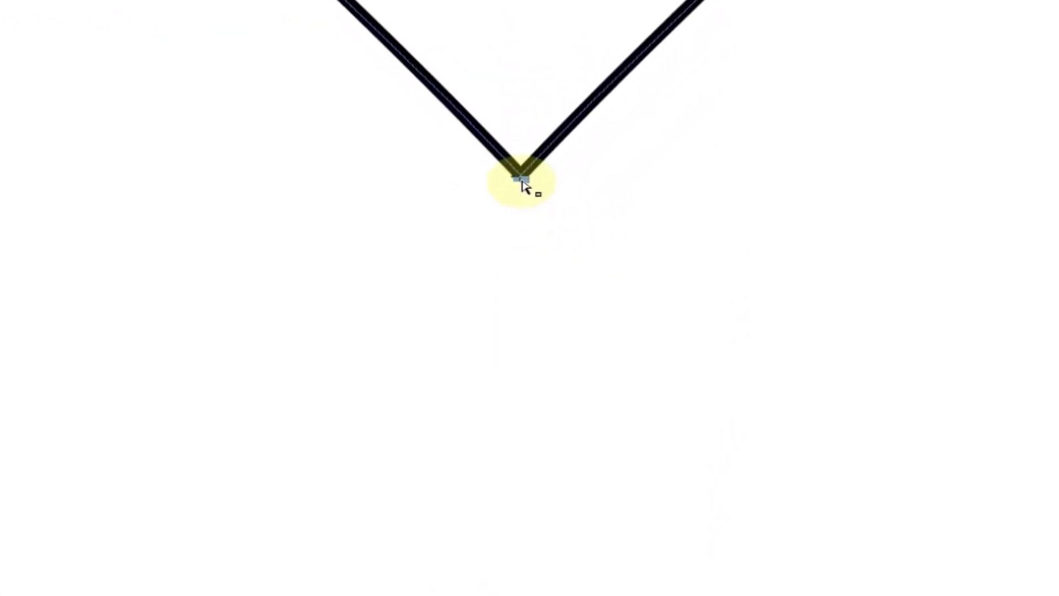
right_click(563, 169)
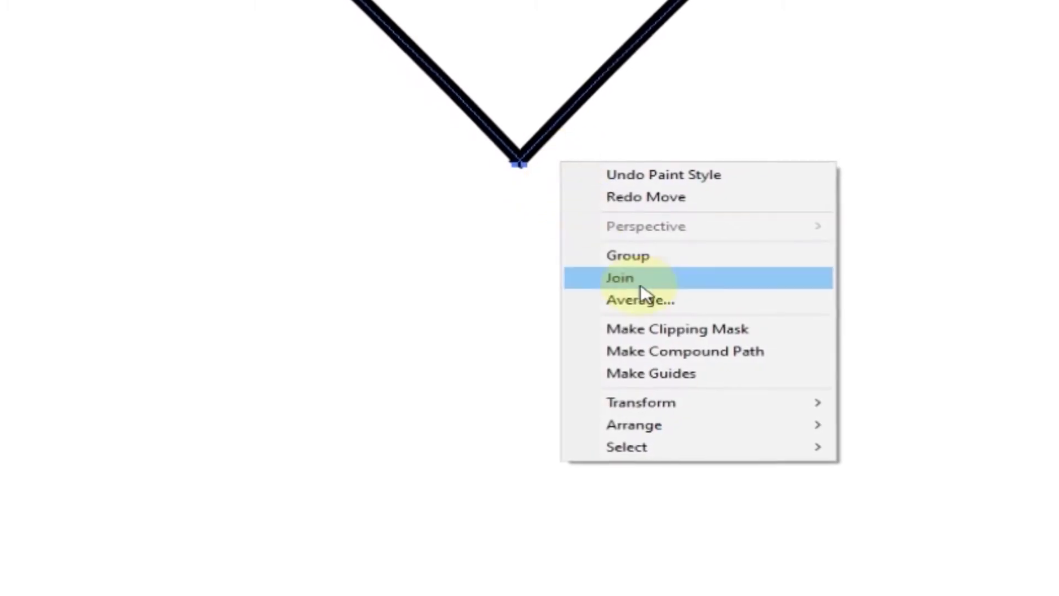
left_click(644, 299)
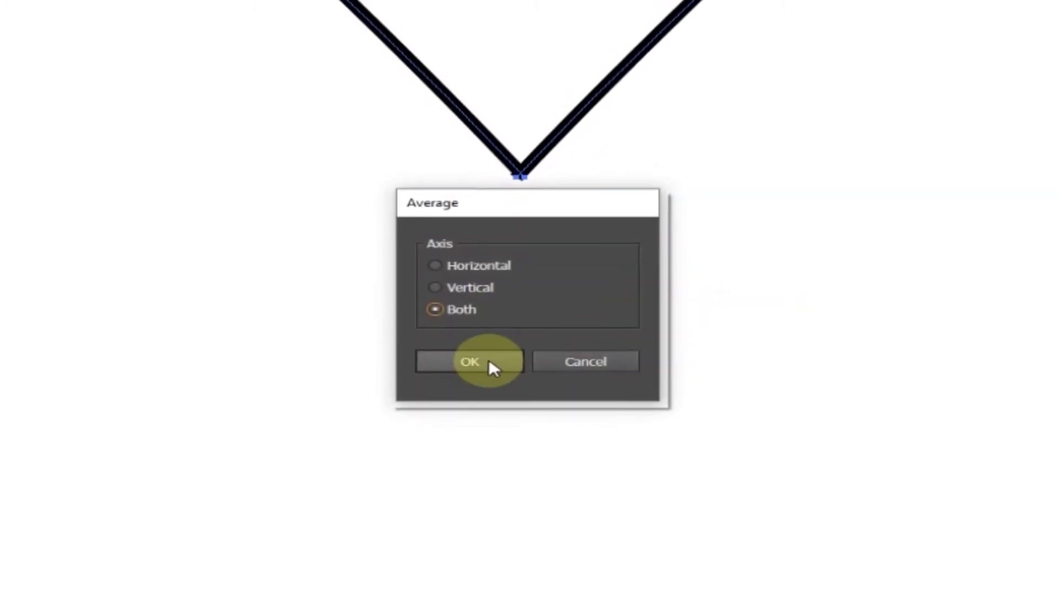
left_click(489, 363)
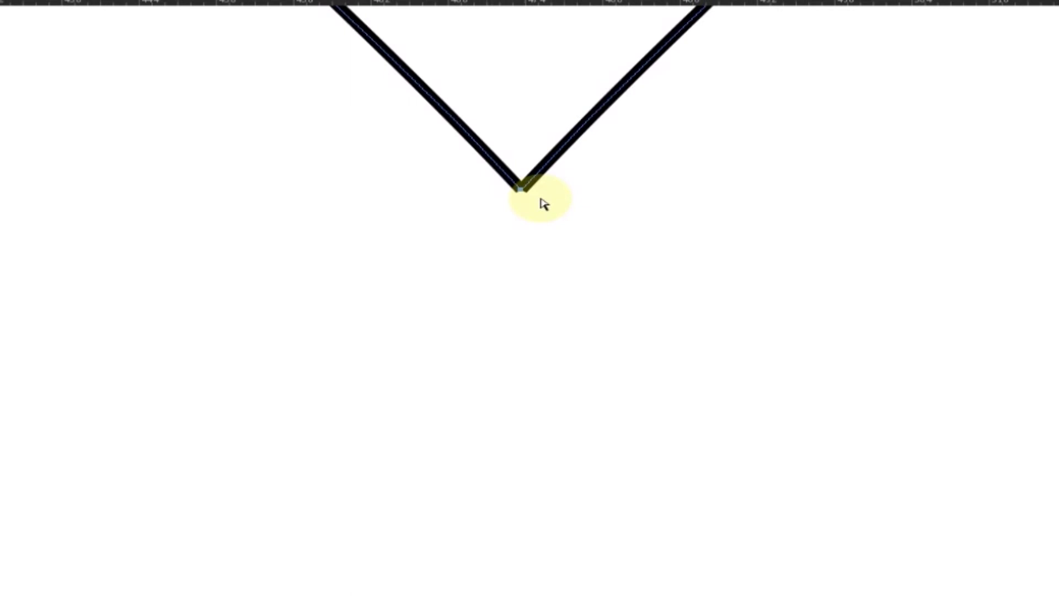
right_click(543, 201)
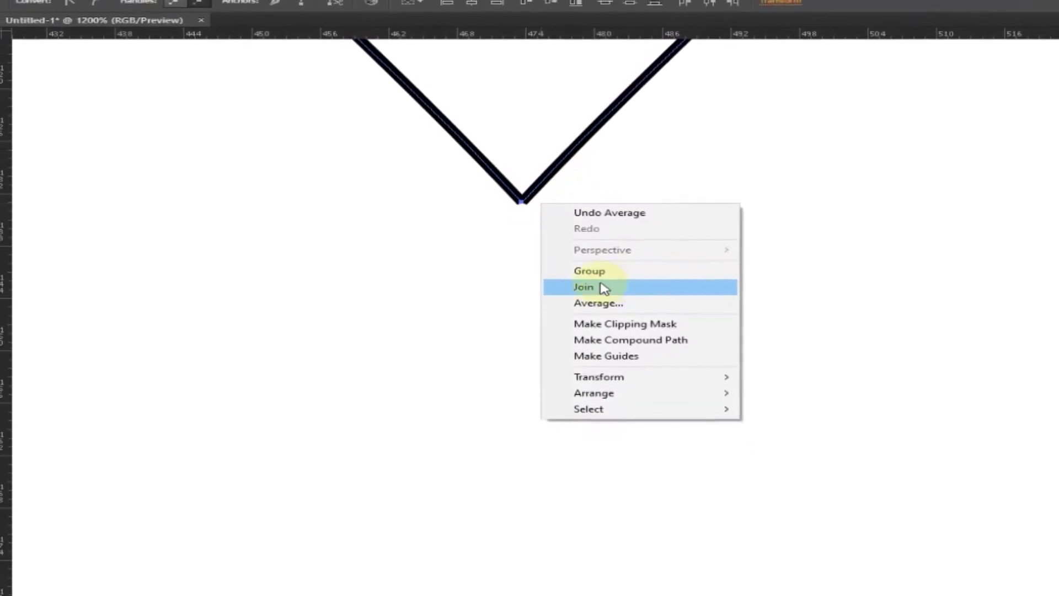
left_click(604, 287)
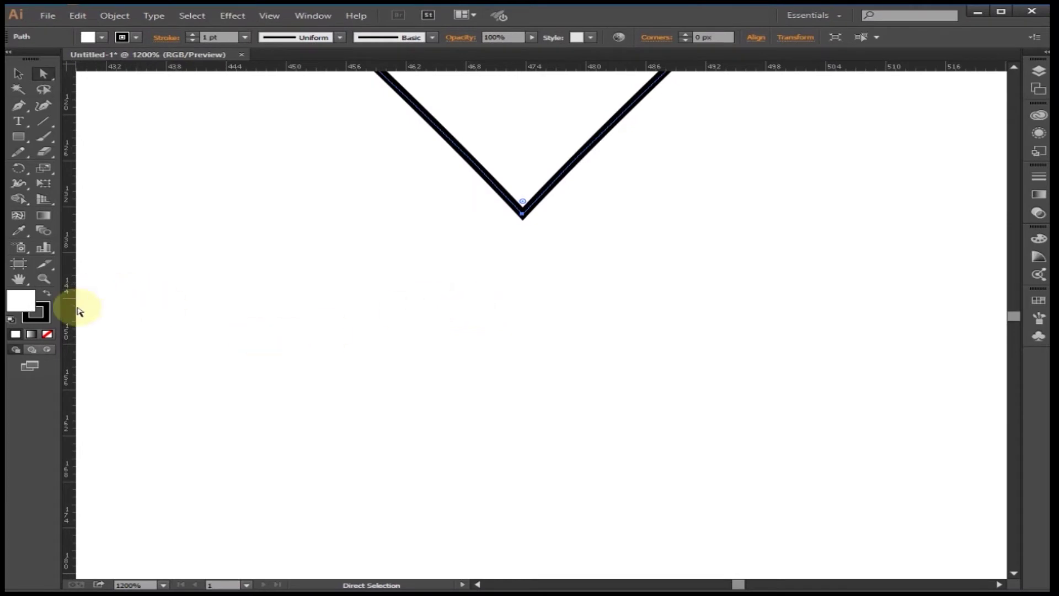
Bring the heart's tip into view and select its overlapping anchors
left_click(43, 280)
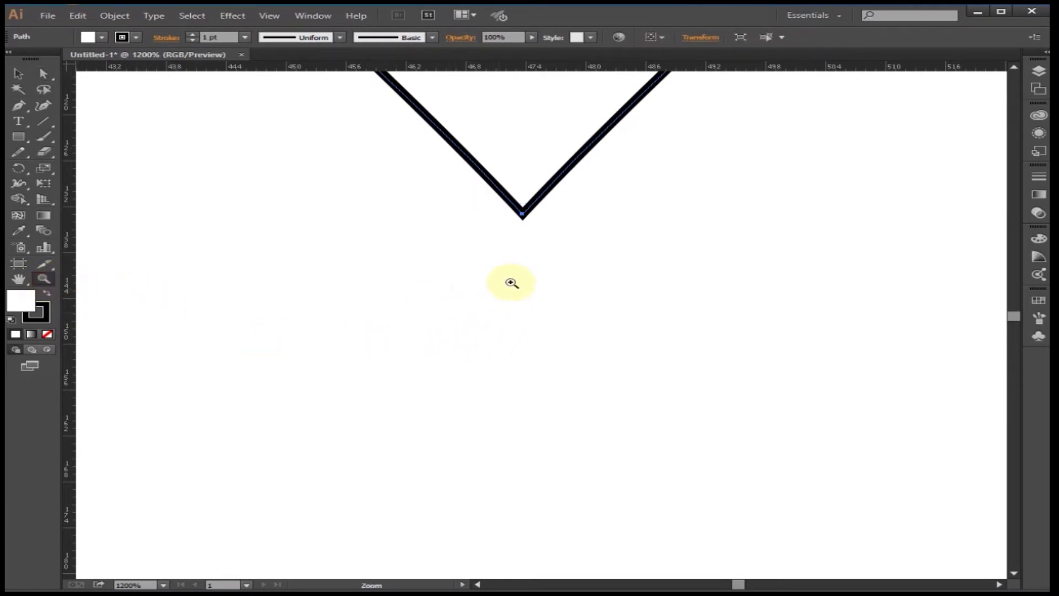
left_click(522, 207)
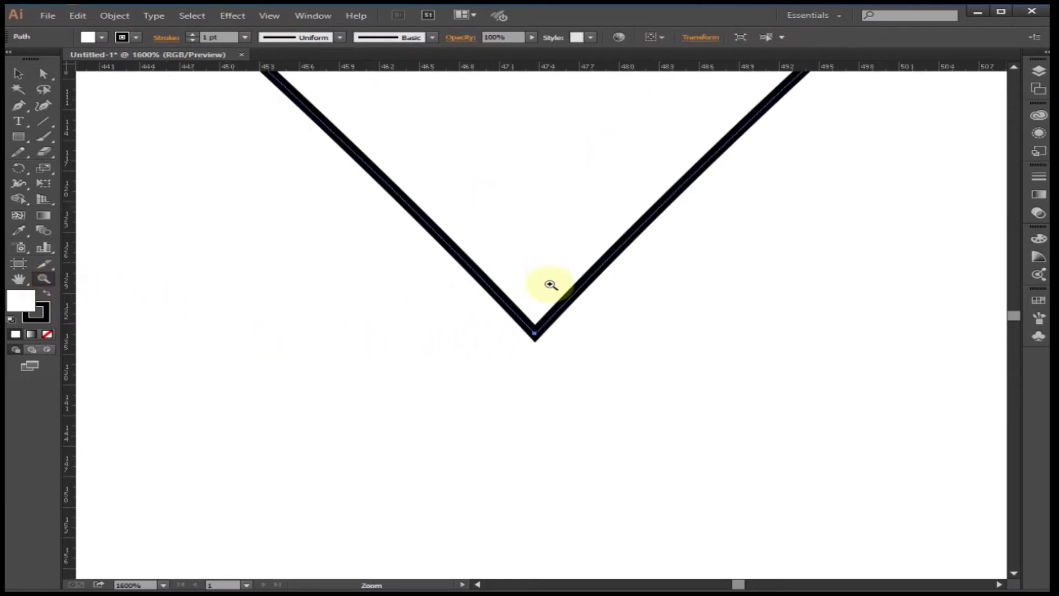
left_click(551, 348, "alt")
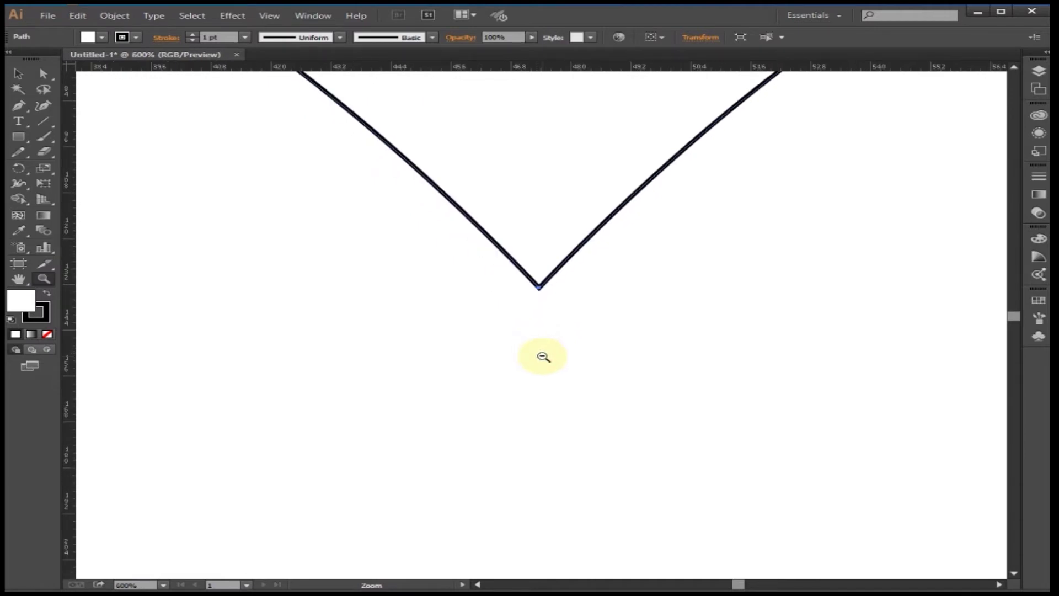
left_click_drag(580, 417, 586, 255)
mouse_move(589, 177)
left_mouse_down()
mouse_move(585, 320)
mouse_move(576, 228)
left_mouse_up()
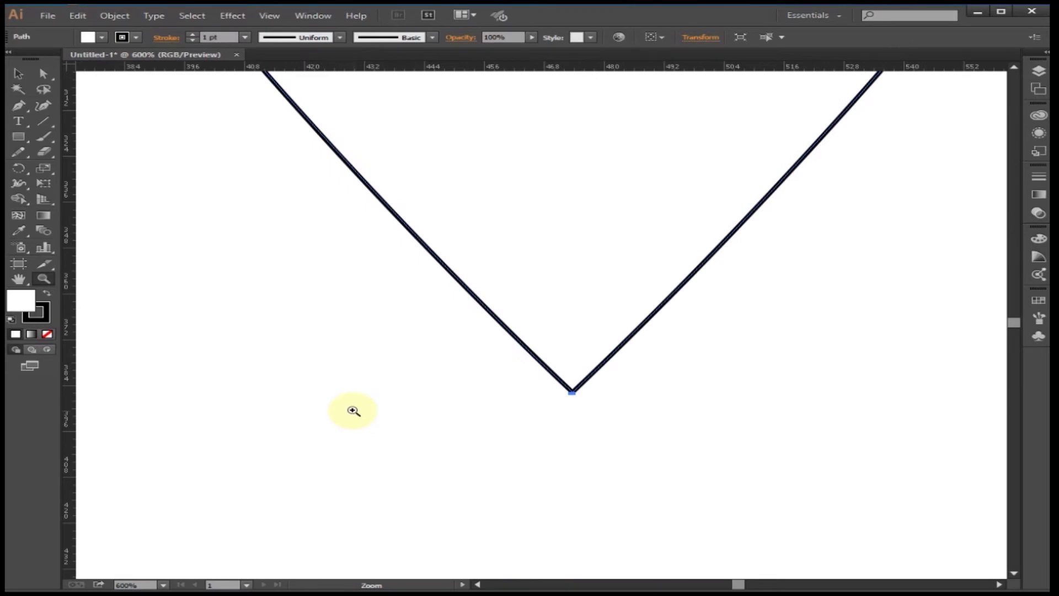
left_click(44, 74)
left_click(362, 417)
left_click_drag(421, 338, 703, 456)
Average the tip anchors on both axes, join them into one corner, and zoom out
right_click(584, 399)
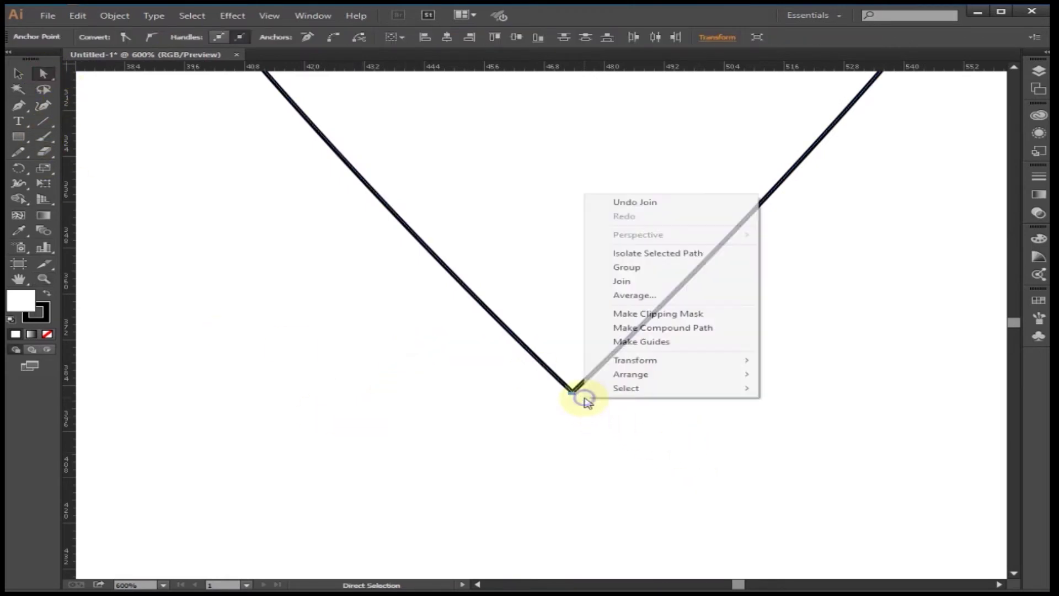
left_click(655, 296)
left_click(487, 344)
right_click(606, 403)
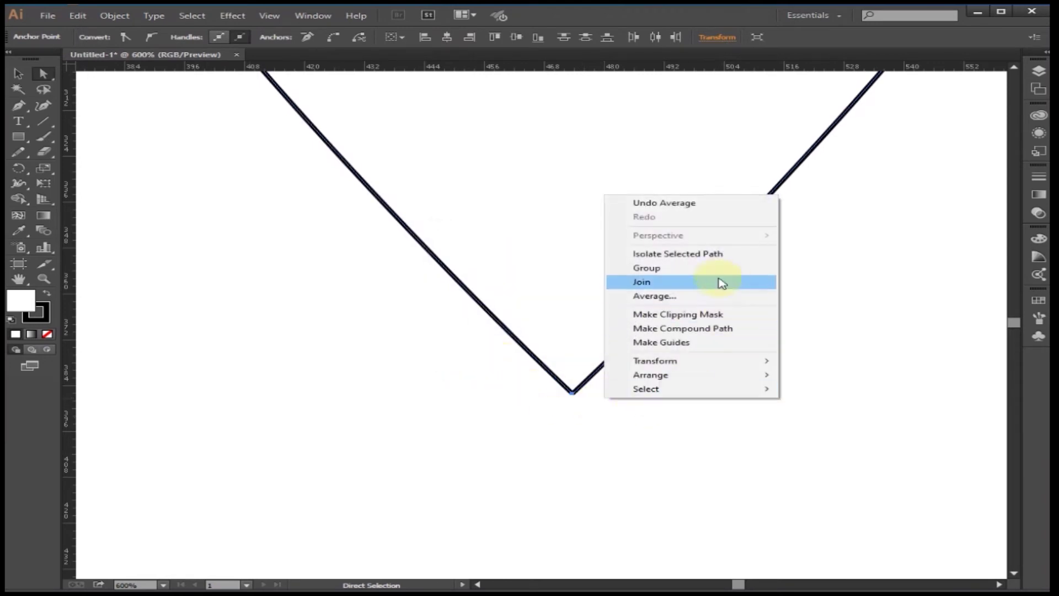
left_click(618, 283)
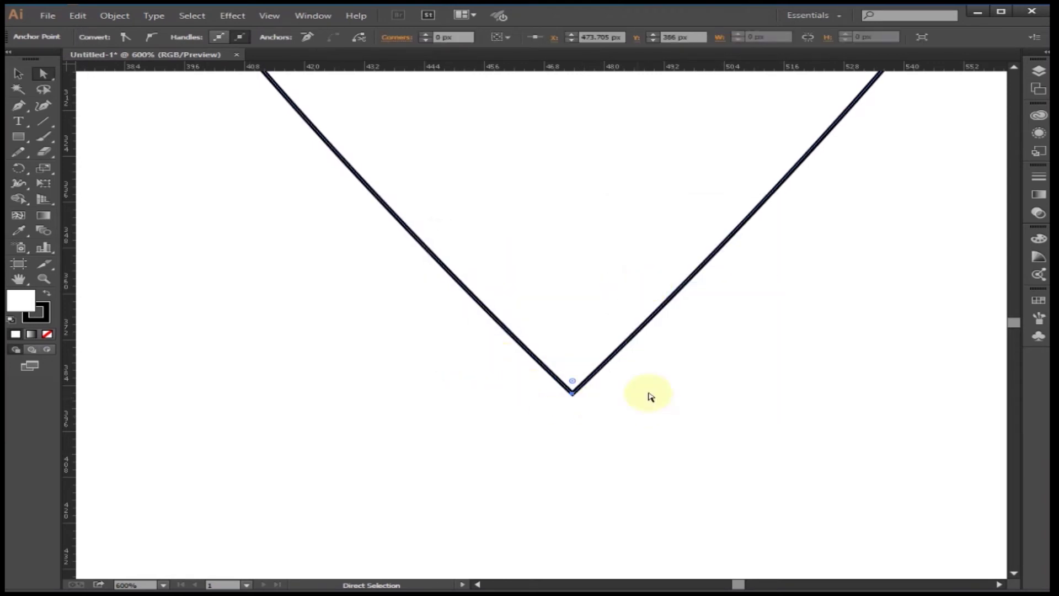
left_click(44, 282)
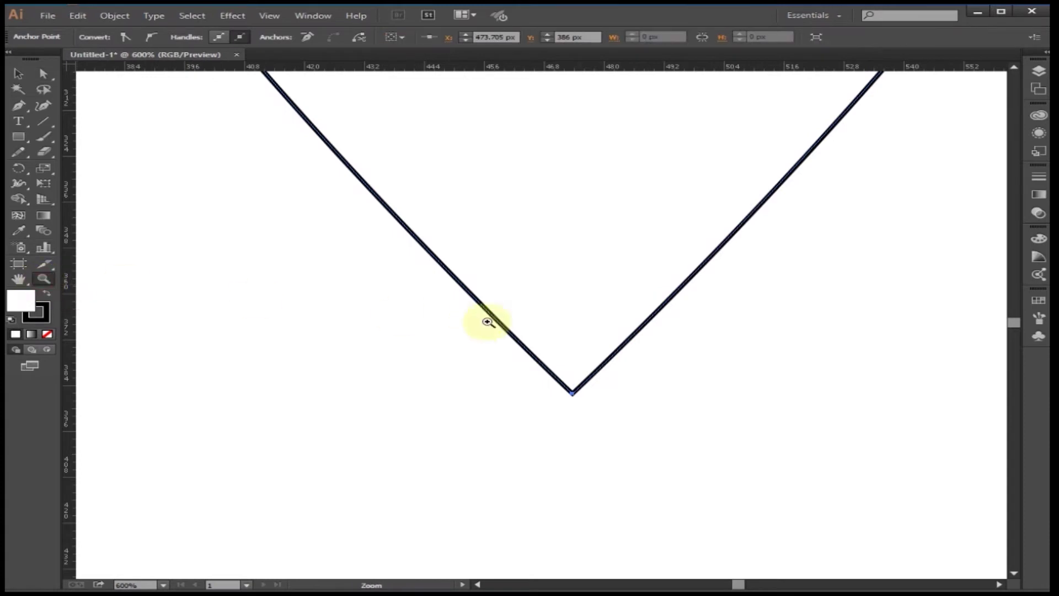
left_click(582, 333, "alt")
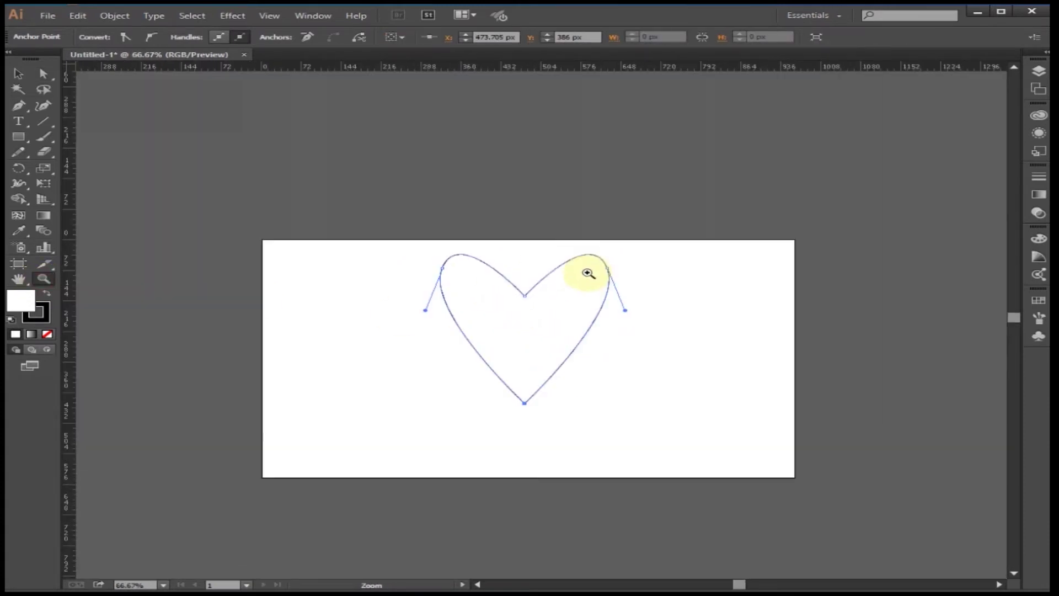
At 100% zoom, drag the joined heart back near its original spot and reselect it
left_click(536, 330)
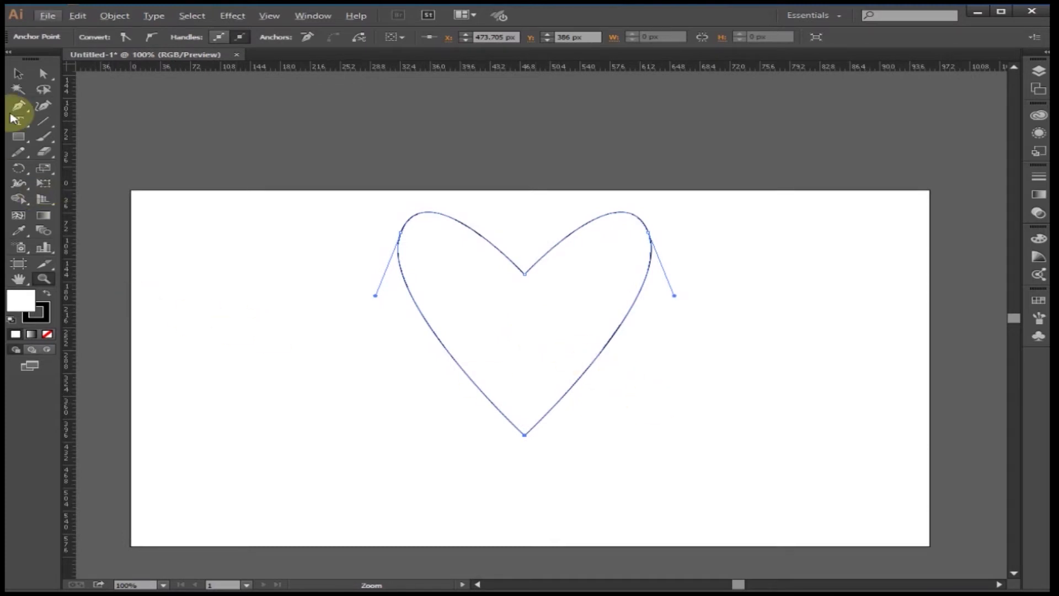
left_click(20, 73)
left_click(681, 437)
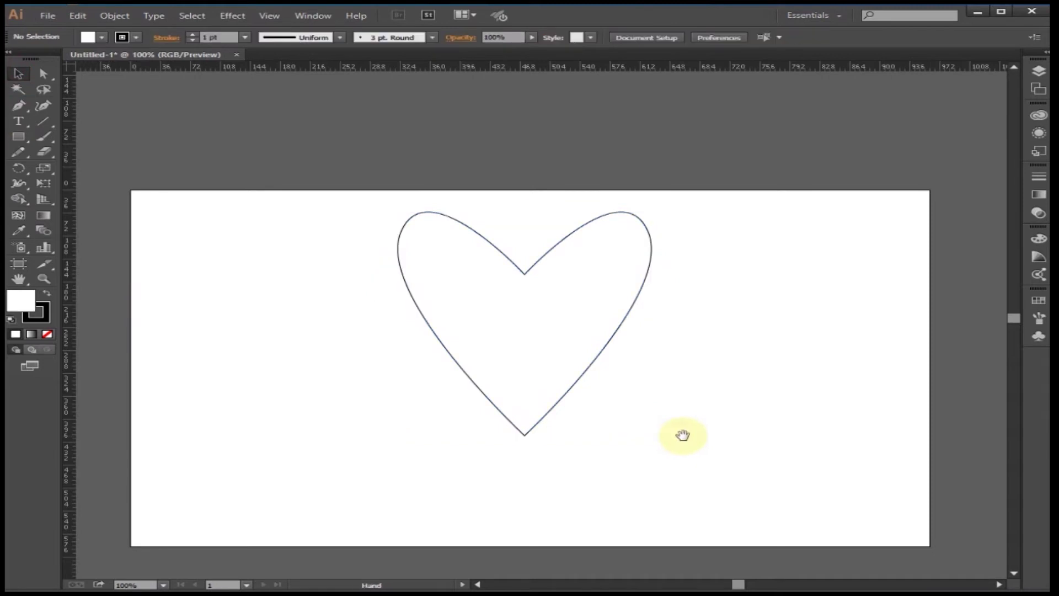
left_click_drag(682, 433, 687, 382)
mouse_move(581, 276)
left_mouse_down()
mouse_move(438, 291)
mouse_move(615, 279)
mouse_move(543, 297)
left_mouse_up()
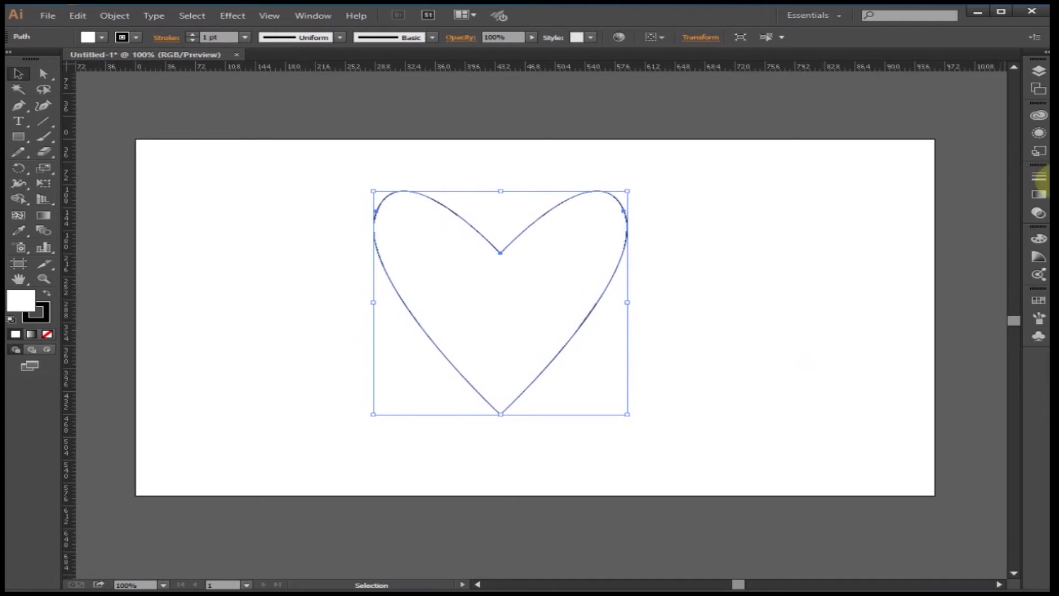
left_click(774, 179)
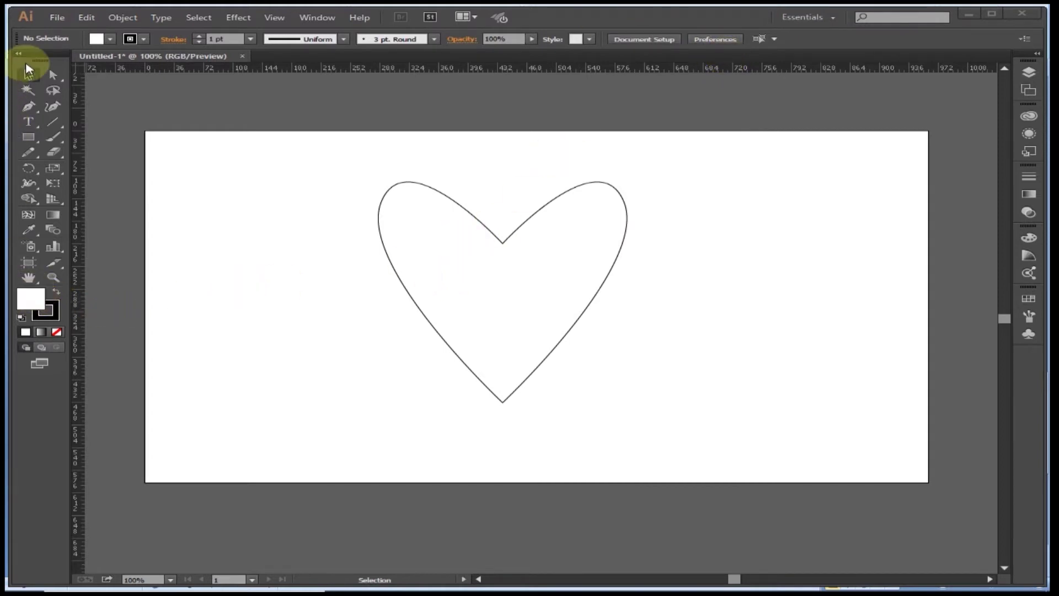
left_click(493, 280)
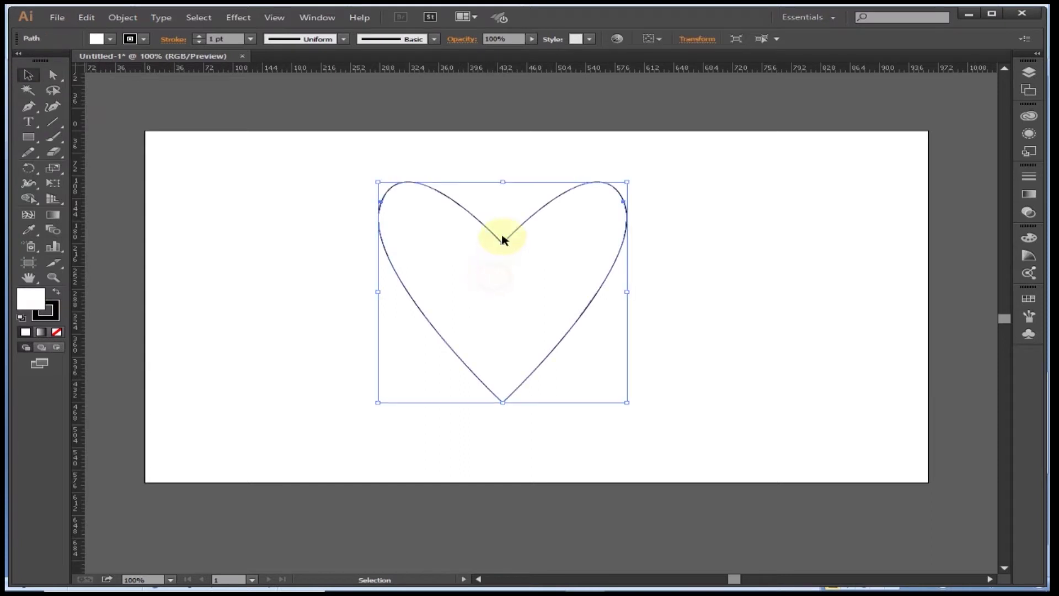
Fill the heart red DB0F0F, move it to the artboard's left, and drag a copy rightward
double_click(33, 297)
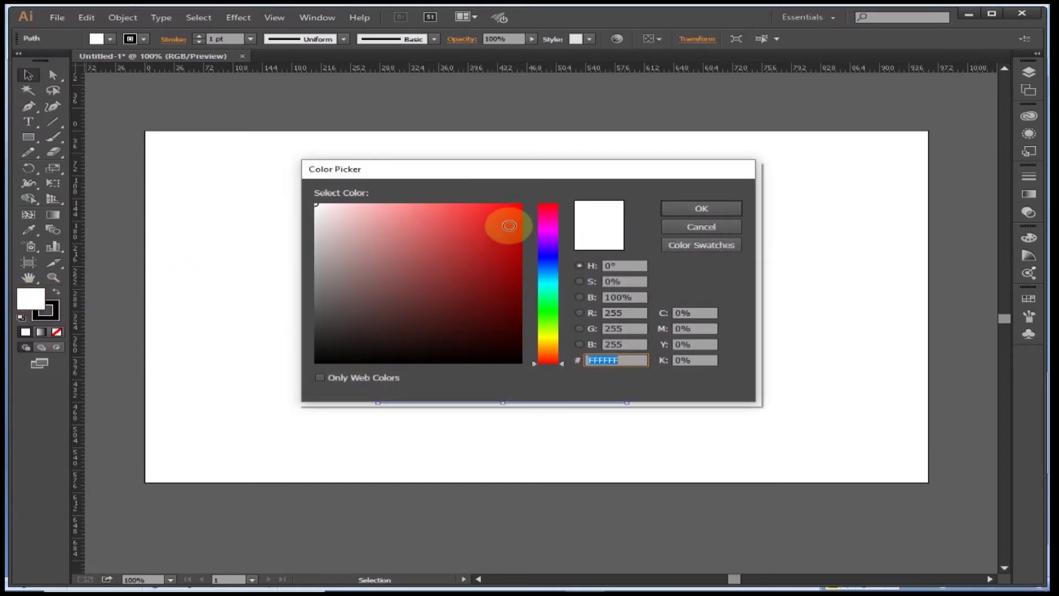
left_click(508, 226)
left_click(697, 211)
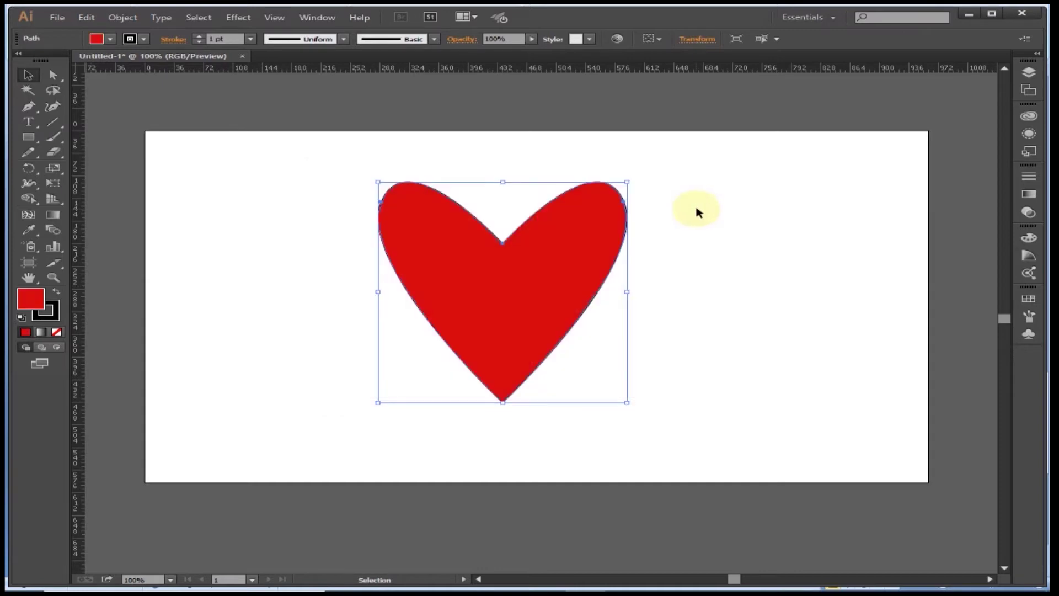
left_click(704, 273)
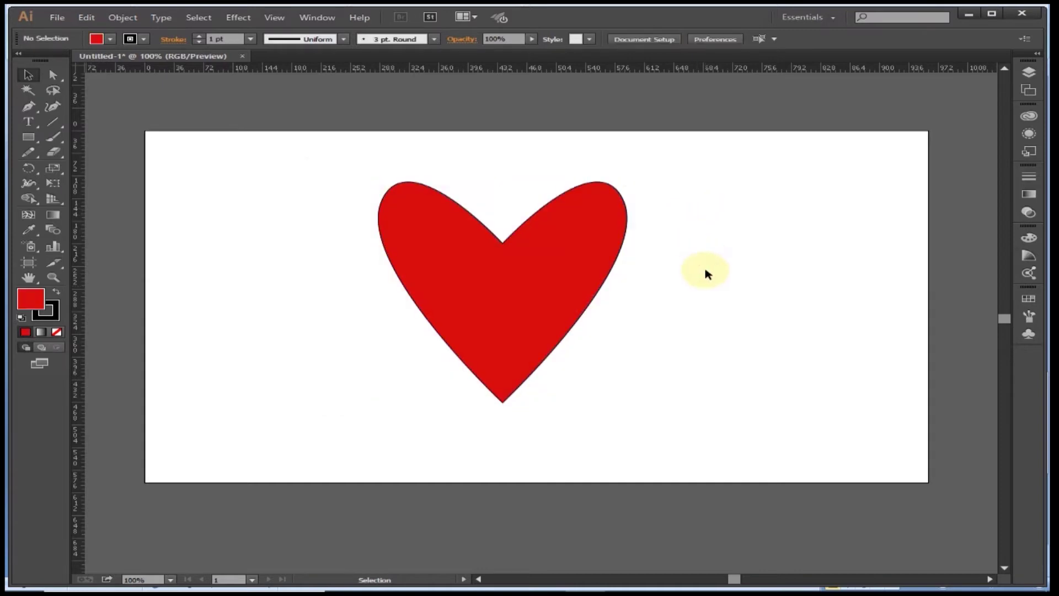
left_click_drag(491, 274, 295, 264)
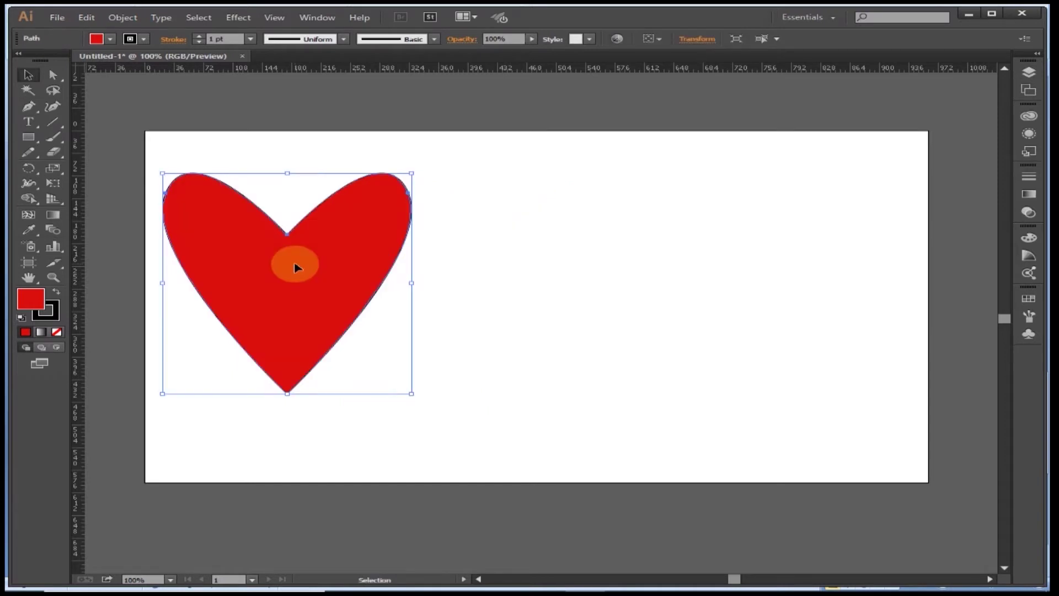
left_click_drag(294, 263, 543, 277)
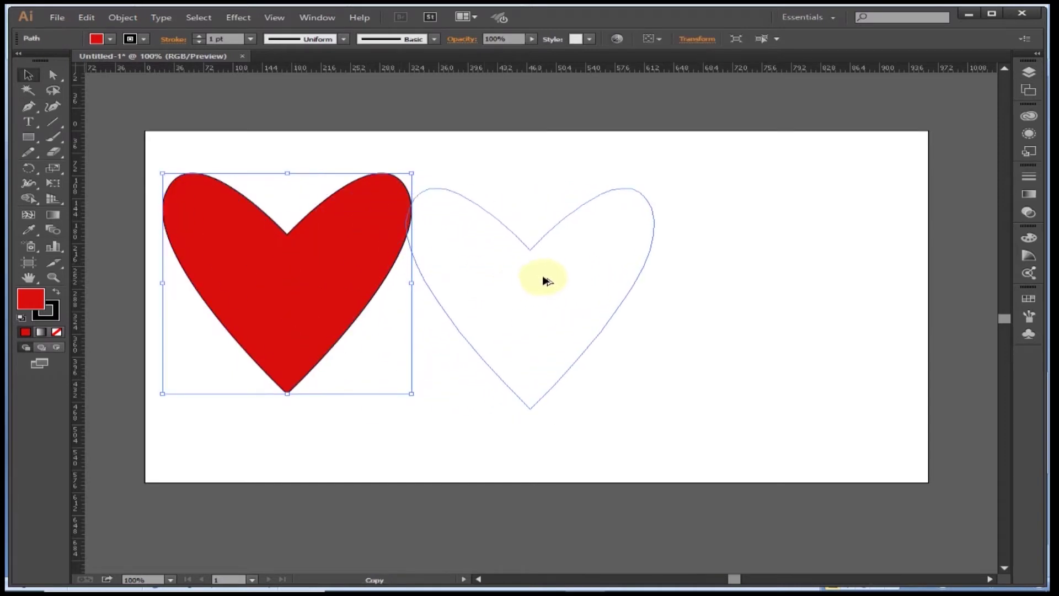
Place the third heart, shrink all three, move them up, and copy the row below
mouse_move(546, 280)
left_mouse_down()
mouse_move(553, 267)
mouse_move(803, 276)
left_mouse_up()
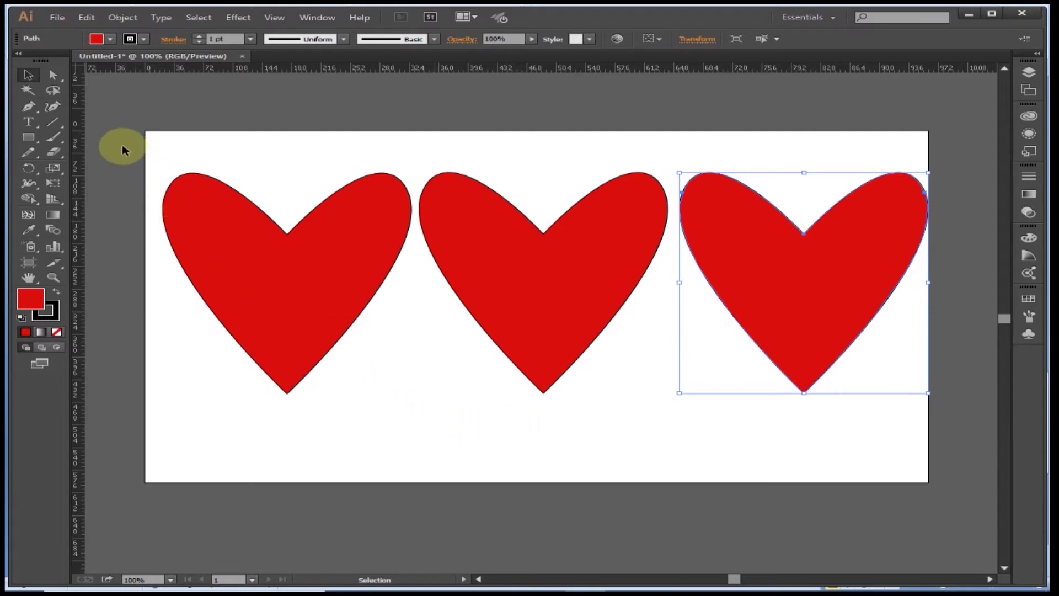
scroll(993, 461, "right", 2)
key("ctrl+a")
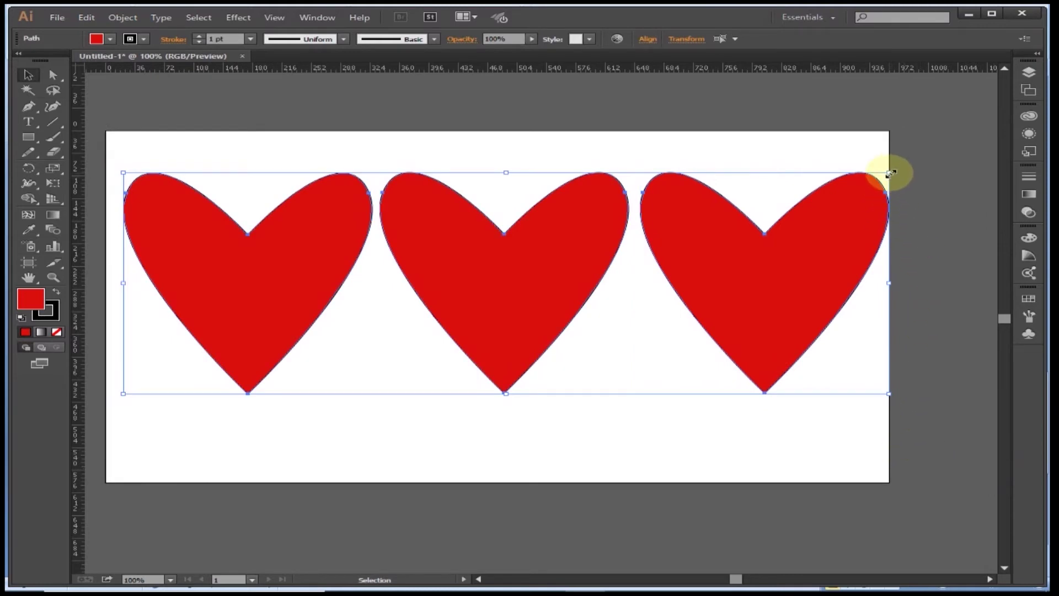
left_click_drag(889, 173, 740, 238)
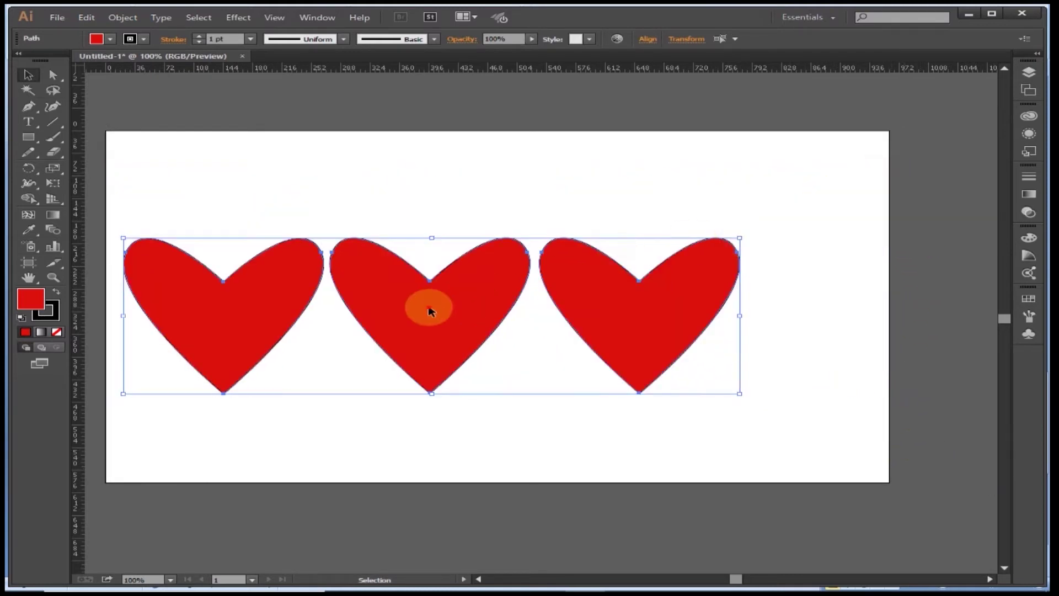
left_click_drag(431, 311, 486, 226)
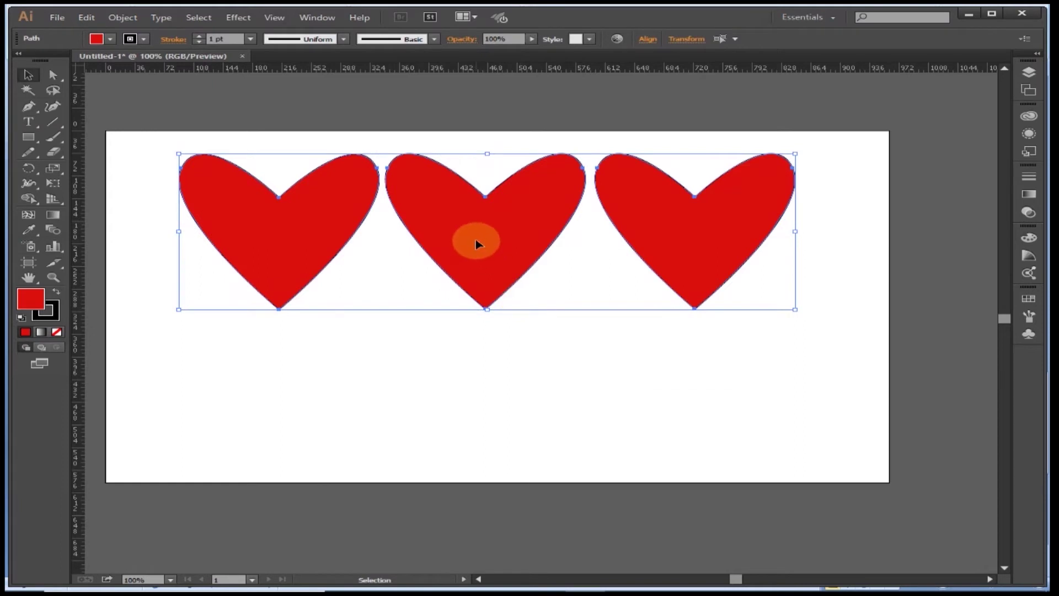
left_click_drag(478, 244, 473, 395)
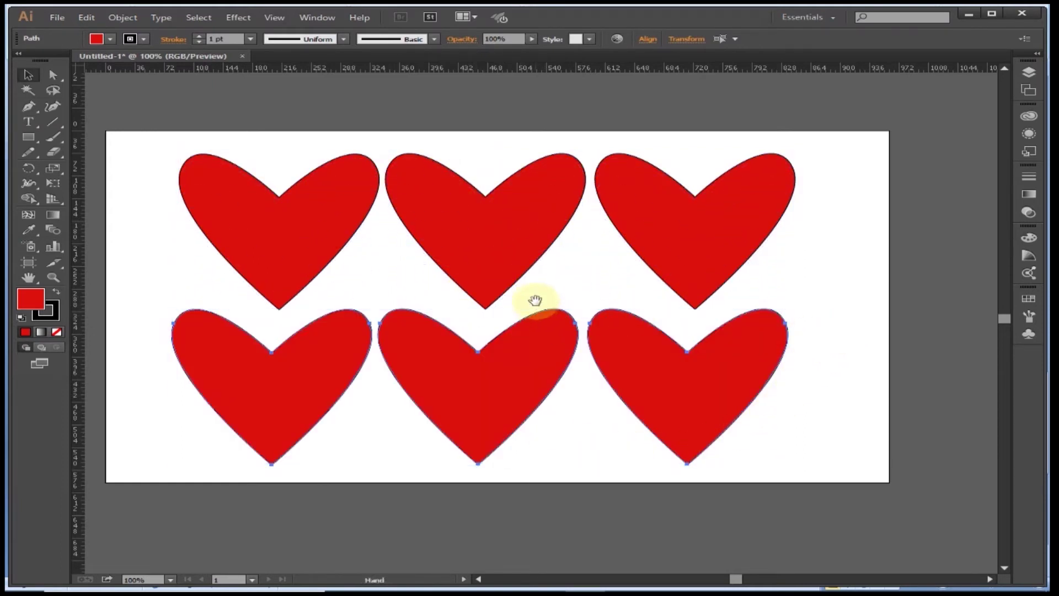
left_click_drag(537, 300, 587, 298)
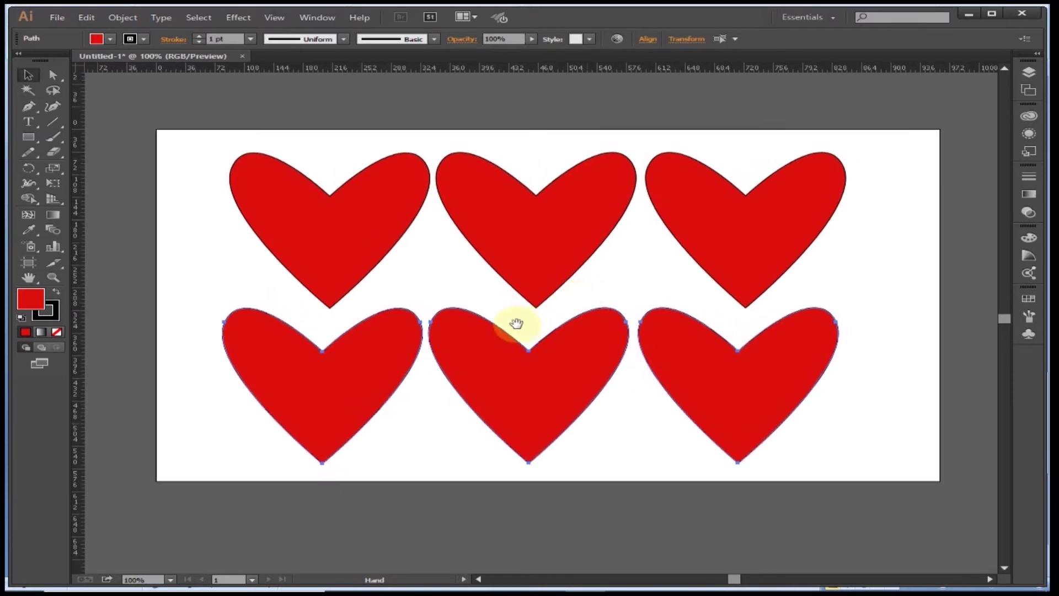
Drag the artboard's top, left, bottom and right edges outward to 1231 × 792 px
left_click(28, 262)
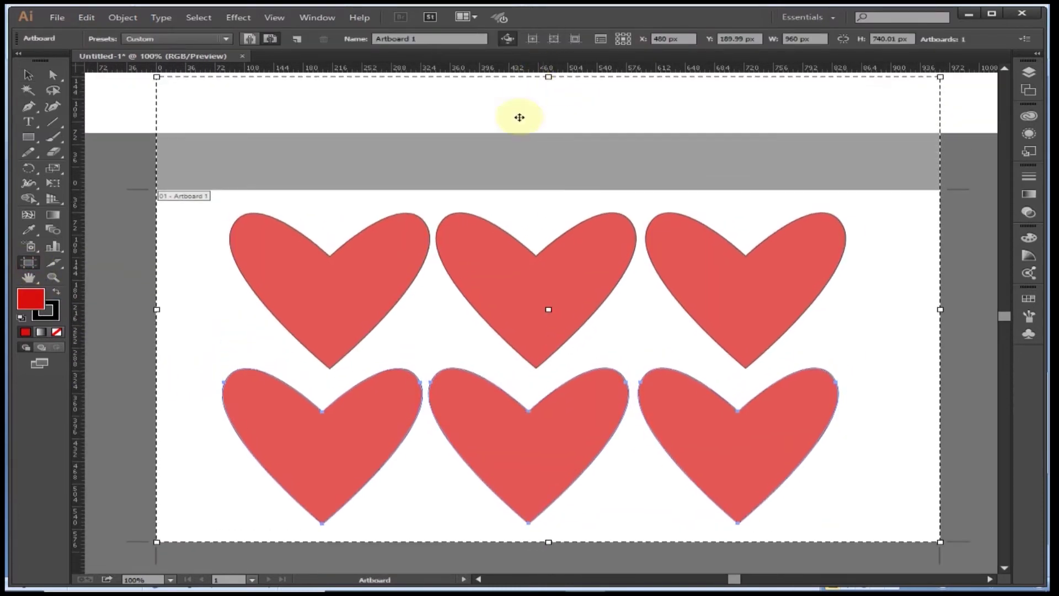
left_click_drag(549, 130, 546, 78)
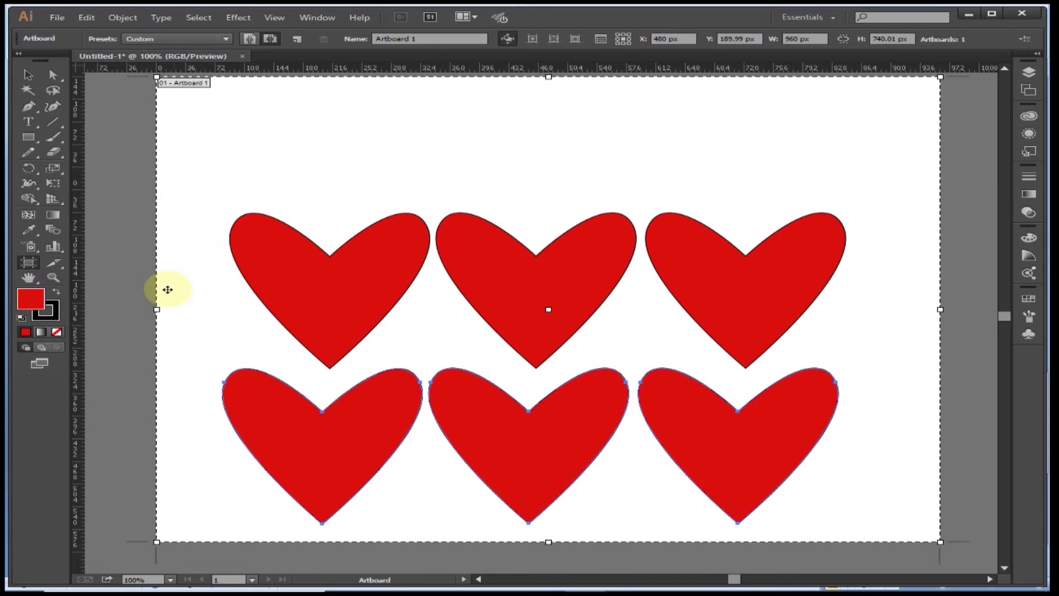
left_click_drag(159, 310, 102, 310)
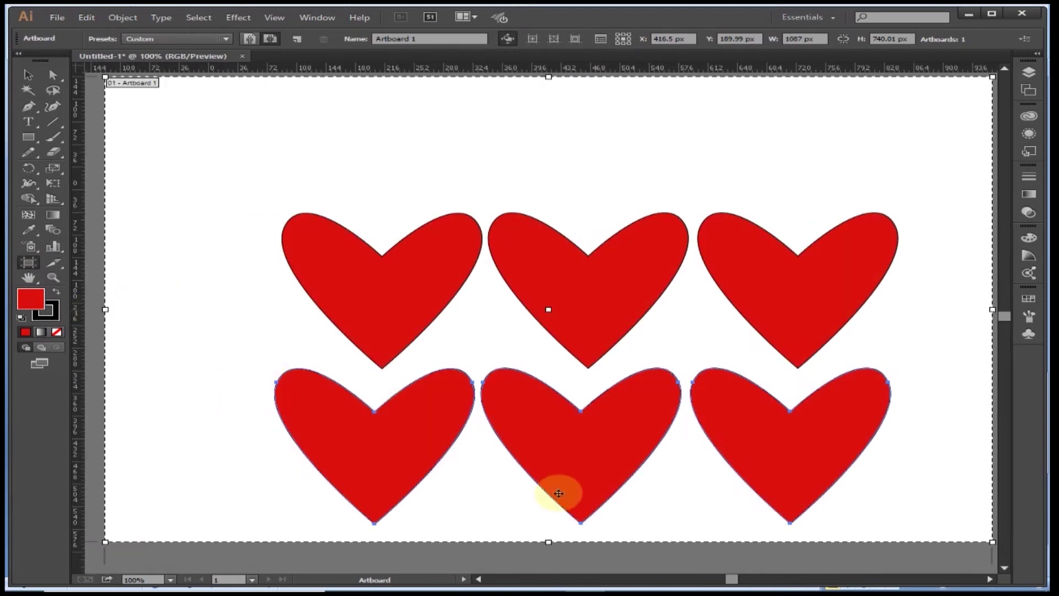
left_click_drag(551, 542, 549, 565)
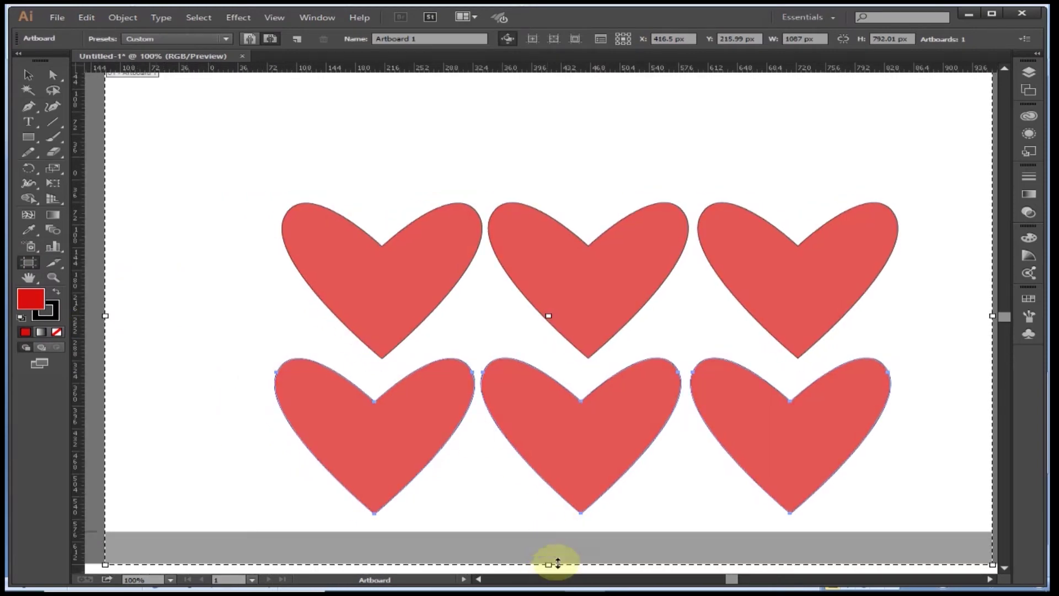
mouse_move(695, 345)
left_mouse_down()
mouse_move(716, 351)
mouse_move(692, 355)
left_mouse_up()
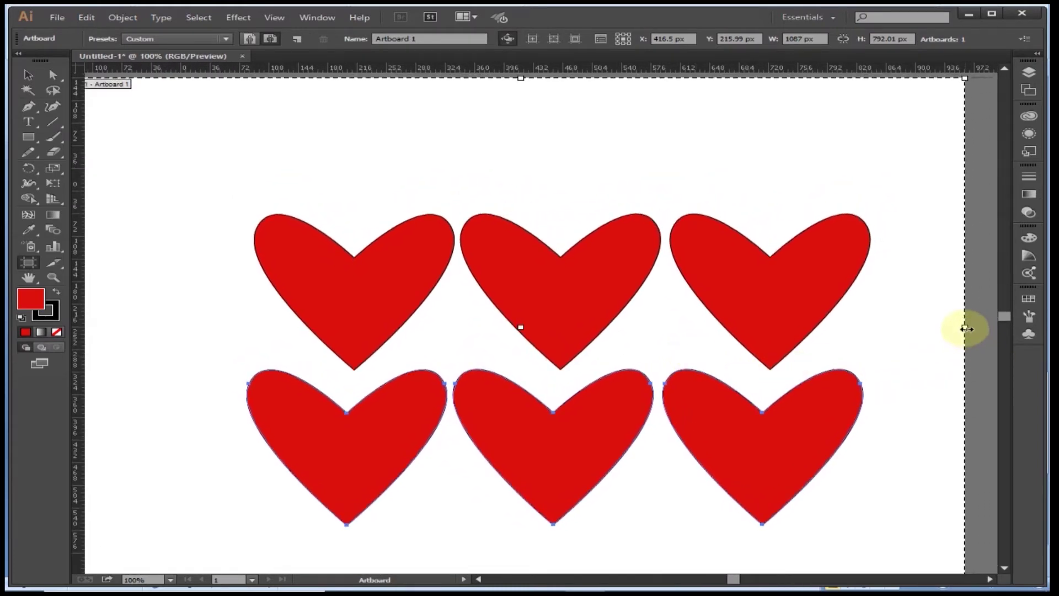
left_click_drag(966, 329, 1017, 326)
mouse_move(583, 337)
left_mouse_down()
mouse_move(615, 337)
mouse_move(632, 320)
left_mouse_up()
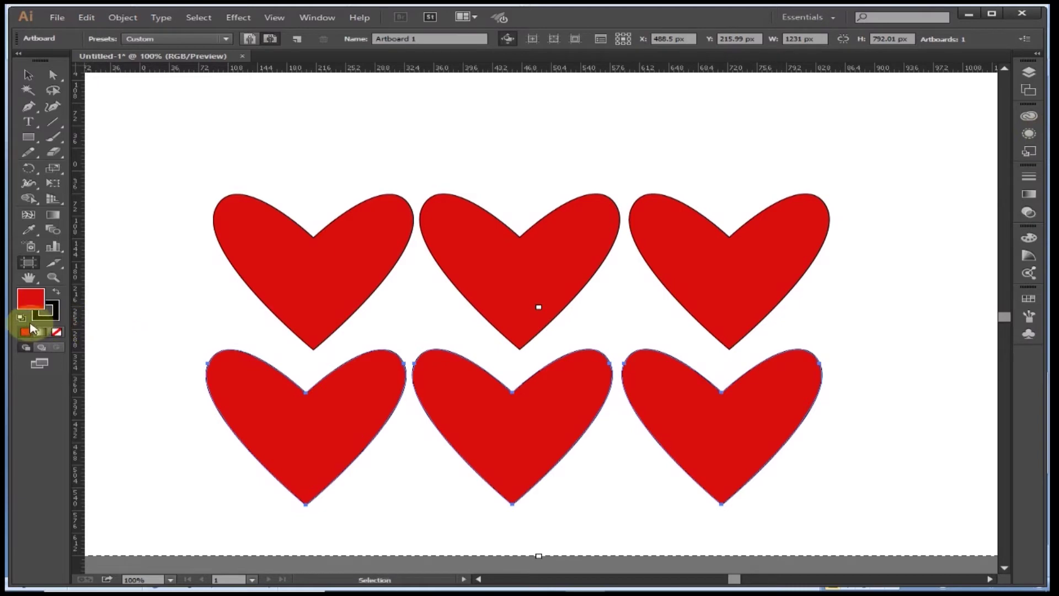
Pick a blue outline colour in the Color Picker, toggling fill and stroke to compare
left_click(56, 293)
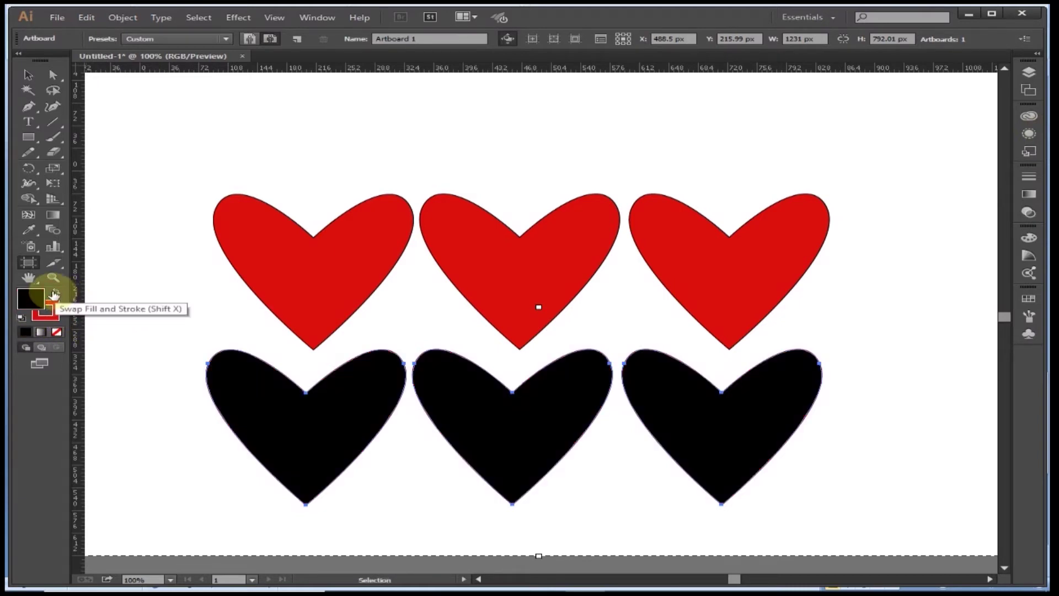
left_click(57, 294)
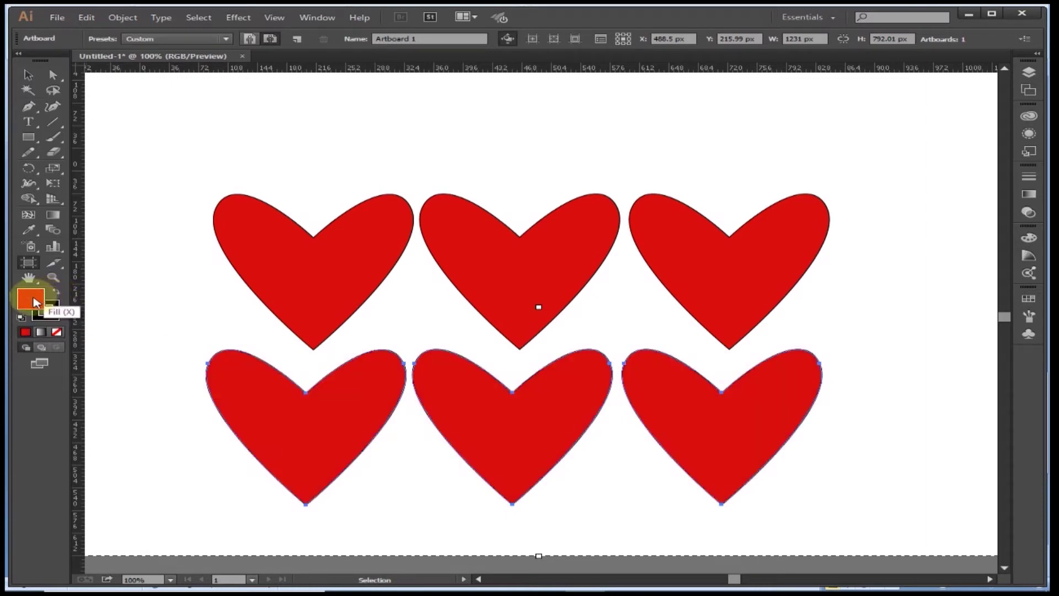
double_click(52, 314)
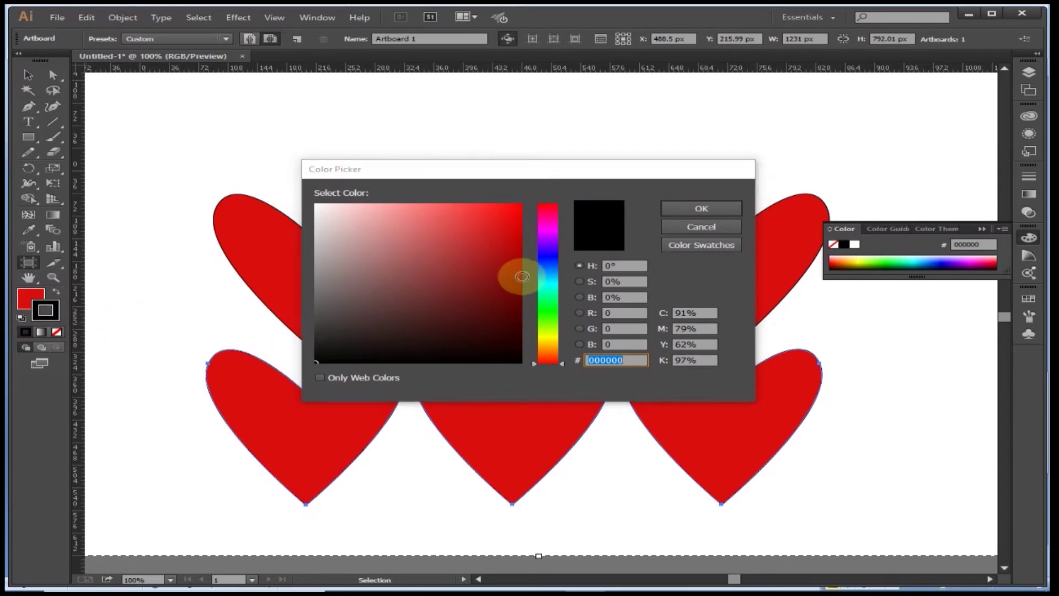
left_click(548, 257)
left_click(696, 209)
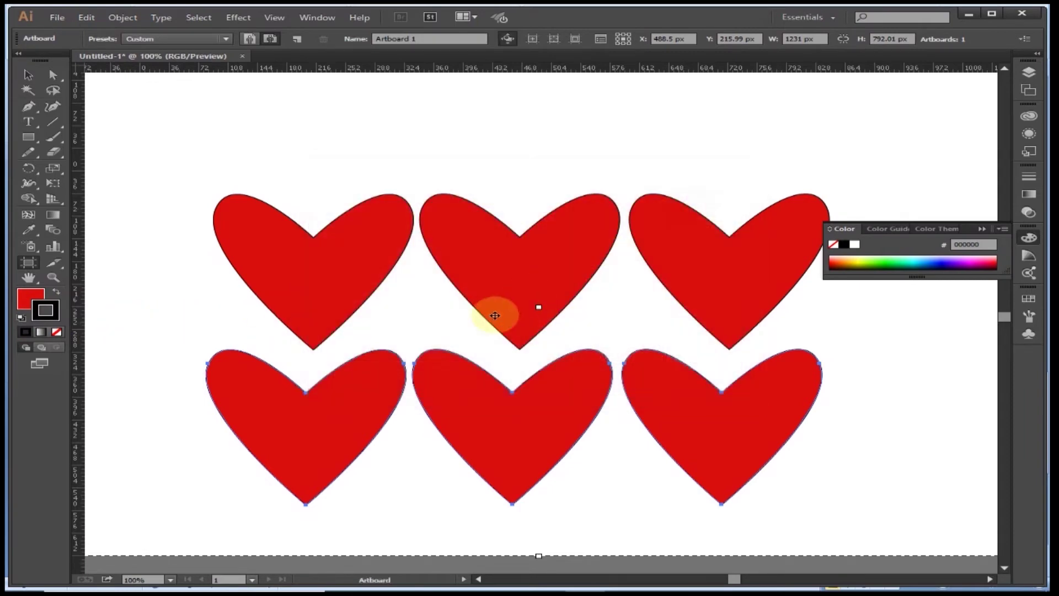
left_click(59, 291)
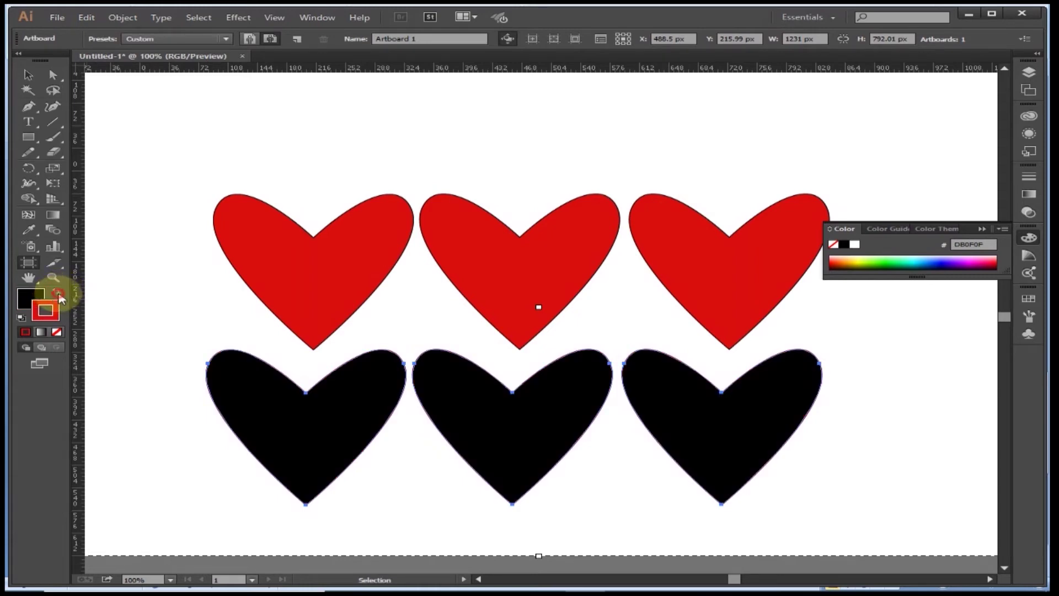
left_click(59, 297)
Add a second artboard framing the bottom-left heart
left_click(272, 408)
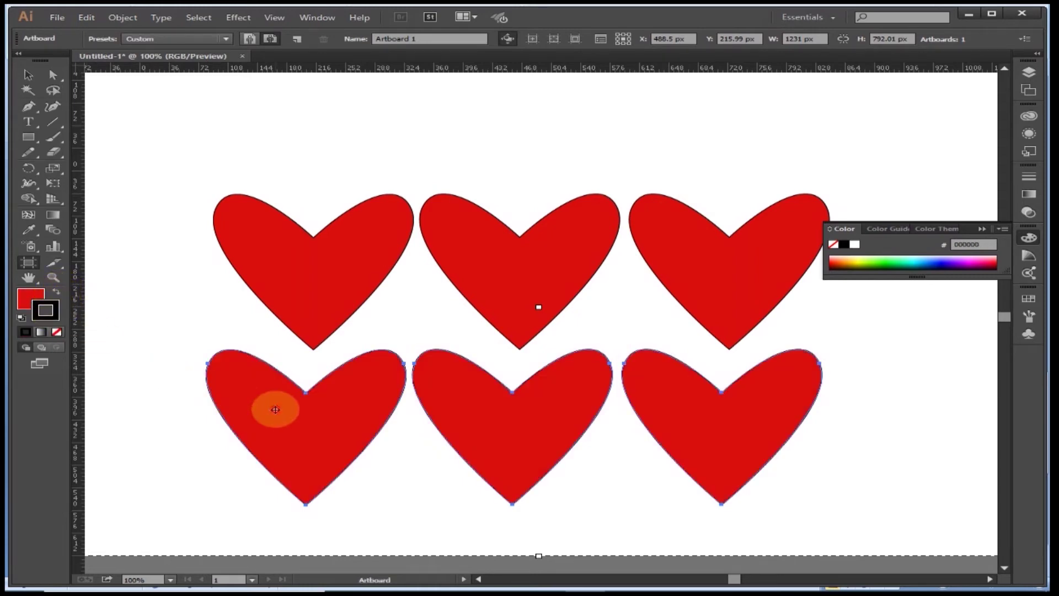
left_click(274, 413)
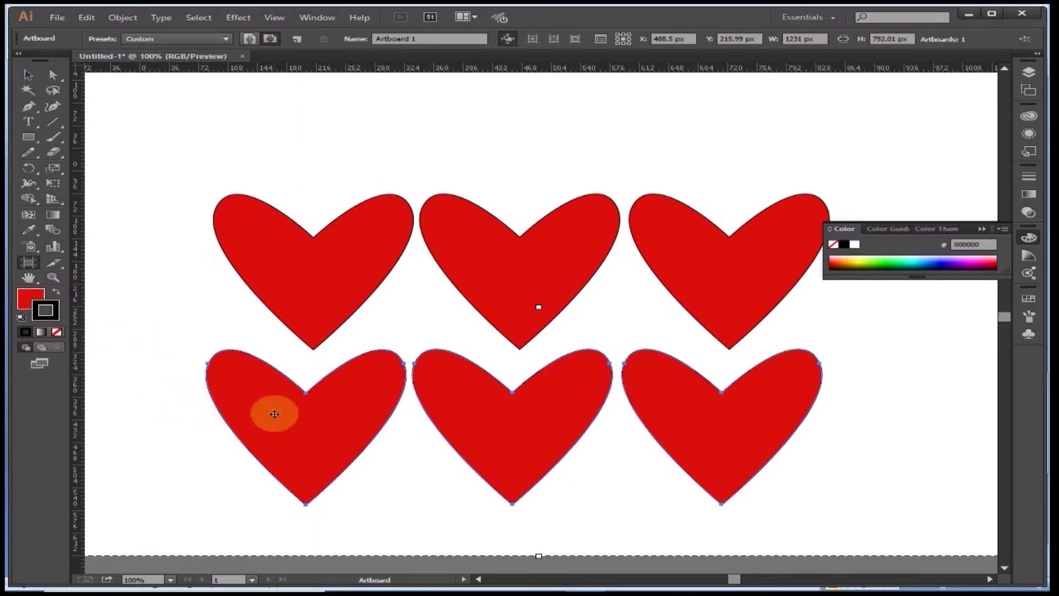
left_click(57, 332)
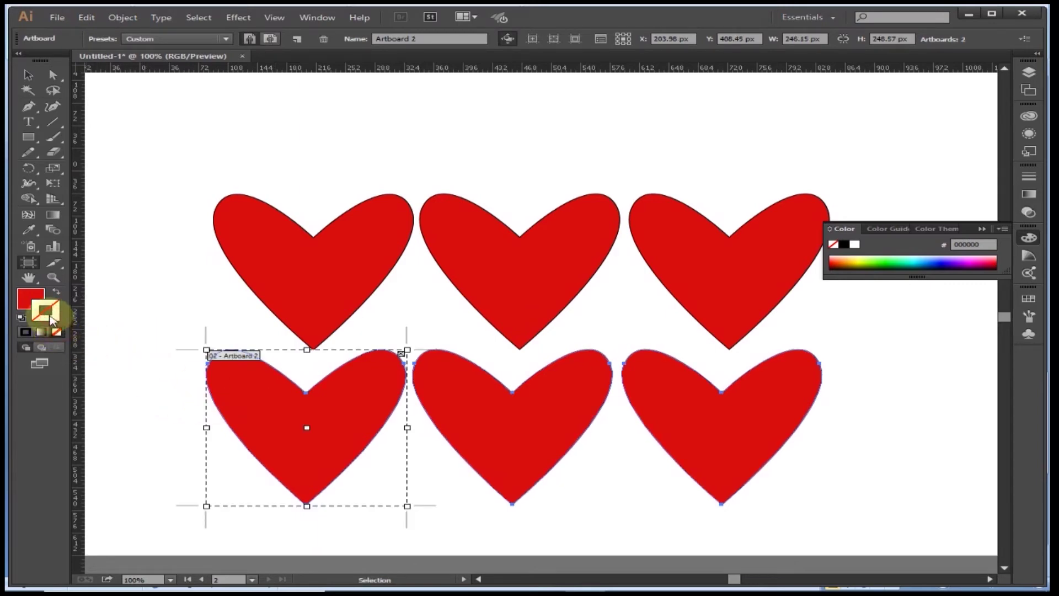
Reset to default colours and fill the bottom hearts with red DD1414
left_click(22, 318)
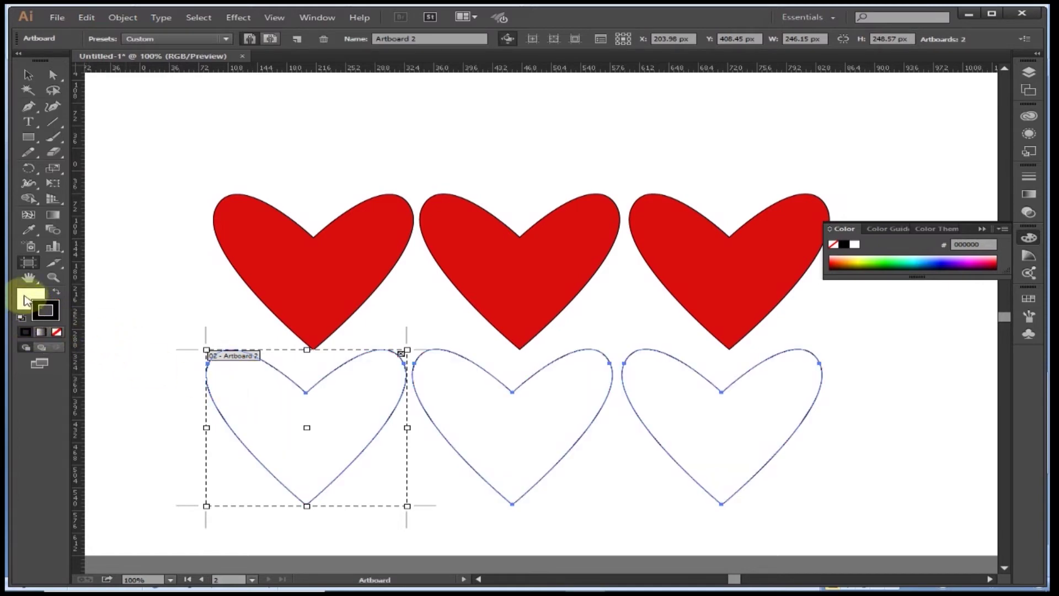
double_click(25, 298)
left_click(503, 225)
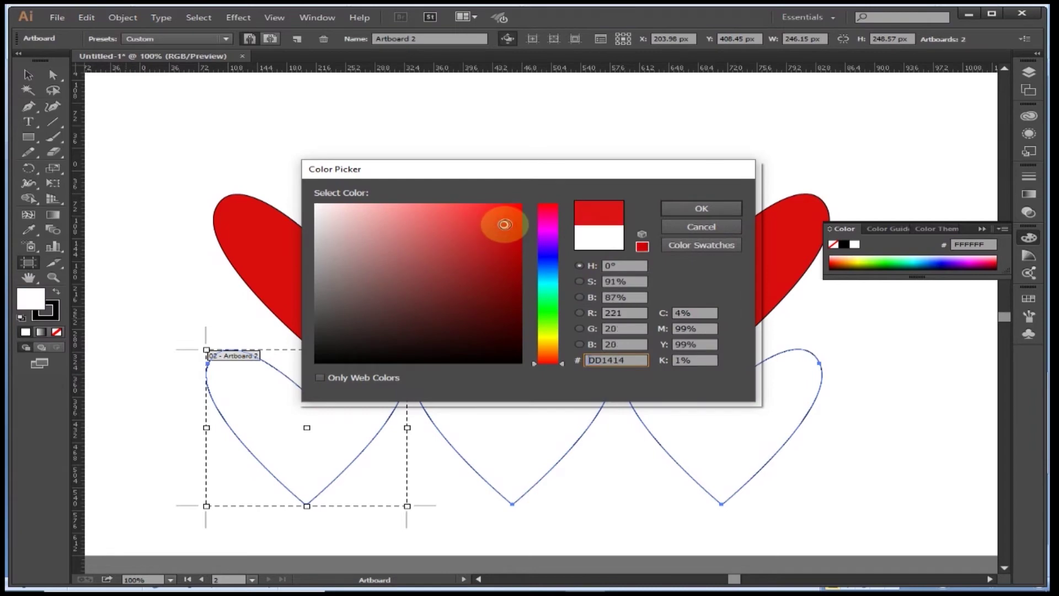
left_click(699, 209)
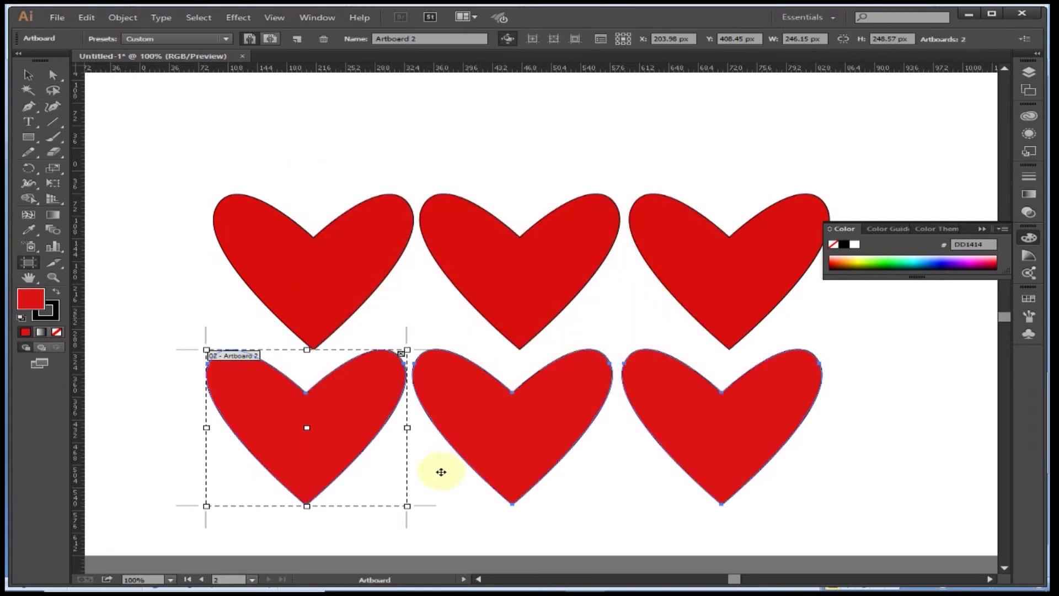
left_click(445, 485)
left_click(29, 75)
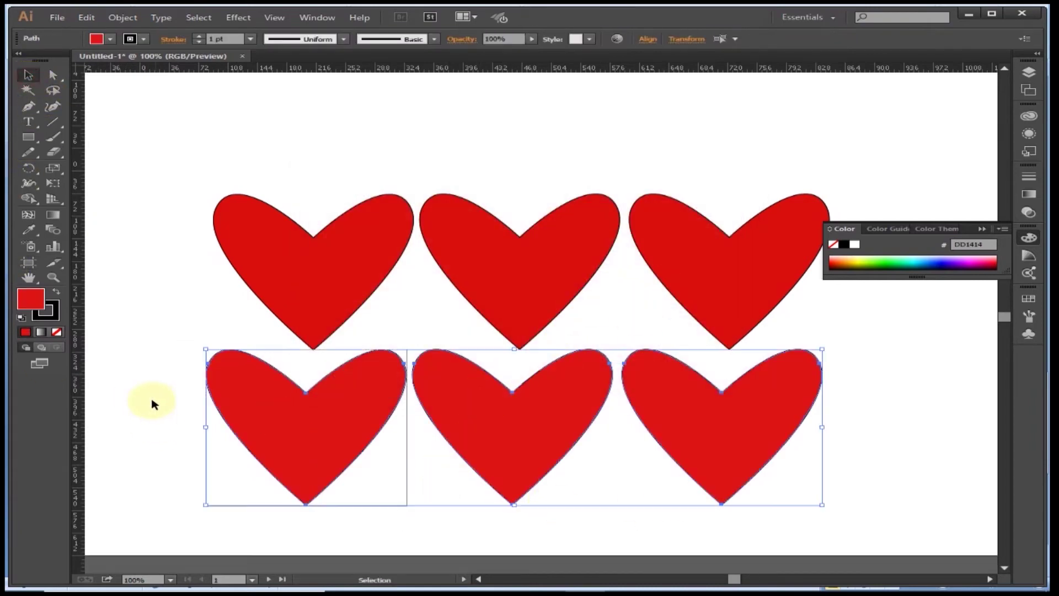
left_click_drag(149, 310, 883, 545)
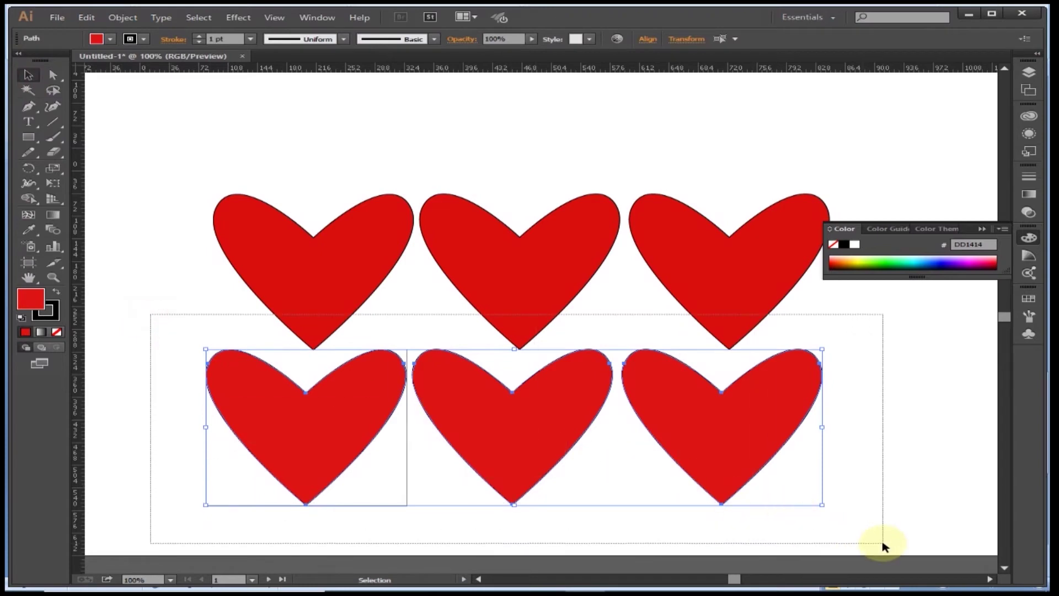
left_click(910, 532)
left_click_drag(674, 459, 137, 333)
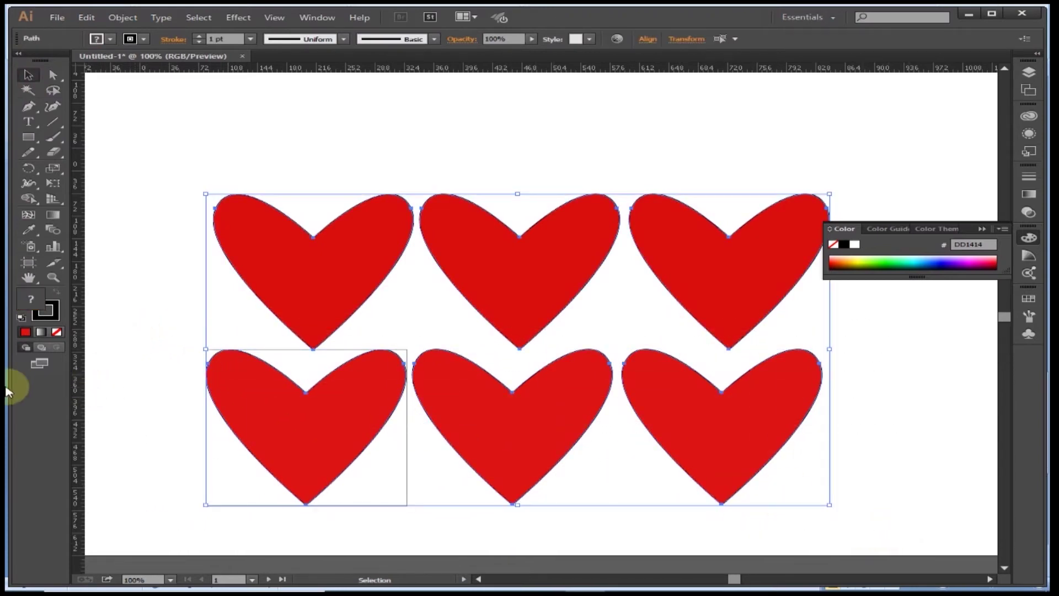
double_click(54, 317)
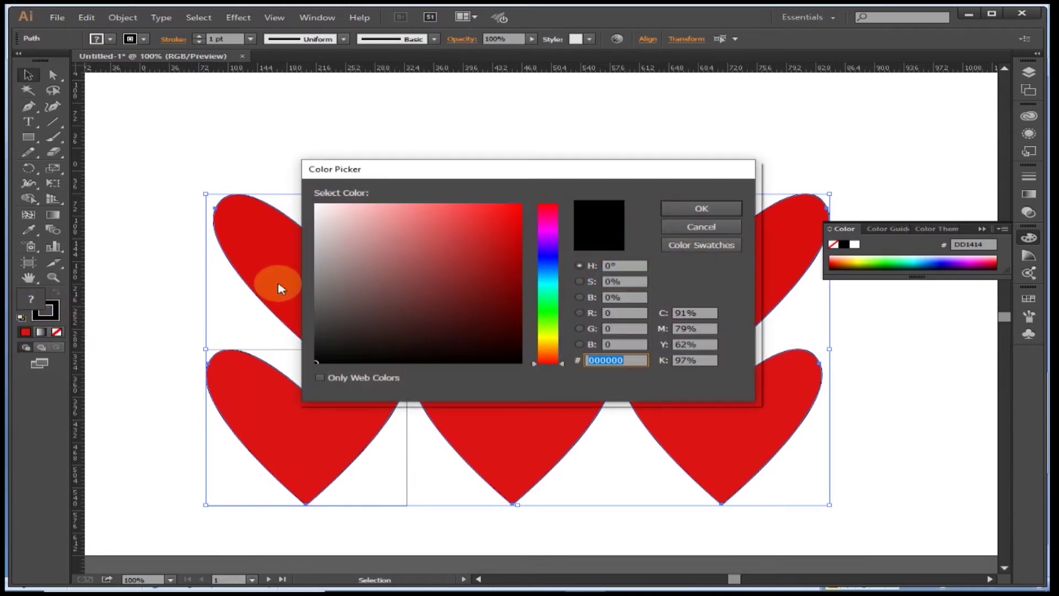
left_click(515, 223)
left_click(699, 209)
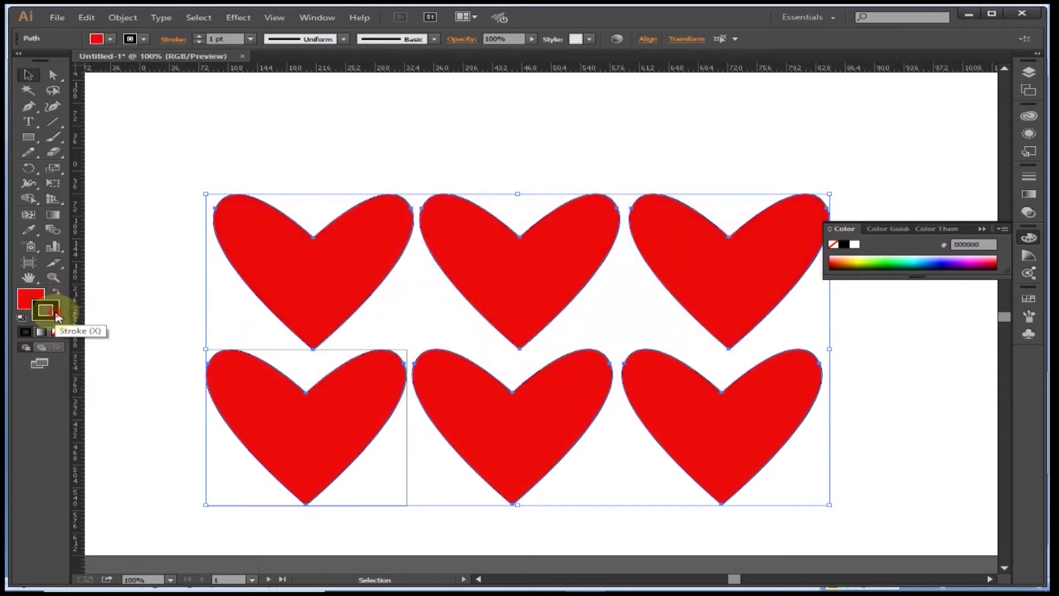
double_click(55, 313)
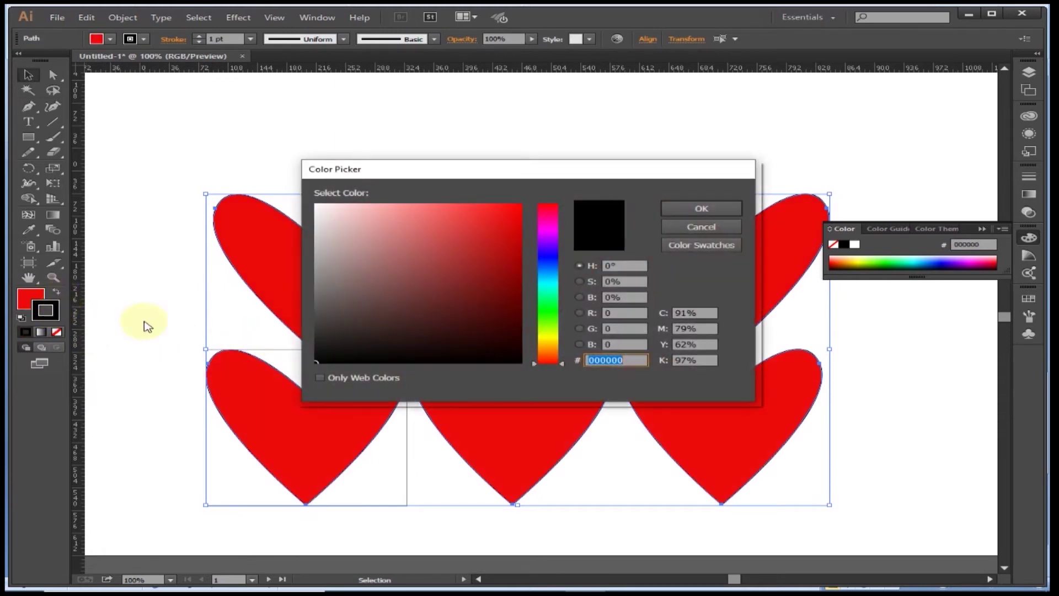
left_click(549, 262)
left_click(696, 209)
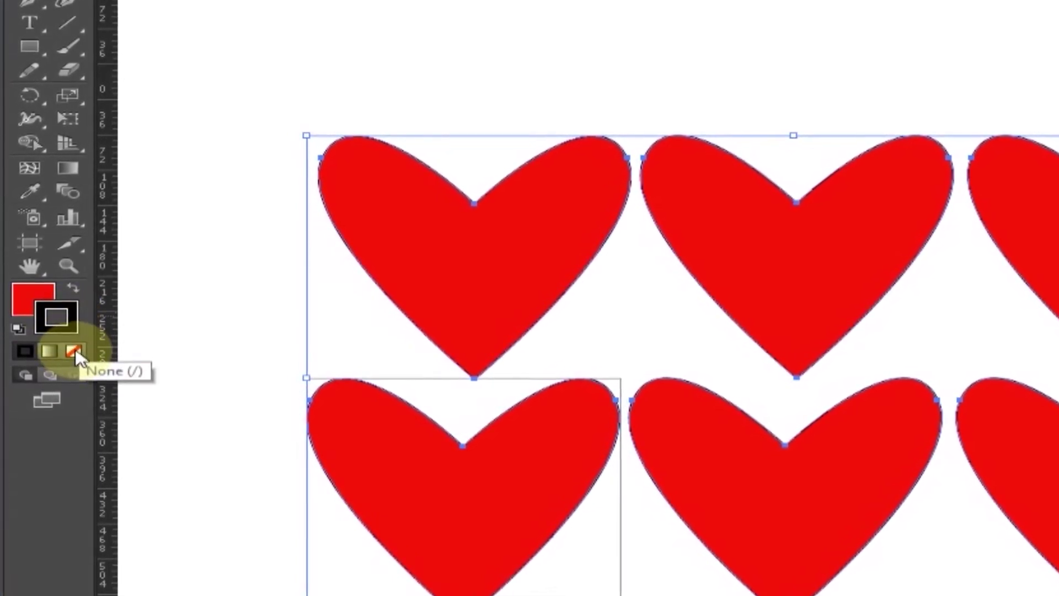
Set the hearts' outline colour to blue #0C22EA in the Color Picker
left_click(75, 290)
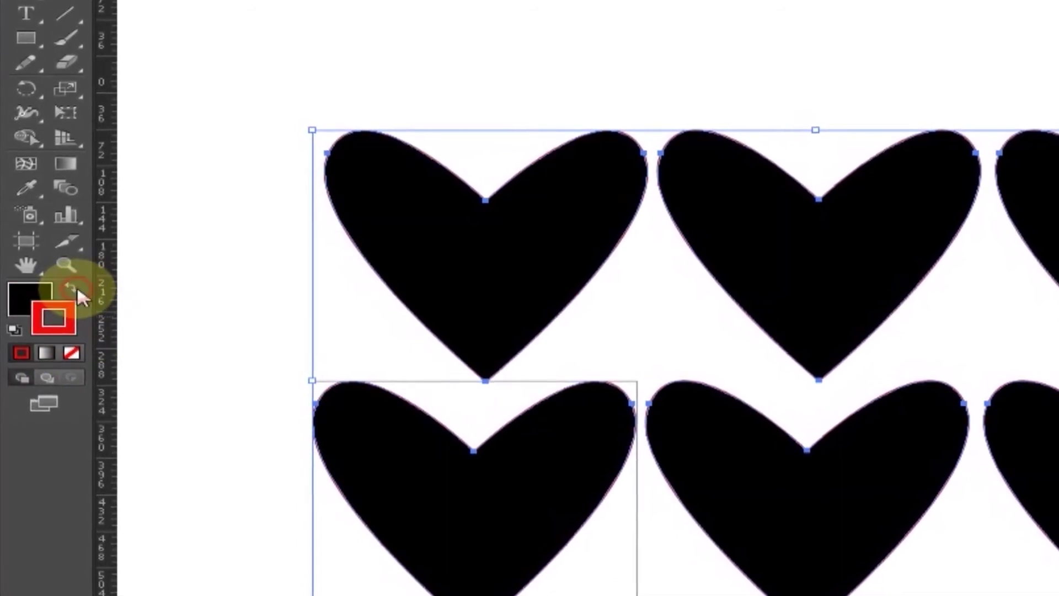
left_click(75, 289)
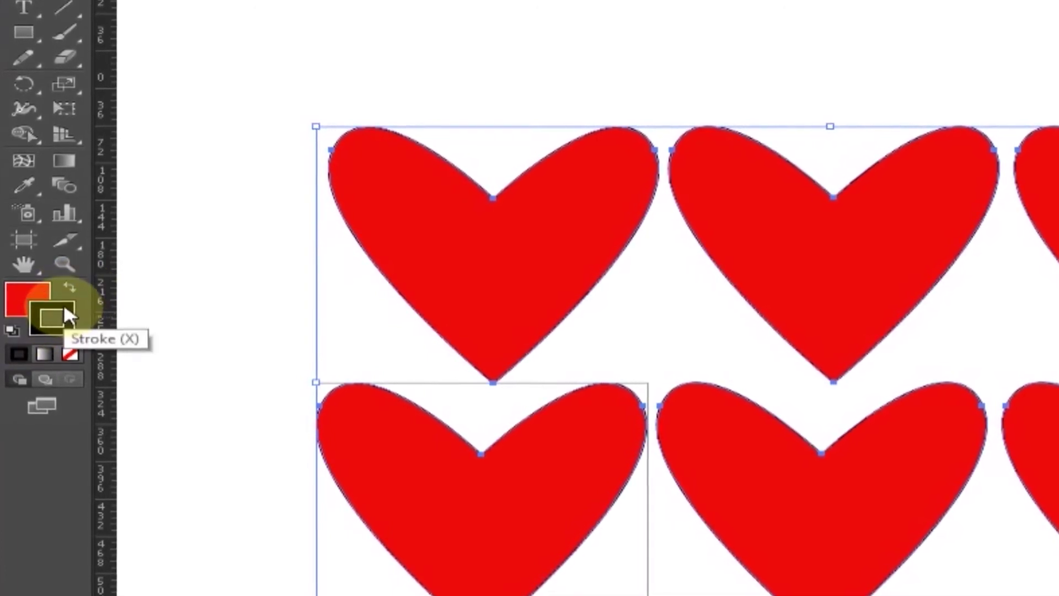
double_click(65, 310)
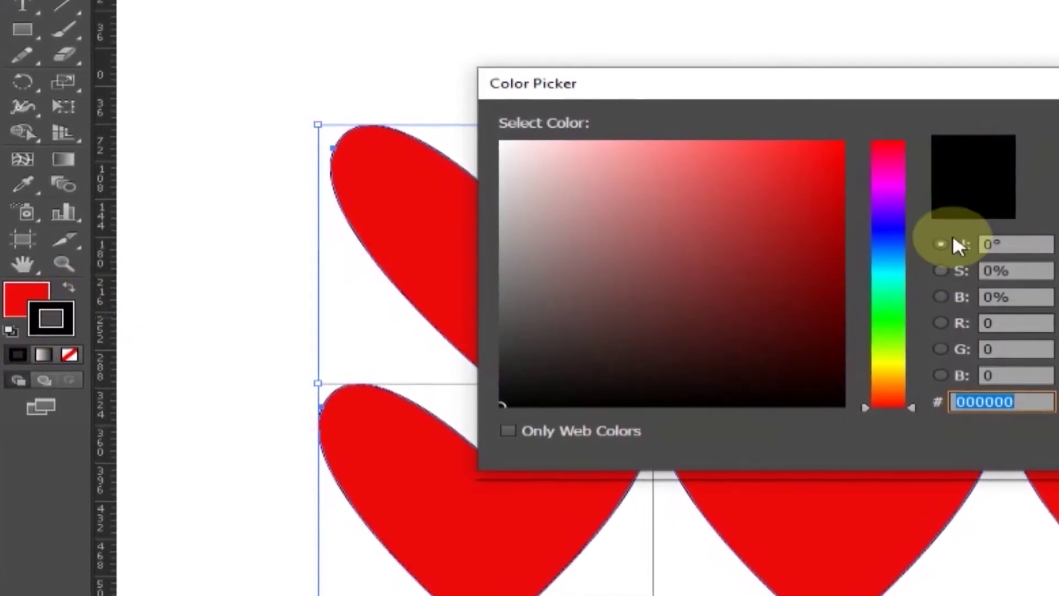
left_click(886, 233)
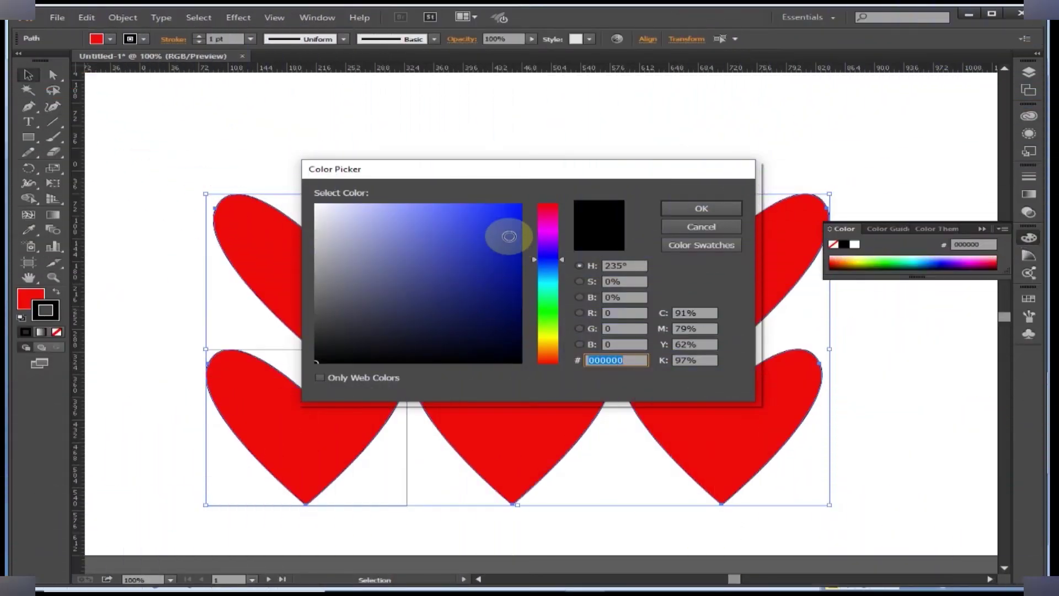
left_click_drag(509, 236, 512, 216)
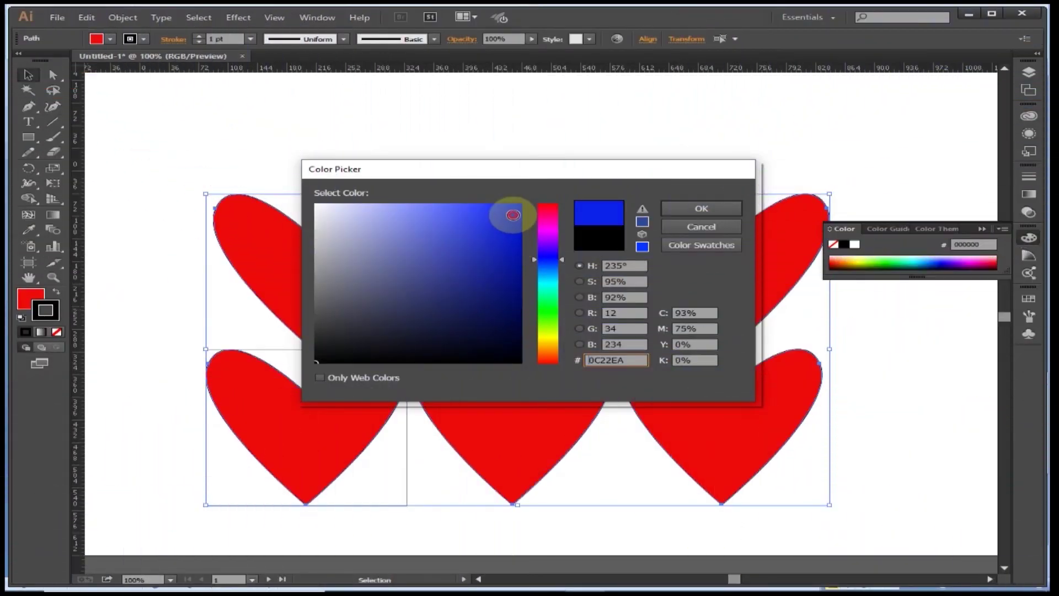
left_click(702, 213)
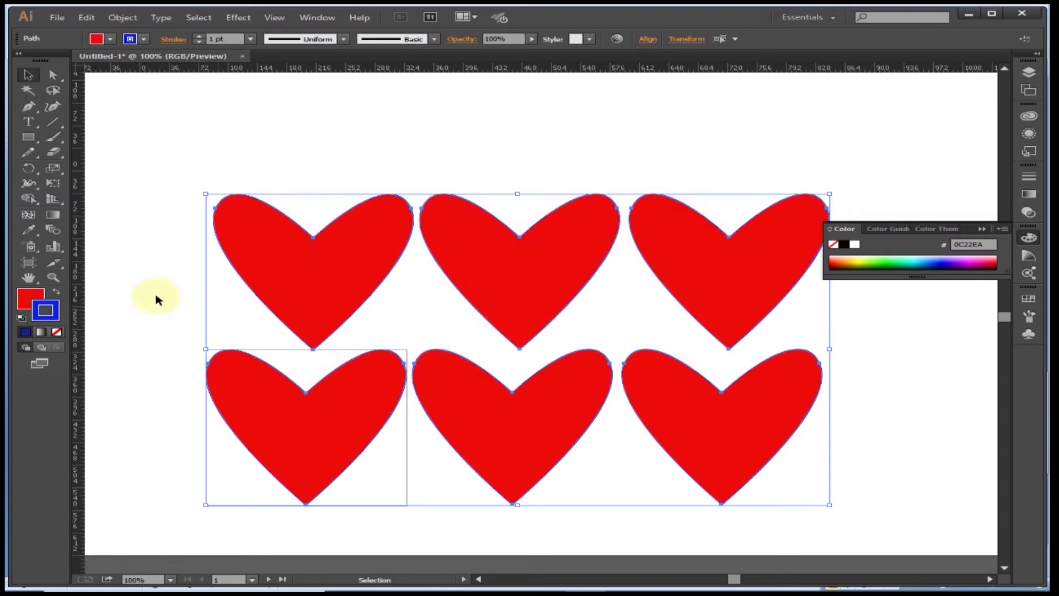
Toggle Swap Fill and Stroke repeatedly to compare the red and blue combinations
left_click(58, 292)
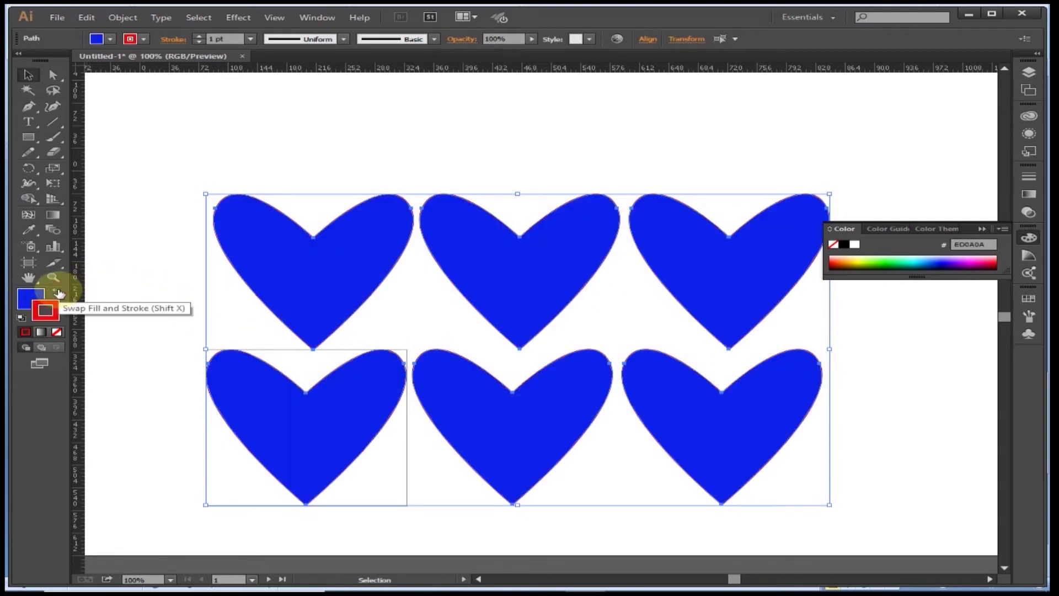
left_click(58, 293)
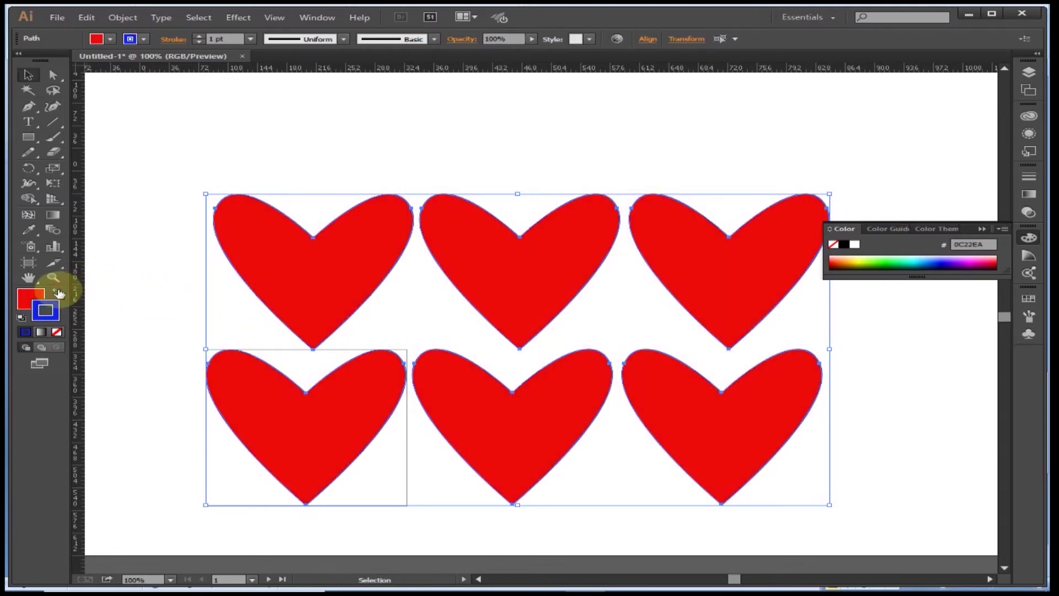
left_click(58, 293)
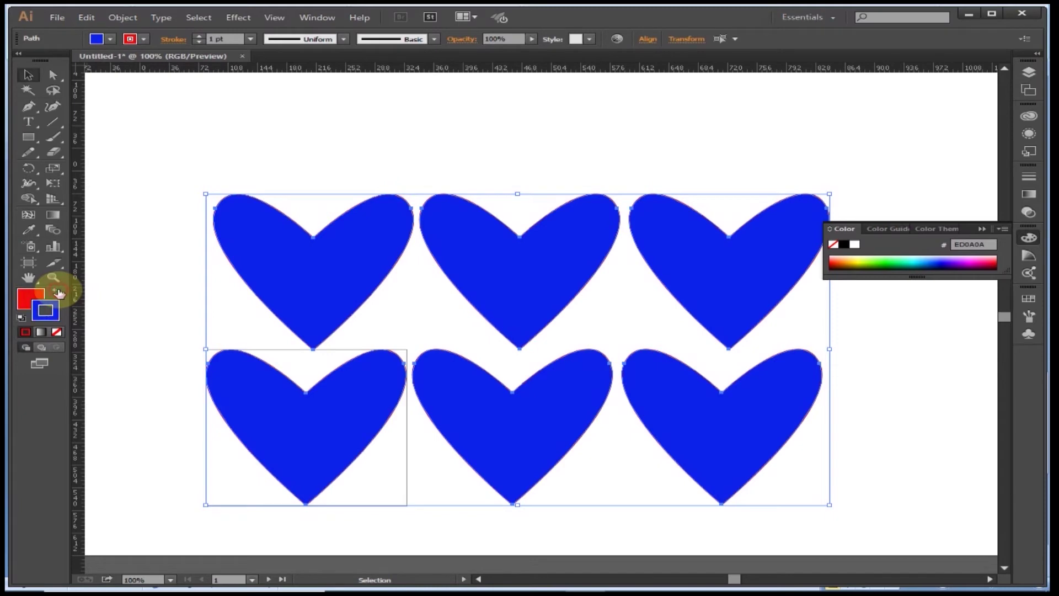
left_click(58, 292)
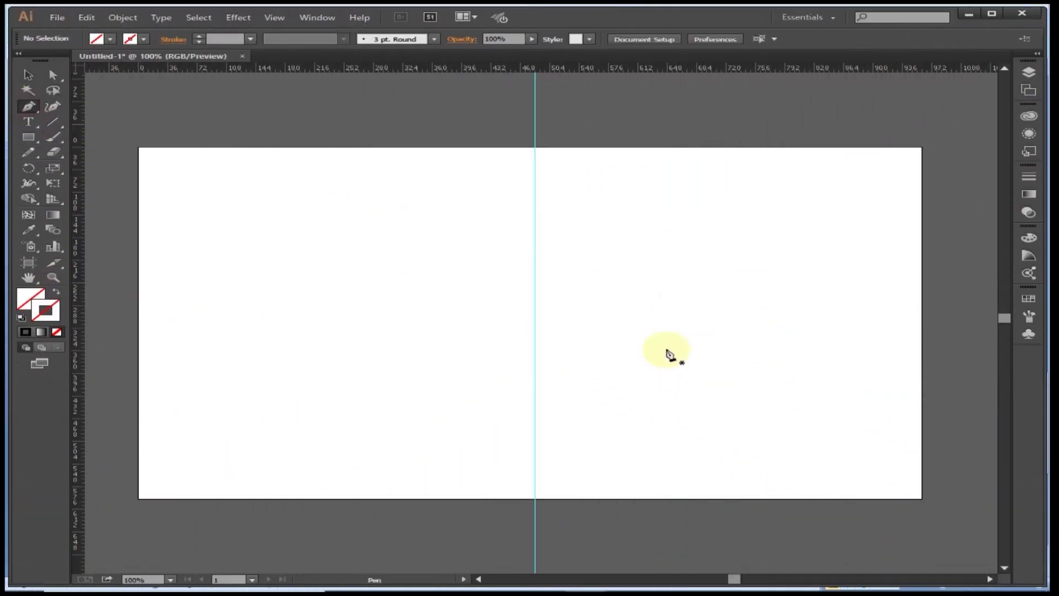
Pen-draw the heart's left-lobe curve from the guide and give it default white/black colours
left_click(534, 228)
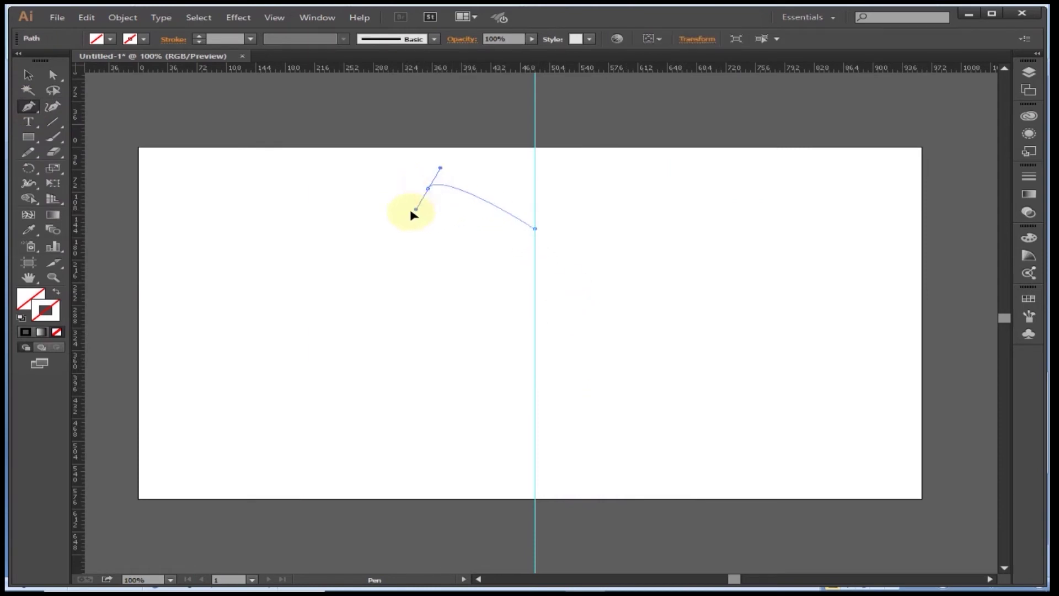
left_click_drag(382, 242, 382, 242)
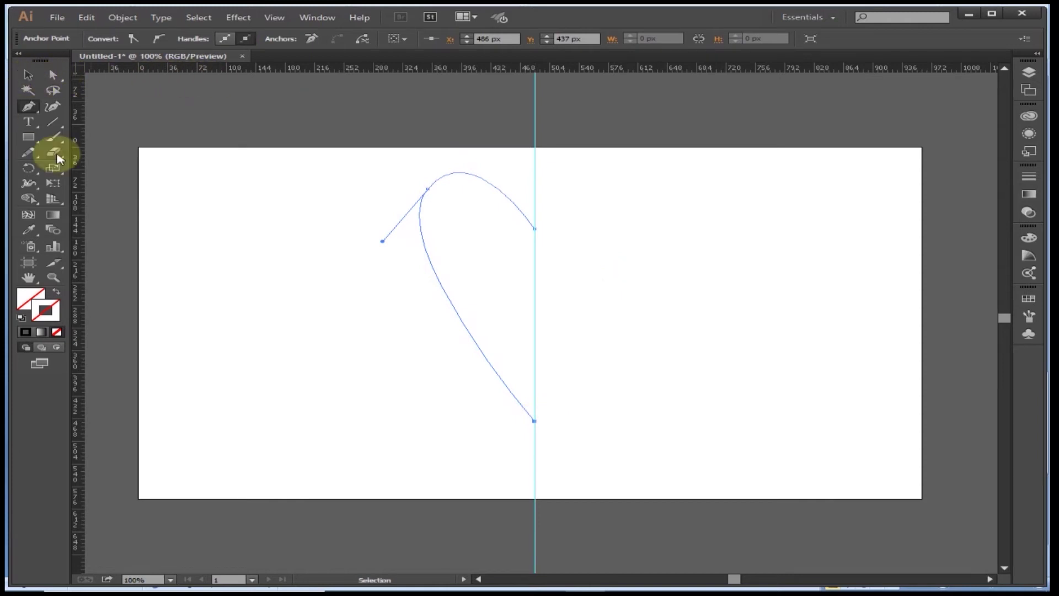
left_click(22, 319)
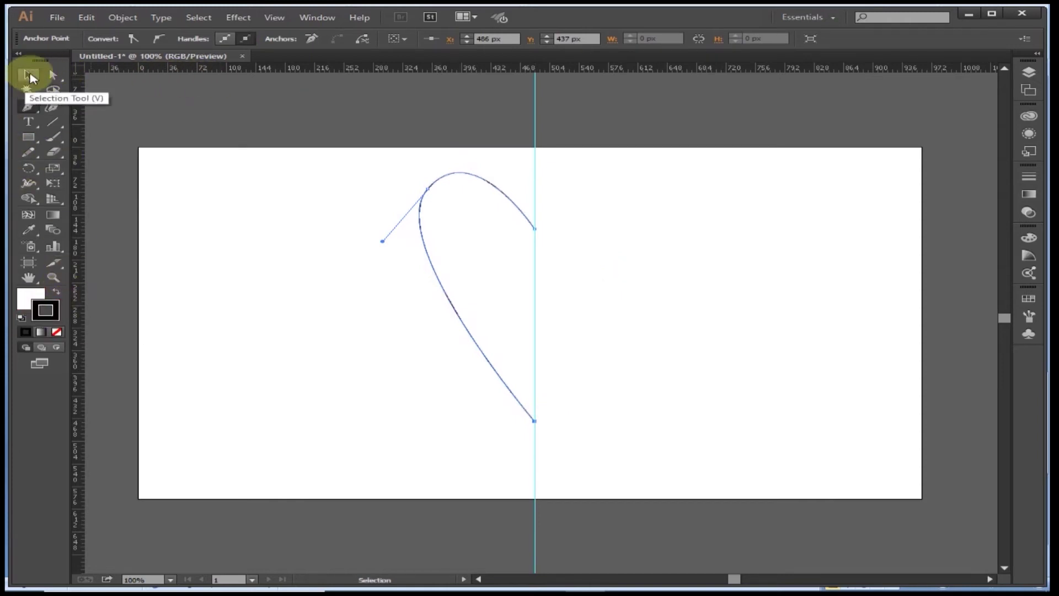
left_click(30, 76)
Make a vertically reflected copy of the half curve, then undo the misplaced copy
right_click(473, 262)
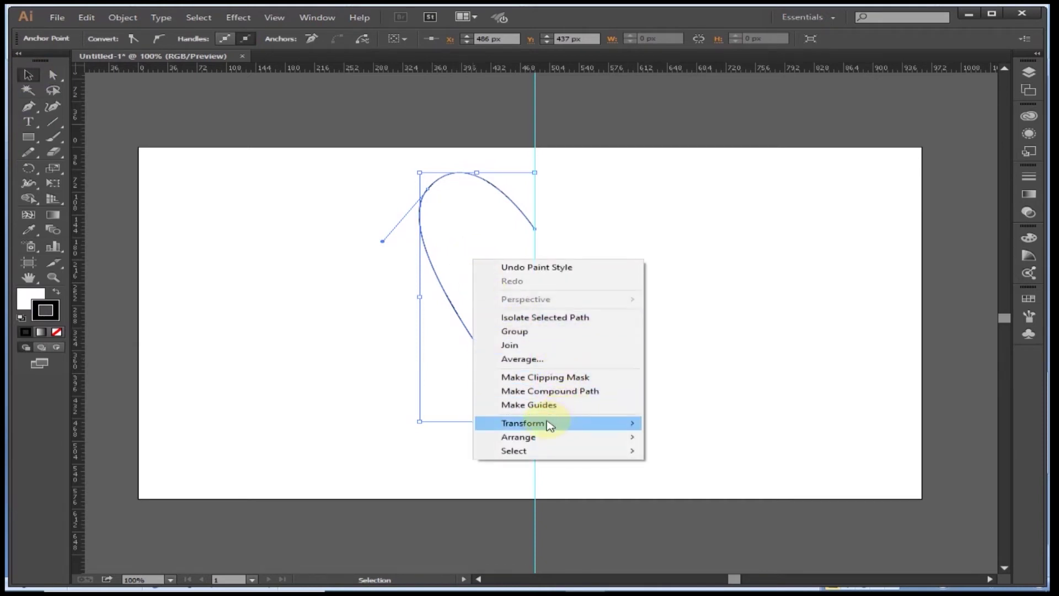
mouse_move(523, 422)
left_click(701, 470)
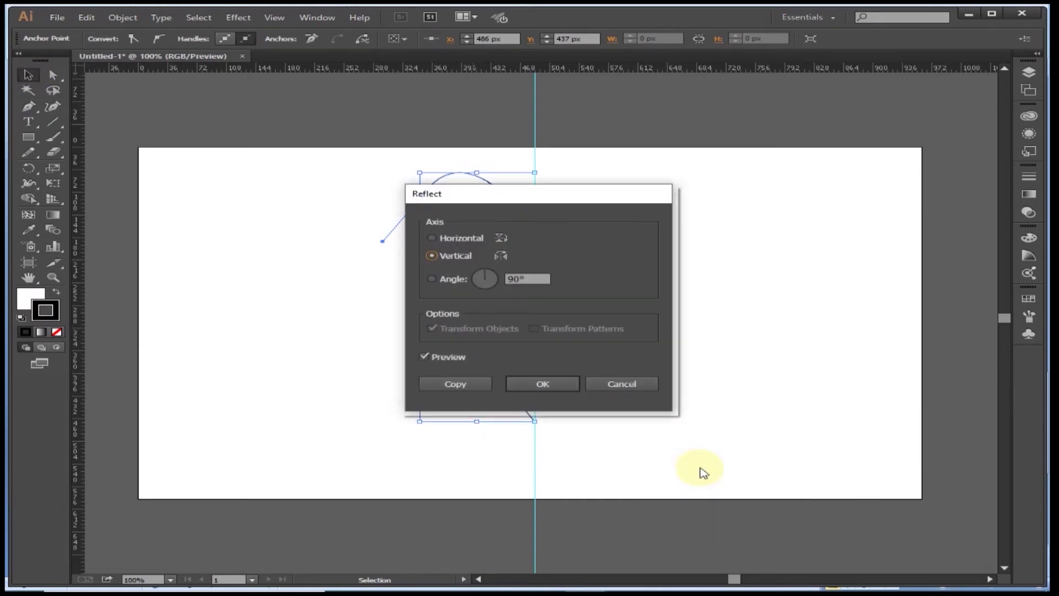
left_click(455, 388)
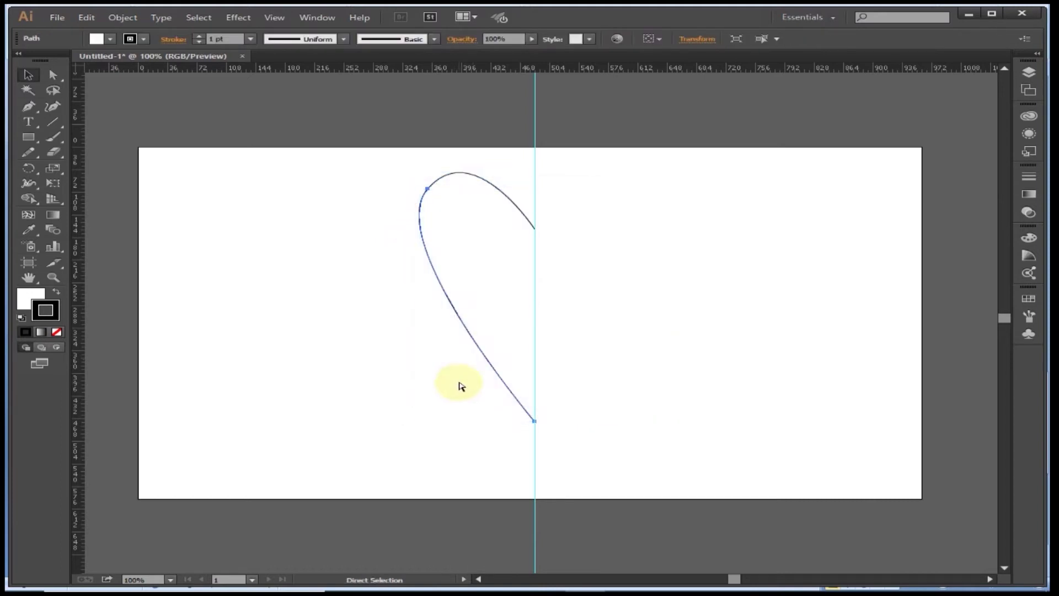
left_click_drag(493, 307, 628, 317)
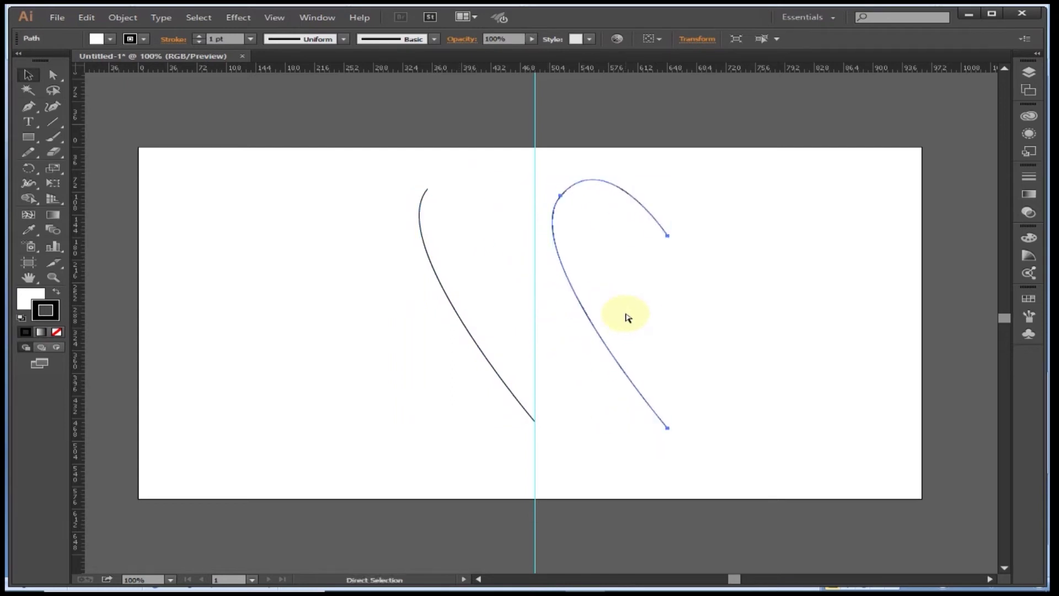
key("ctrl+z")
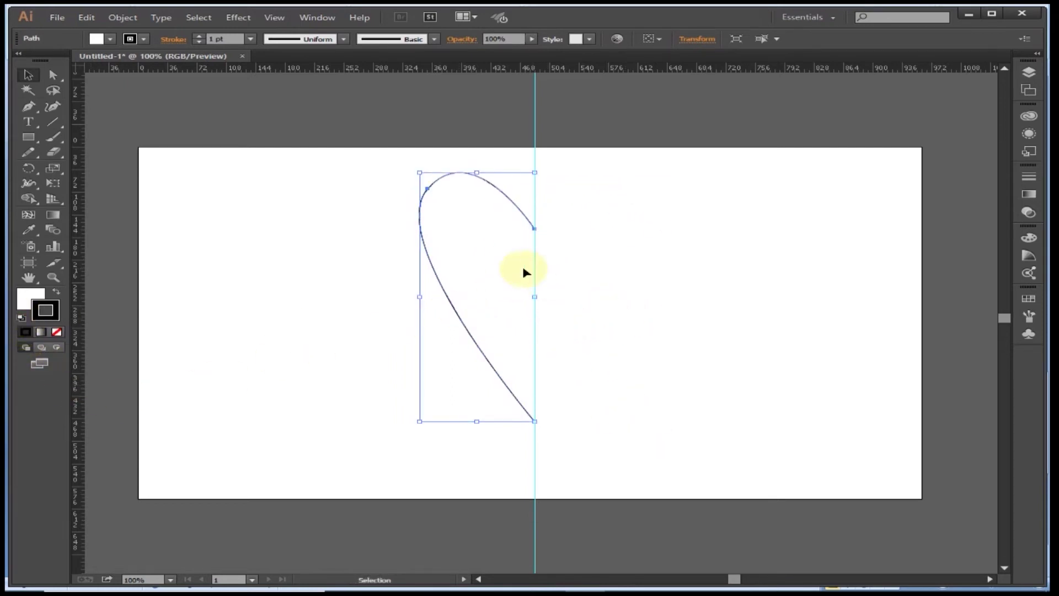
Reflect a vertical copy again and slide it right so both halves meet at the guide
right_click(487, 266)
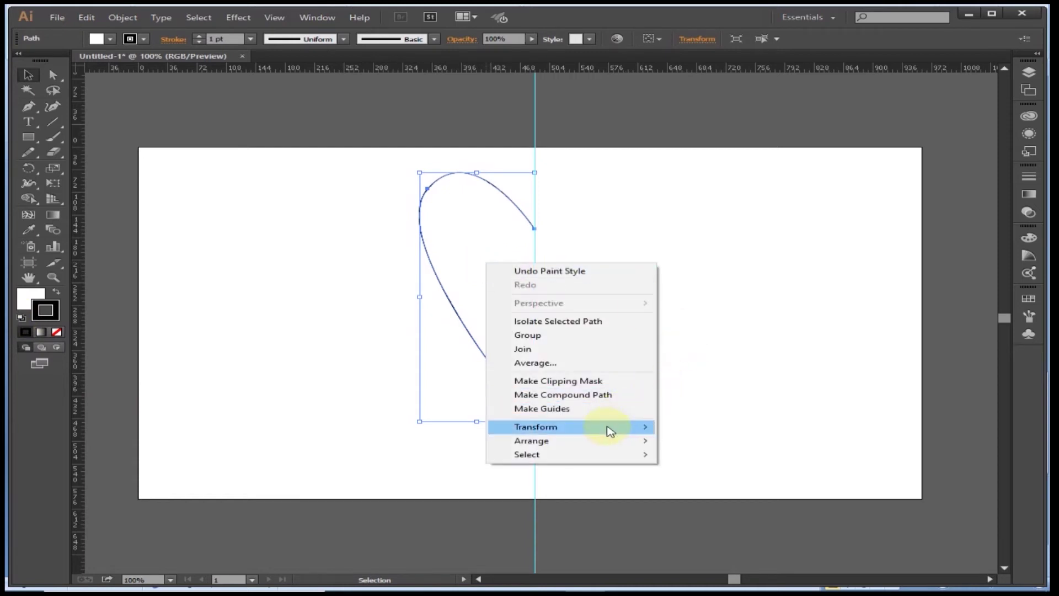
mouse_move(571, 426)
left_click(718, 473)
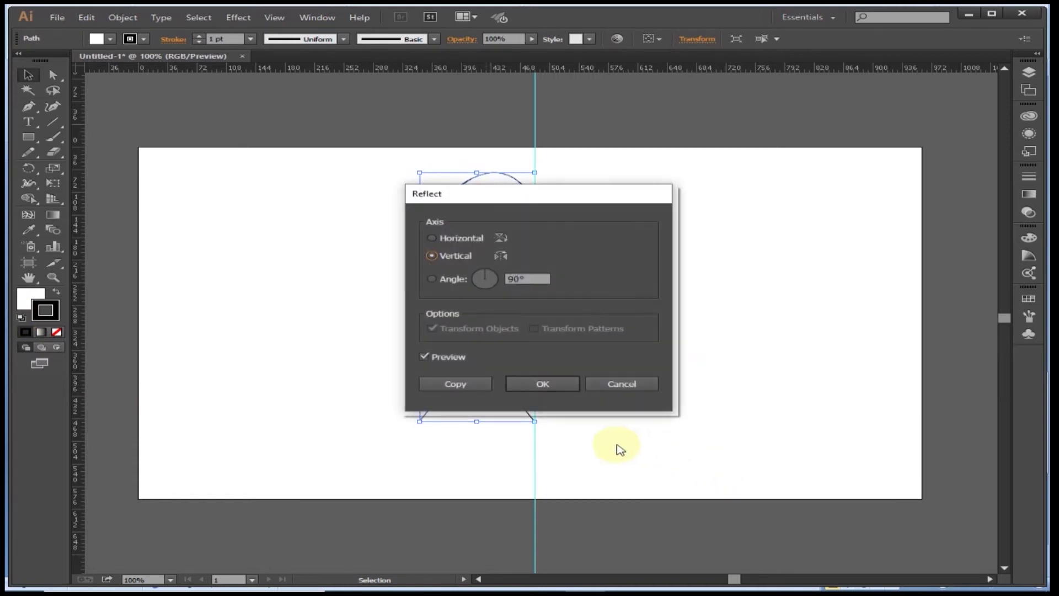
left_click(462, 383)
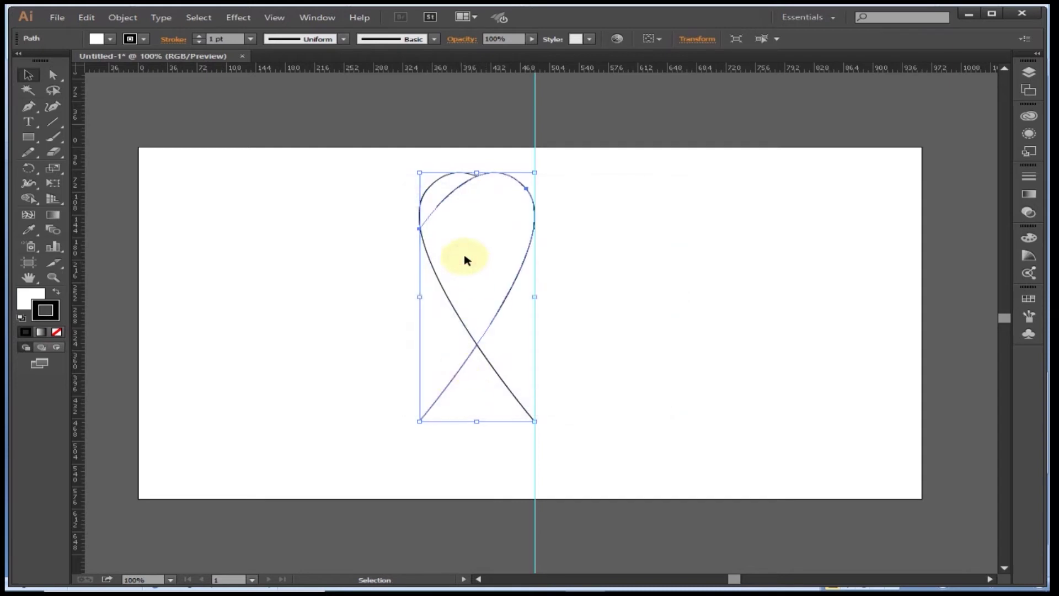
left_click_drag(467, 259, 580, 258)
left_click(694, 321)
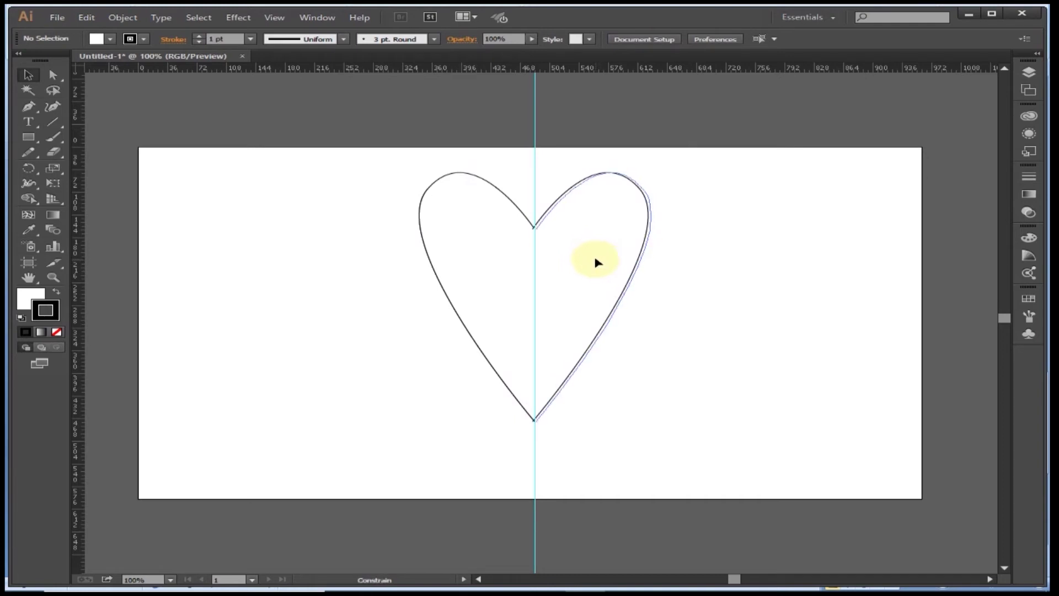
left_click(618, 268, "shift")
left_click(719, 317)
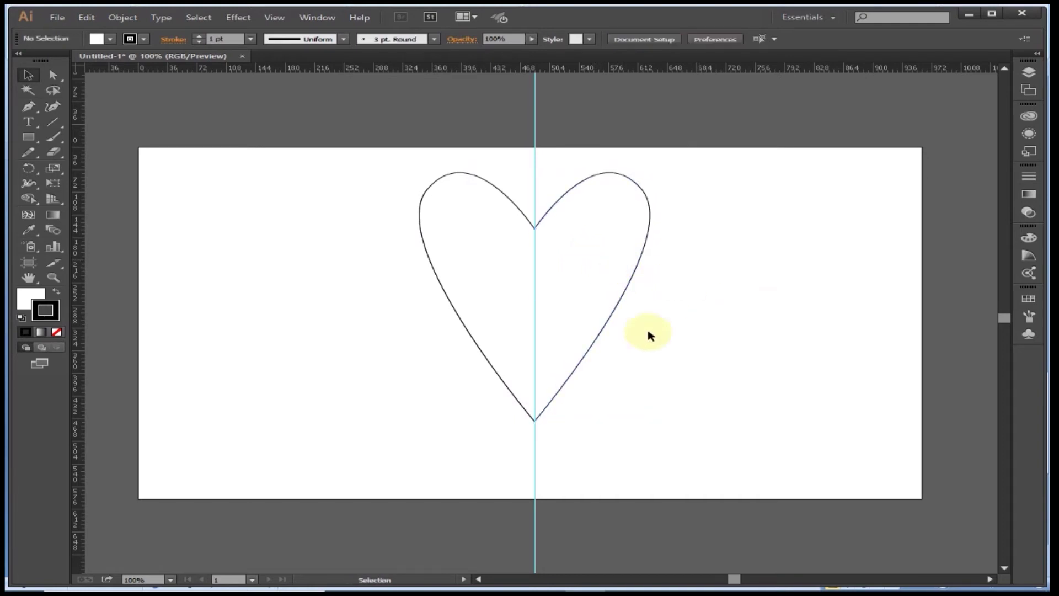
Unlock the guides, undo a stray move, and drag the vertical guide to the artboard's left edge
right_click(536, 330)
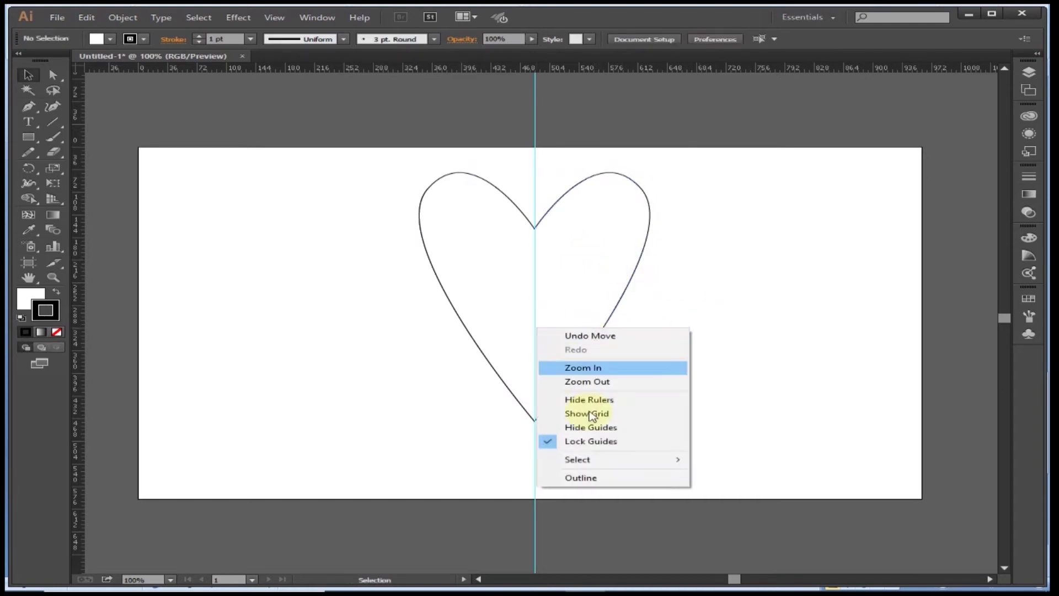
left_click(606, 442)
left_click_drag(538, 330, 200, 327)
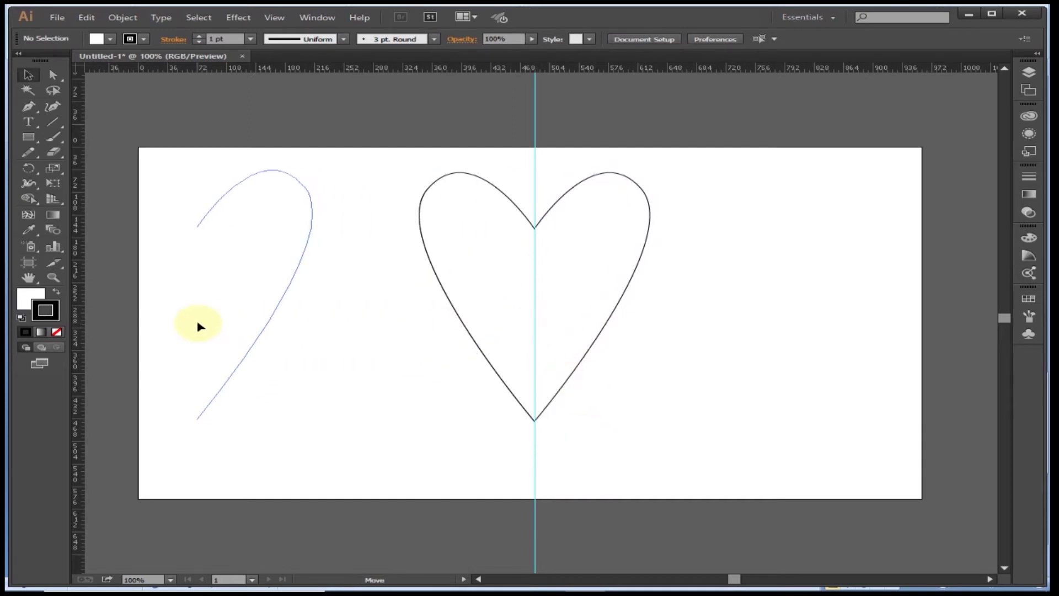
key("a")
key("ctrl+z")
key("v")
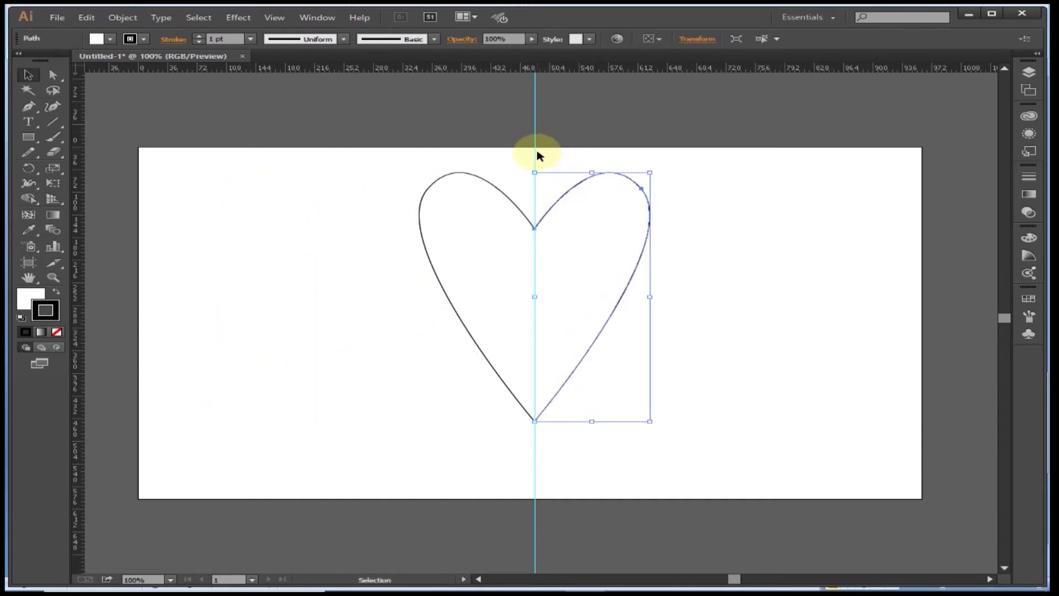
left_click_drag(536, 154, 118, 197)
left_click(775, 316)
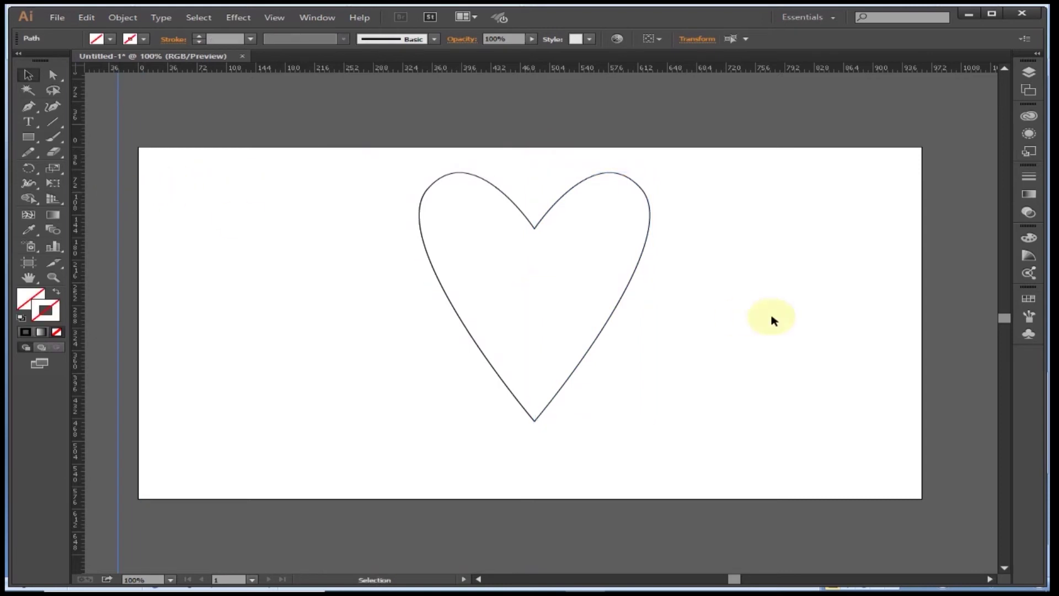
Zoom in on the heart's notch to 600%
key("z")
left_click(538, 225)
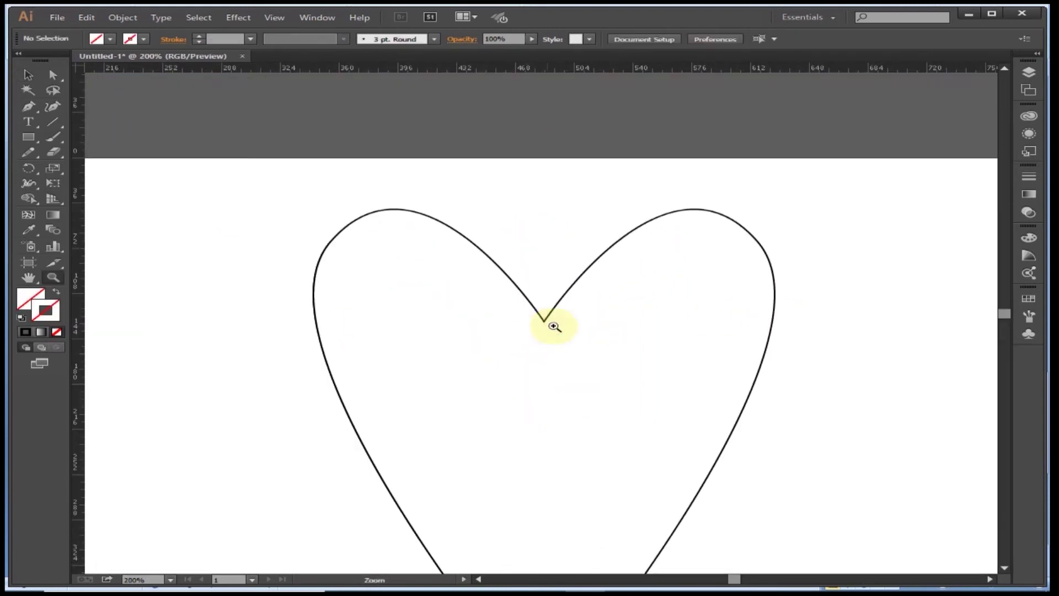
left_click(554, 326)
left_click(531, 320)
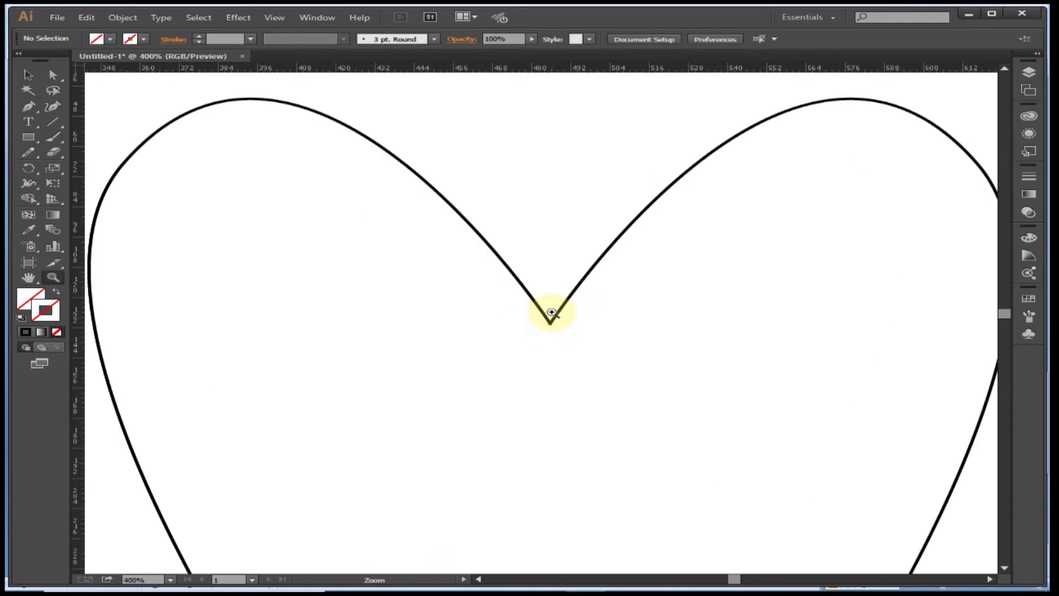
left_click(553, 322)
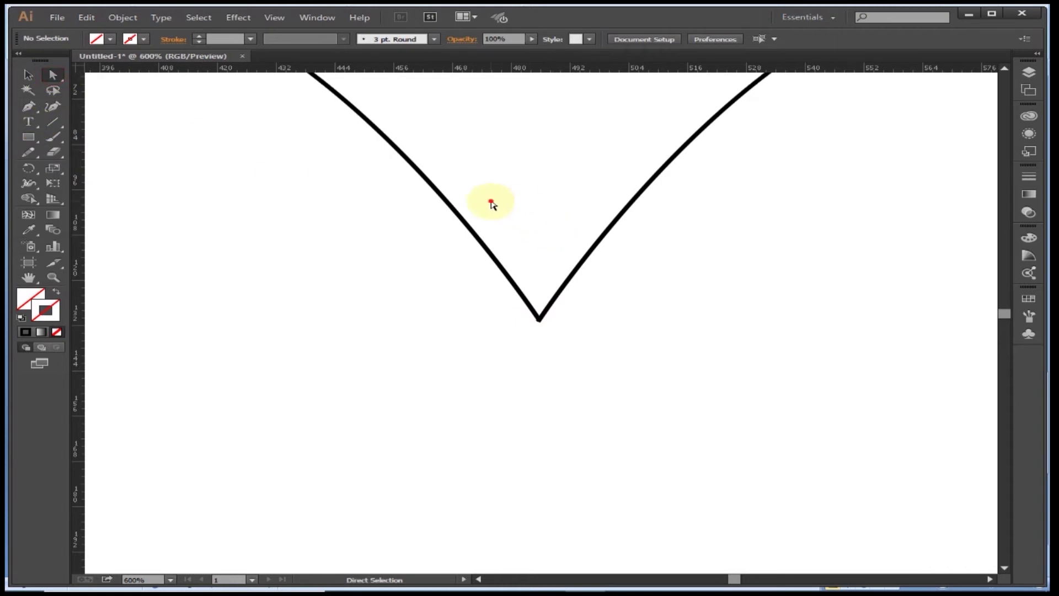
Average the two endpoints at the heart's notch on both axes and join them
left_click_drag(491, 202, 634, 390)
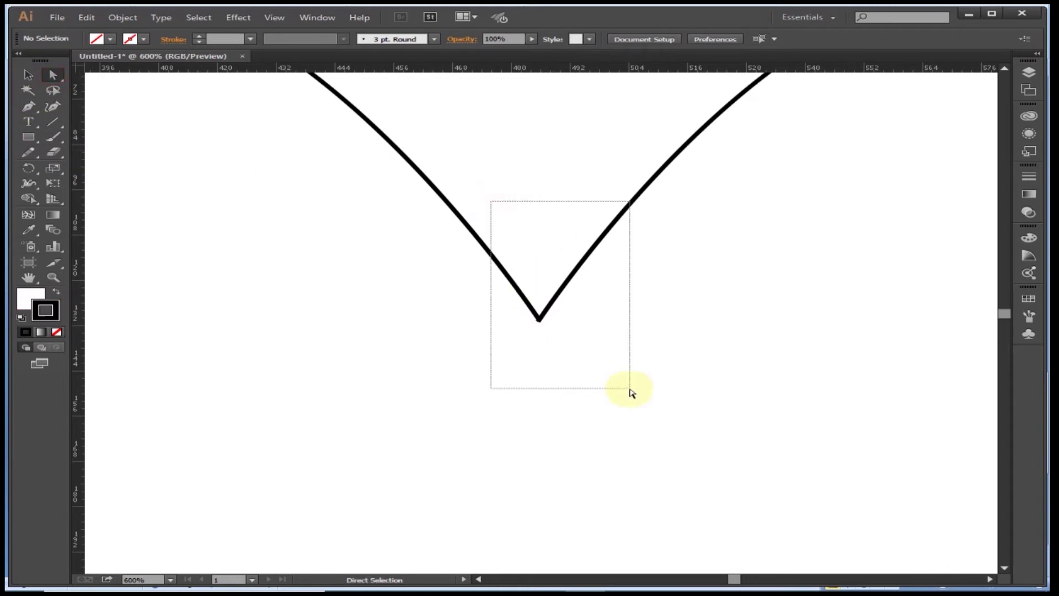
right_click(559, 318)
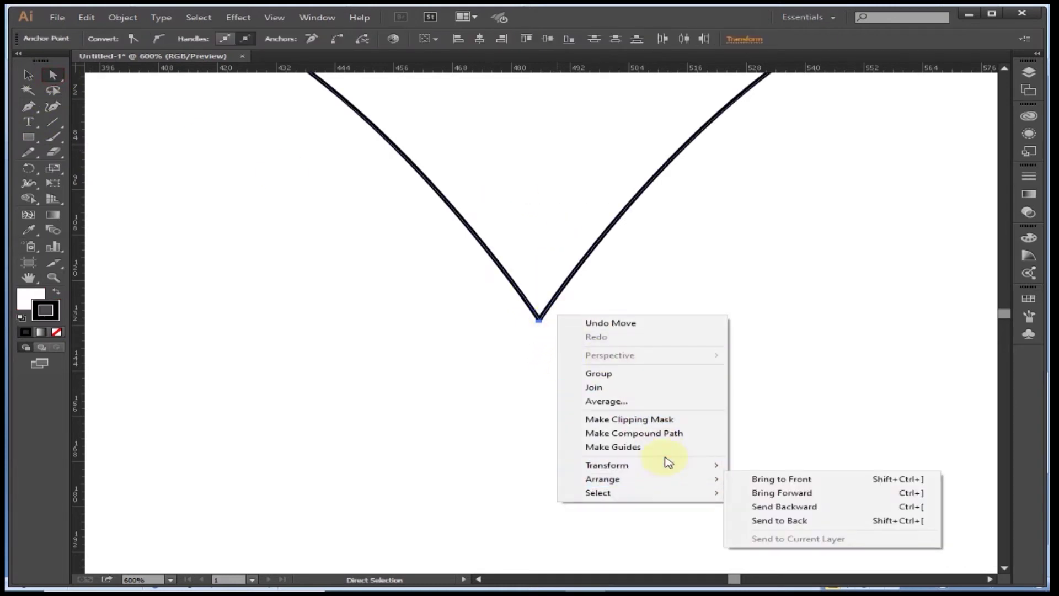
left_click(609, 402)
left_click(513, 343)
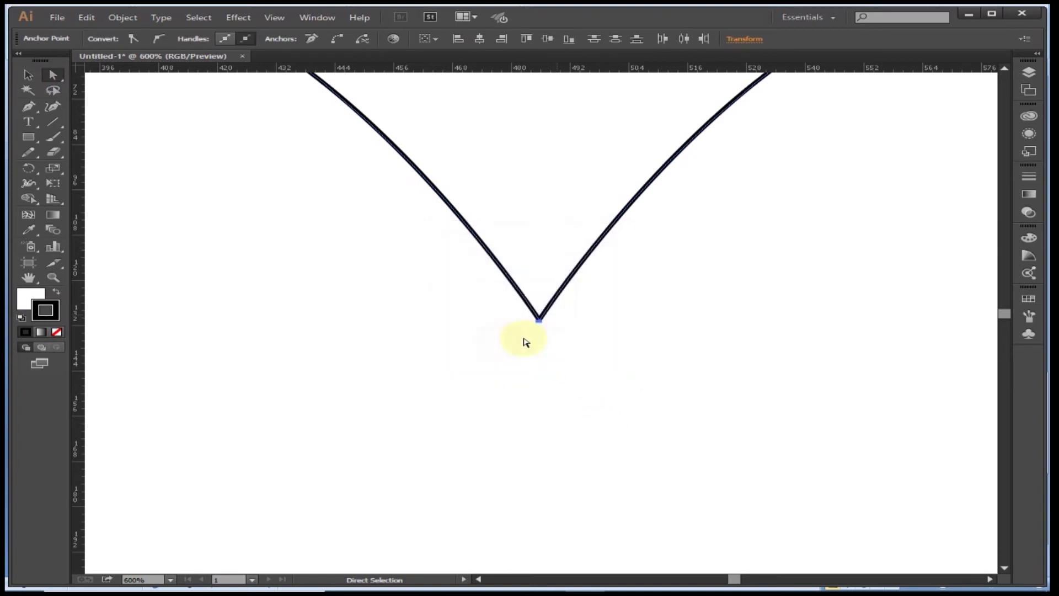
right_click(557, 317)
left_click(613, 389)
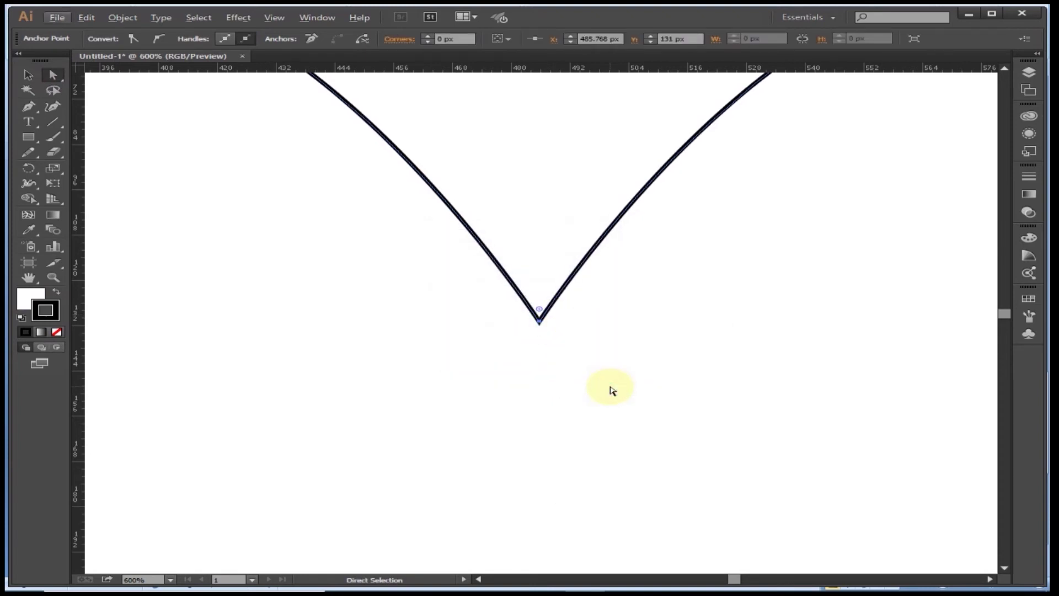
Bring the V tip back into view, re-average its anchors, and retry Join, dismissing the warning
left_click_drag(568, 475, 565, 22)
left_click_drag(579, 395, 568, 182)
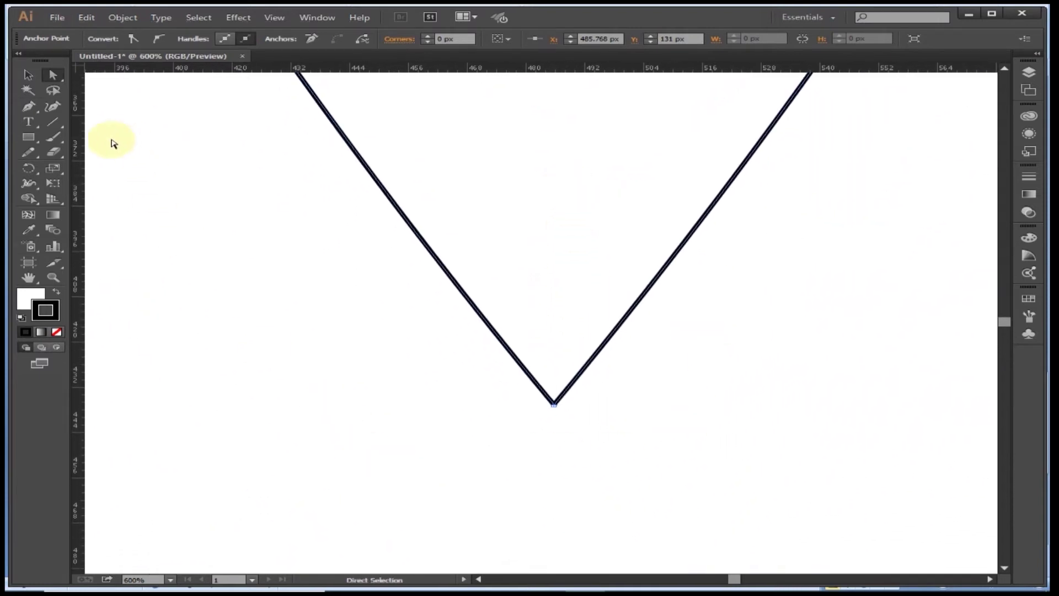
left_click(208, 230)
mouse_move(405, 318)
left_mouse_down()
mouse_move(663, 430)
mouse_move(670, 447)
left_mouse_up()
right_click(566, 403)
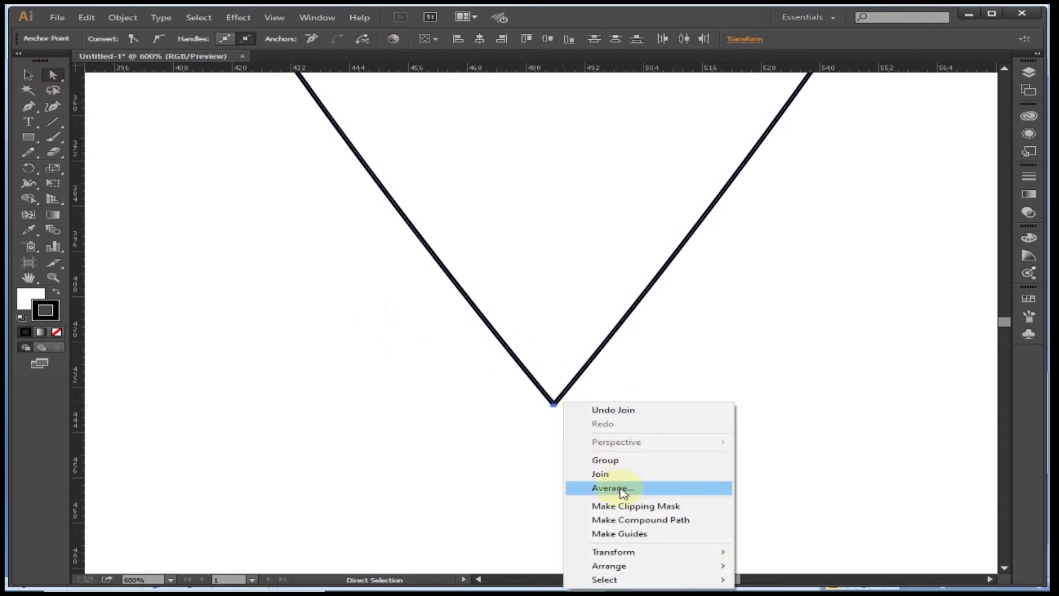
left_click(624, 489)
left_click(484, 338)
right_click(520, 403)
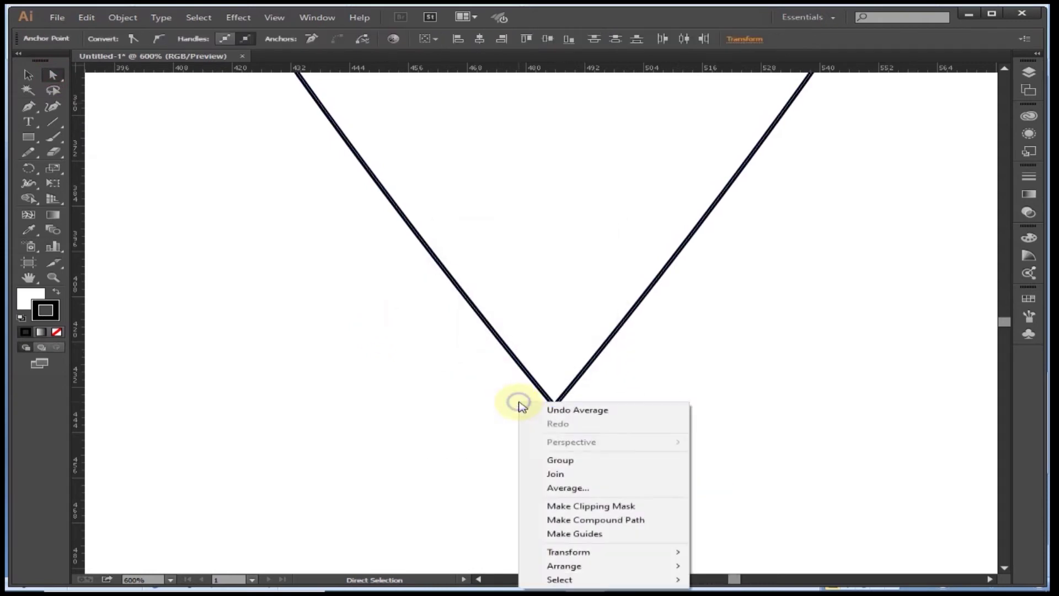
left_click(575, 474)
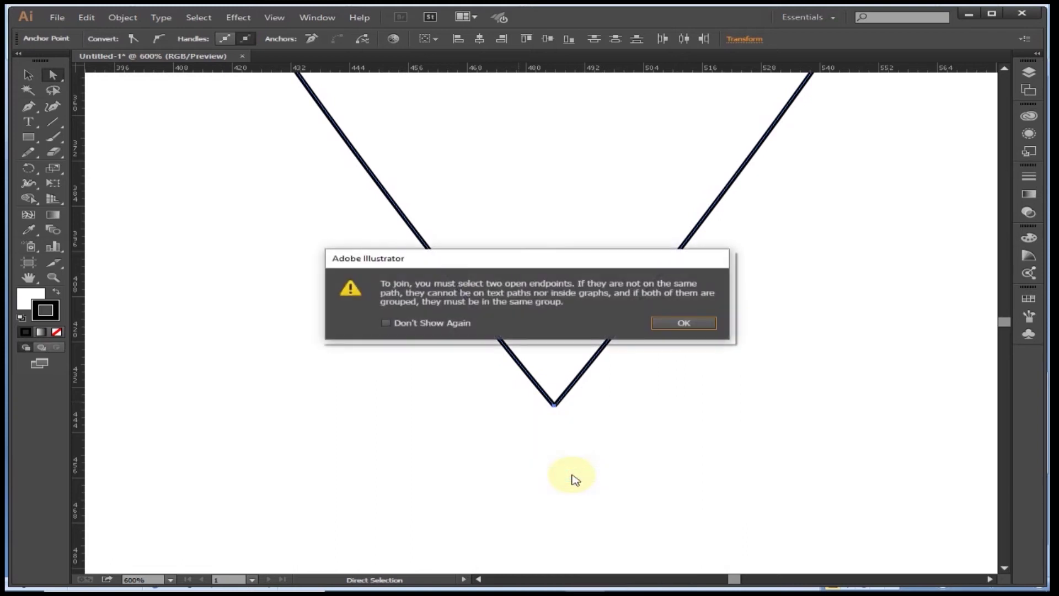
left_click(703, 327)
Retry joining the V-tip endpoints twice, dismissing each two-open-endpoints warning, then deselect
right_click(578, 408)
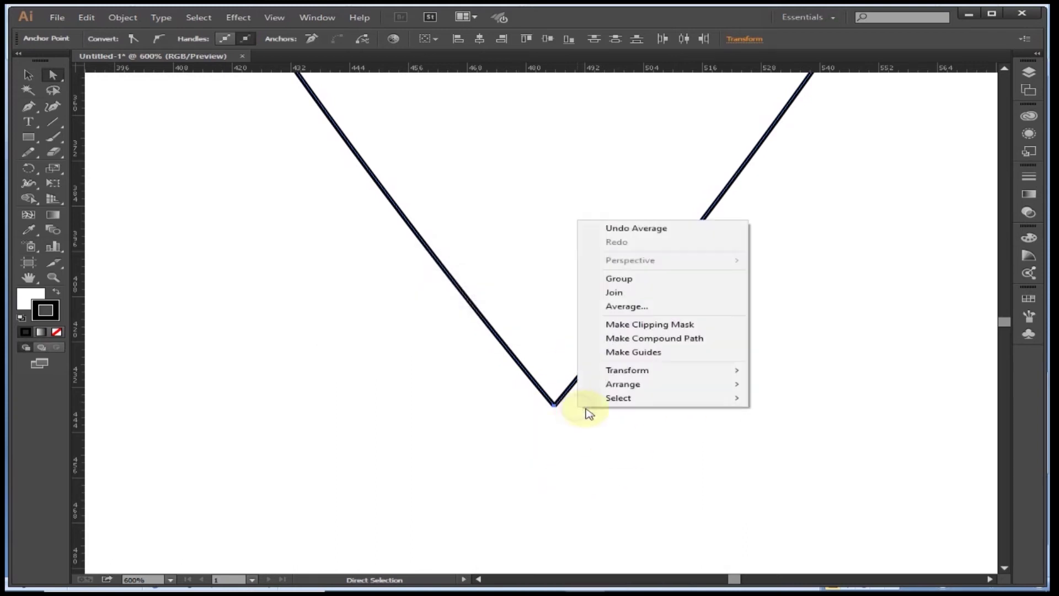
left_click(619, 296)
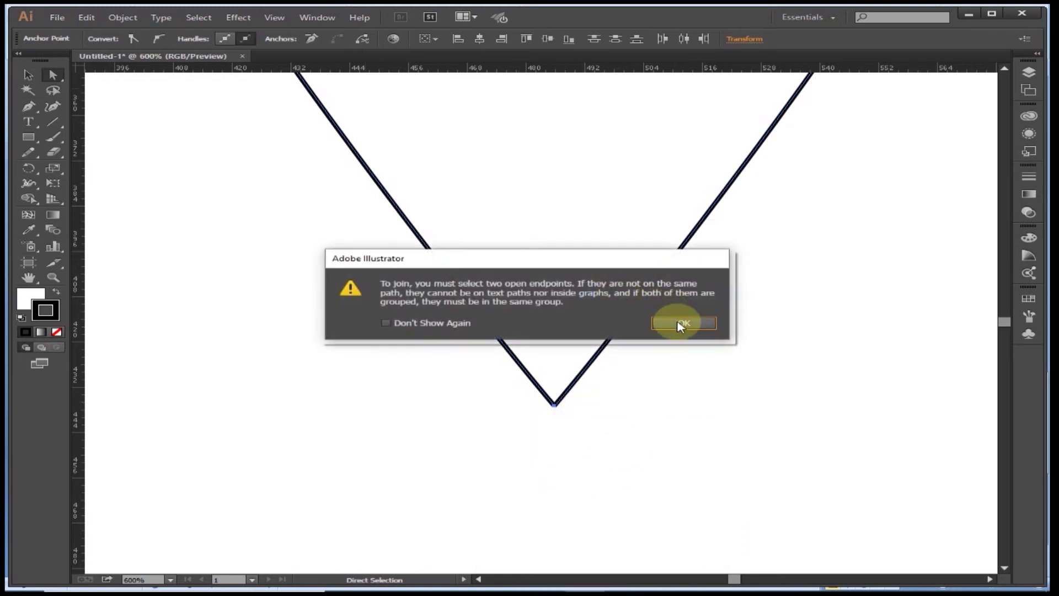
left_click(683, 324)
left_click(160, 224)
left_click_drag(423, 332, 659, 479)
right_click(588, 433)
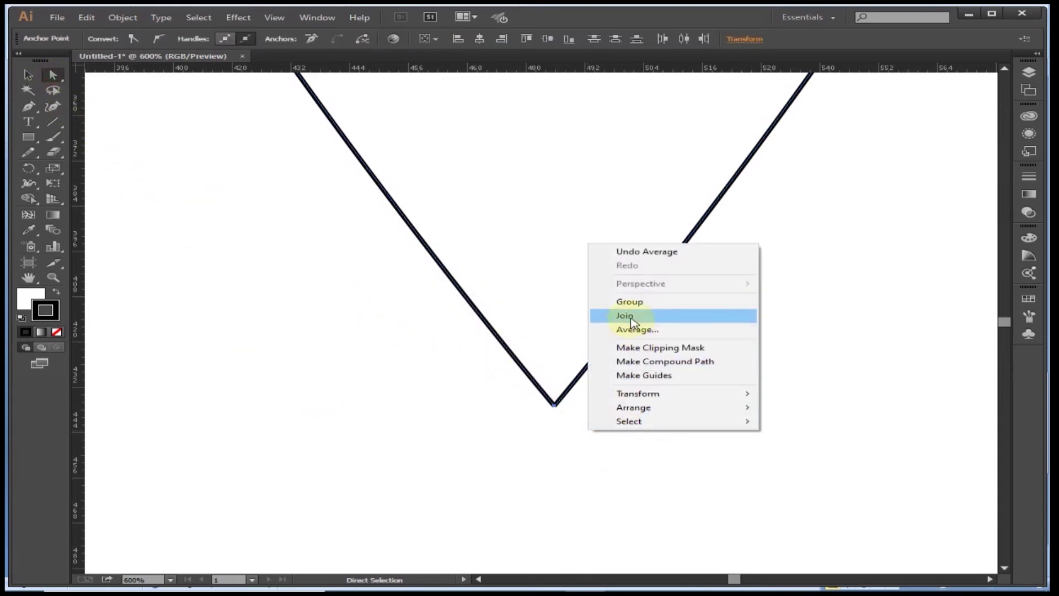
left_click(625, 310)
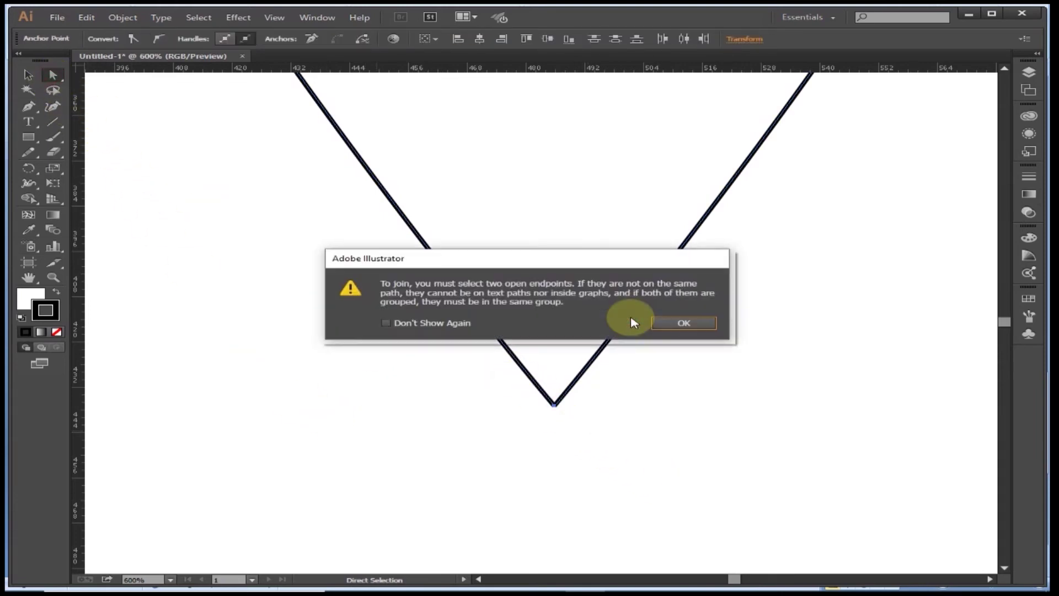
left_click(684, 324)
left_click(721, 422)
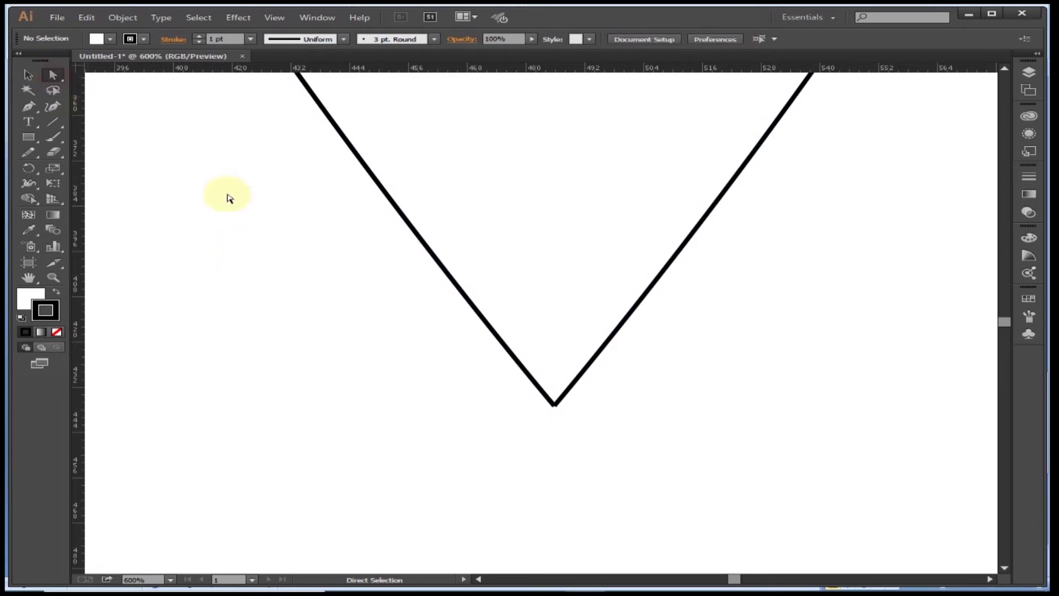
Average the V-tip anchors onto one spot and attempt to join them
mouse_move(533, 379)
left_mouse_down()
mouse_move(492, 404)
mouse_move(493, 440)
left_mouse_up()
right_click(561, 407)
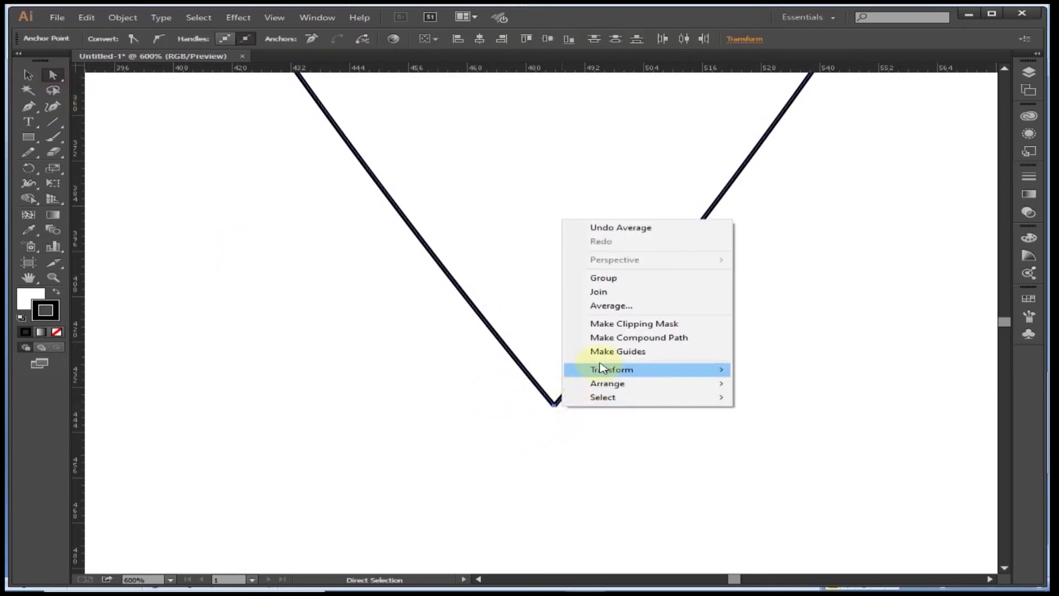
left_click(606, 305)
left_click(488, 339)
right_click(548, 374)
left_click(584, 447)
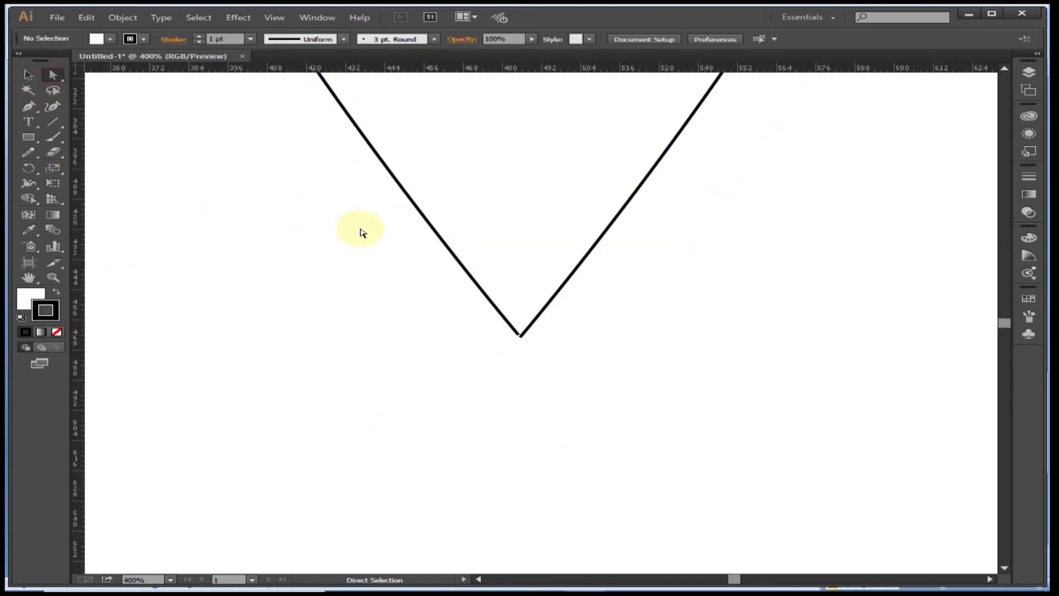
Re-average the V-tip anchors, retry Join, dismiss the warning, and deselect
left_click_drag(371, 234, 662, 408)
right_click(571, 330)
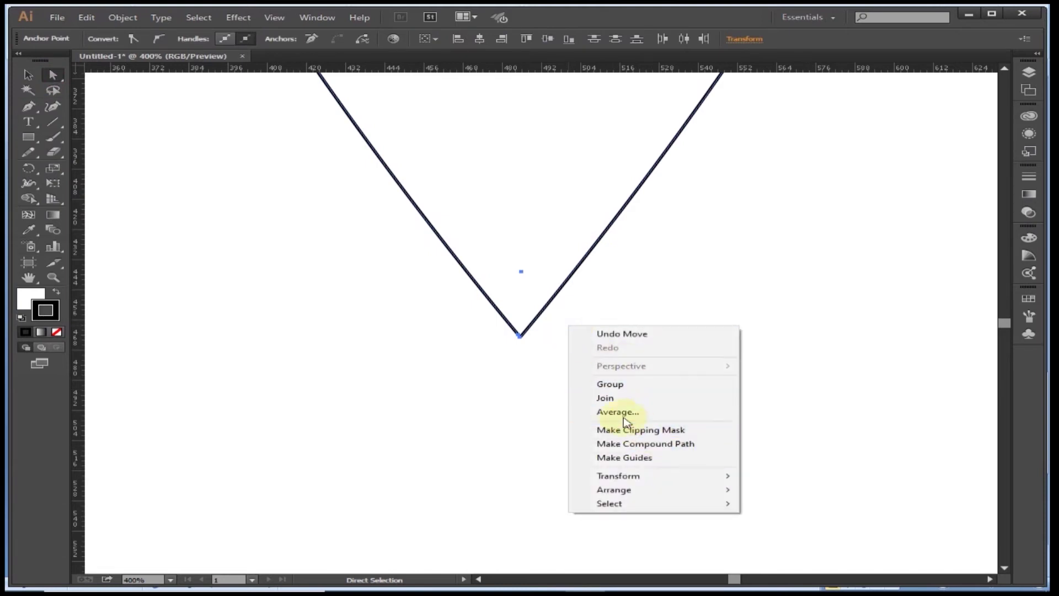
left_click(614, 411)
left_click(468, 344)
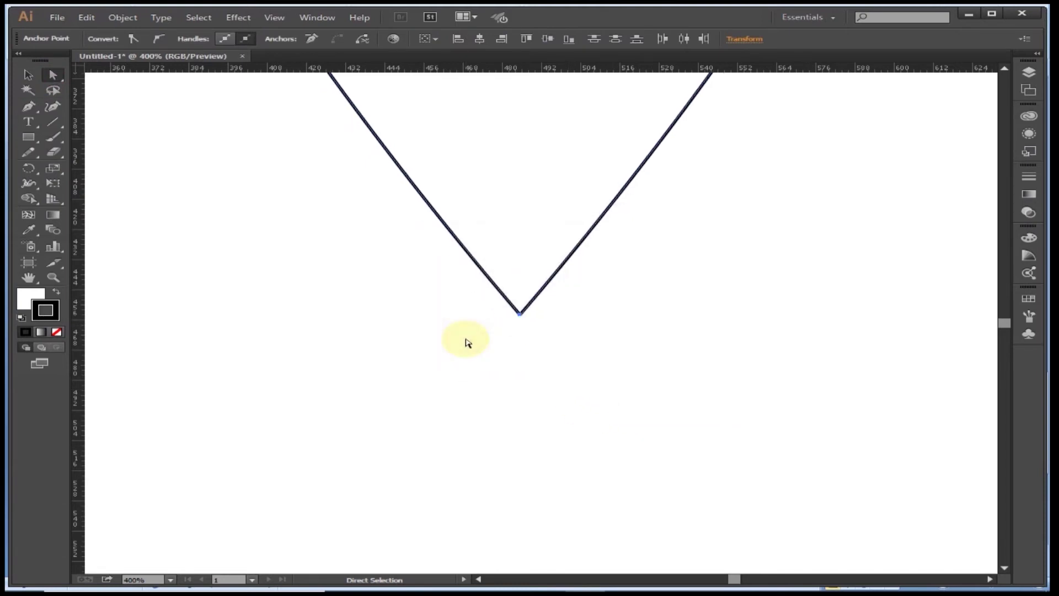
right_click(519, 309)
left_click(579, 388)
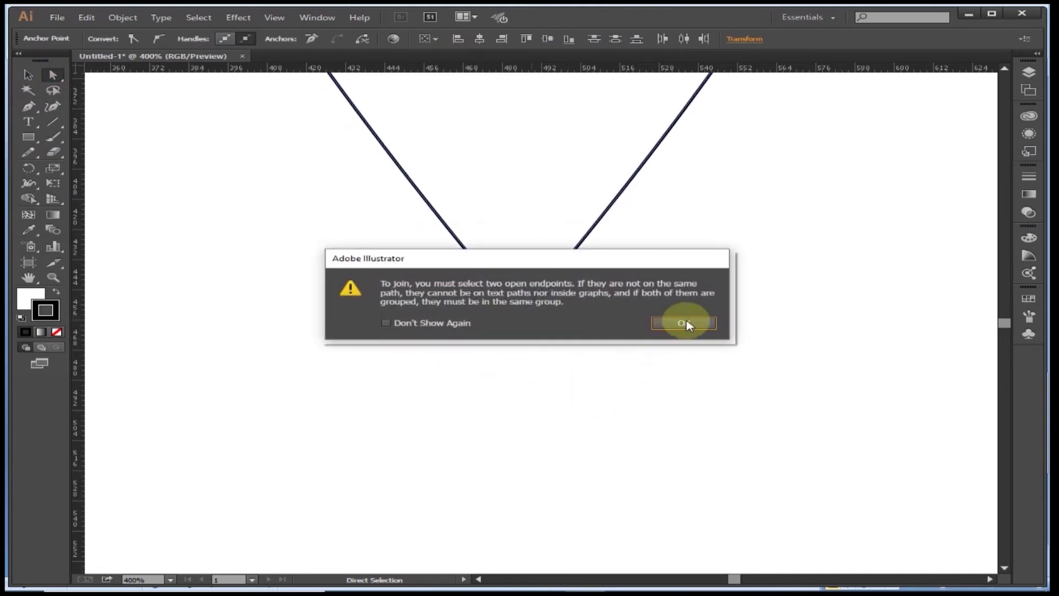
left_click(686, 324)
left_click(764, 362)
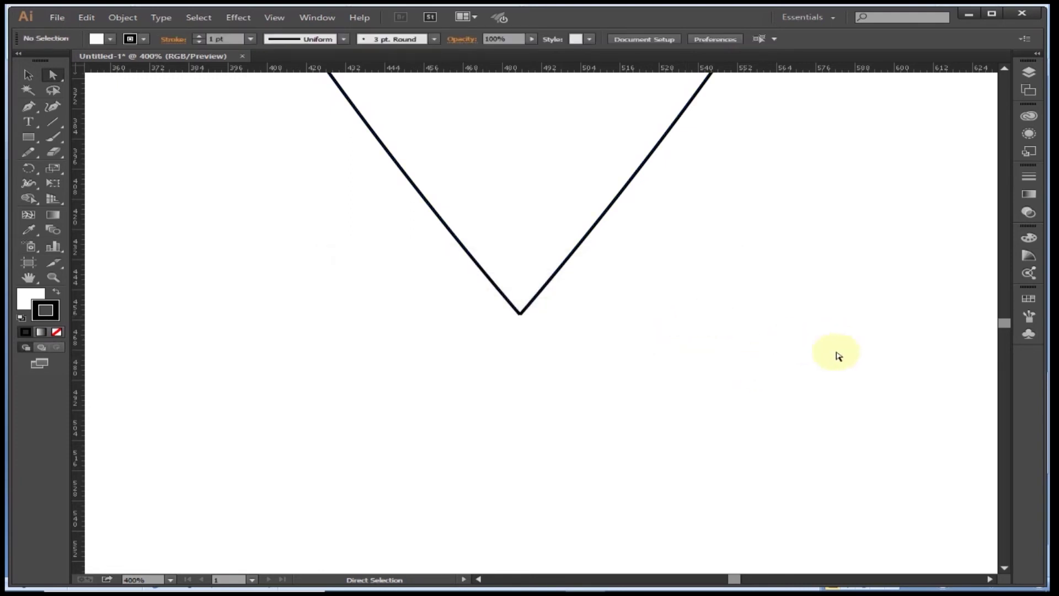
left_click(684, 360)
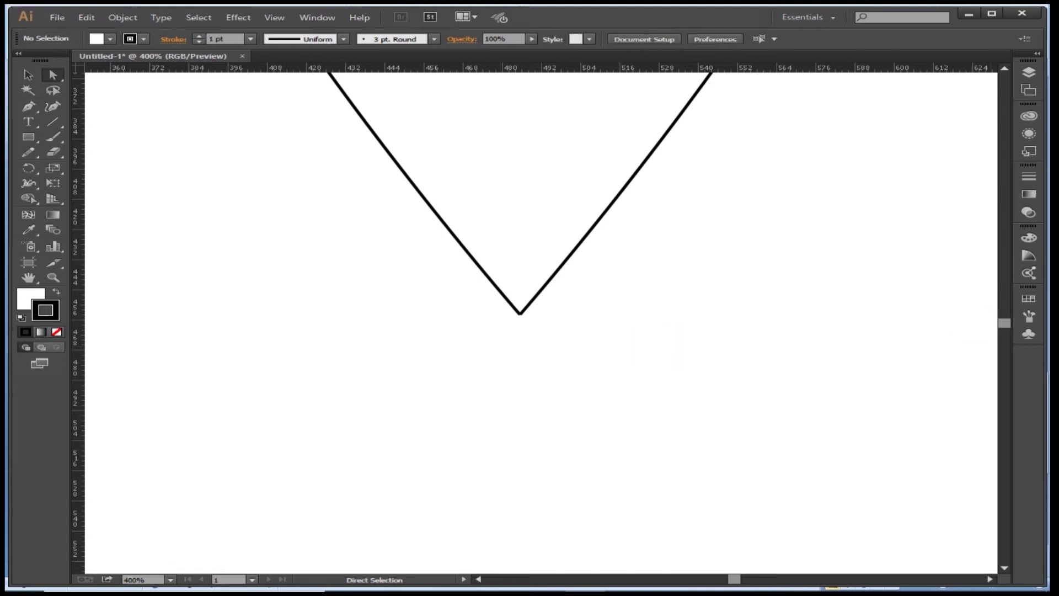
Zoom out to 150% to show the whole heart outline
key("ctrl+minus")
key("ctrl+minus")
key("ctrl+minus")
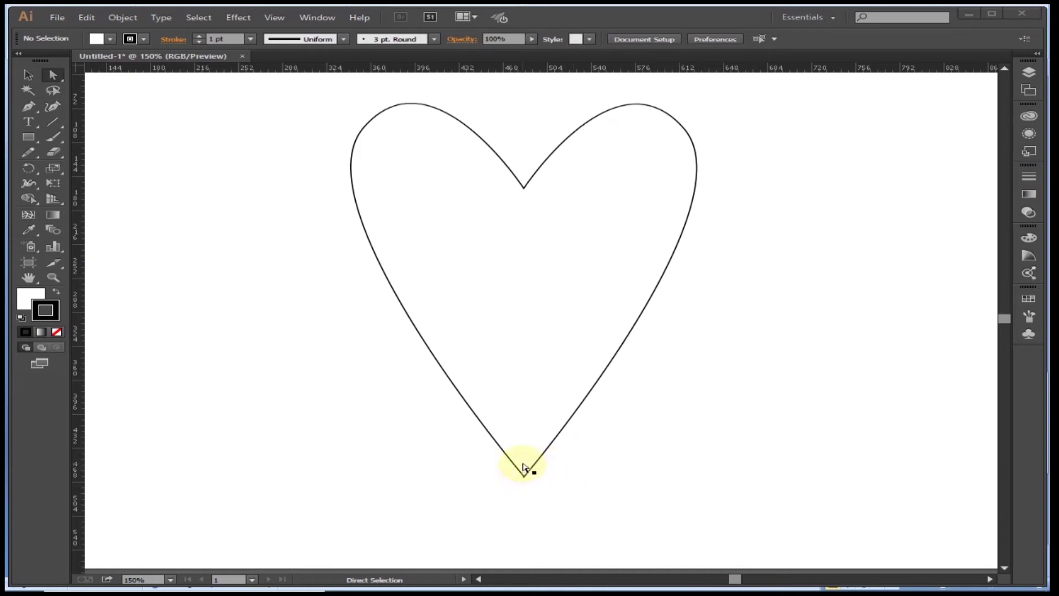
left_click(52, 278)
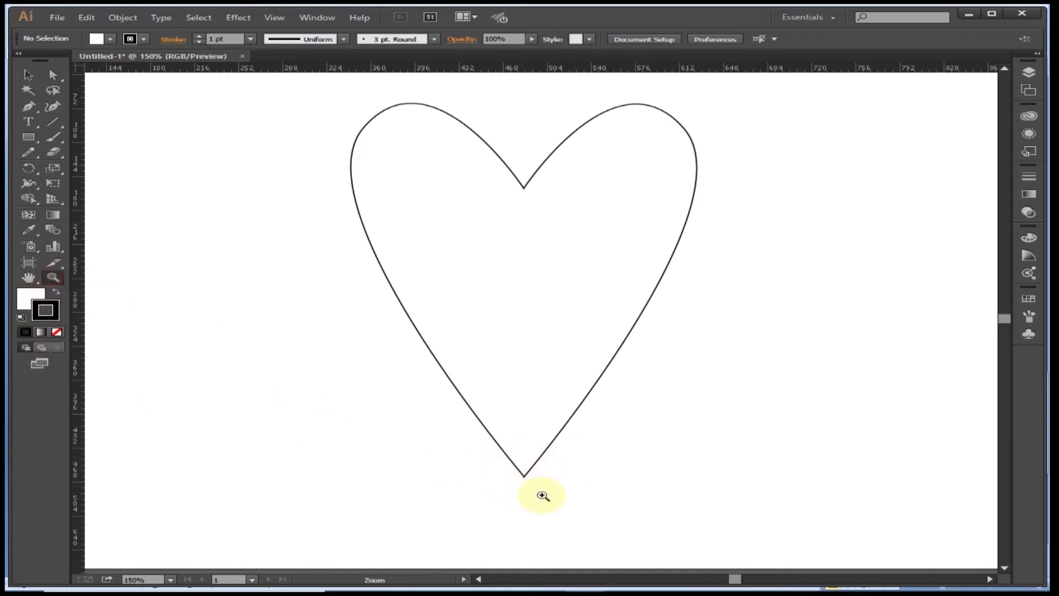
Zoom into the bottom tip, average its two endpoints on both axes, and join them
left_click(524, 470)
left_click(546, 305)
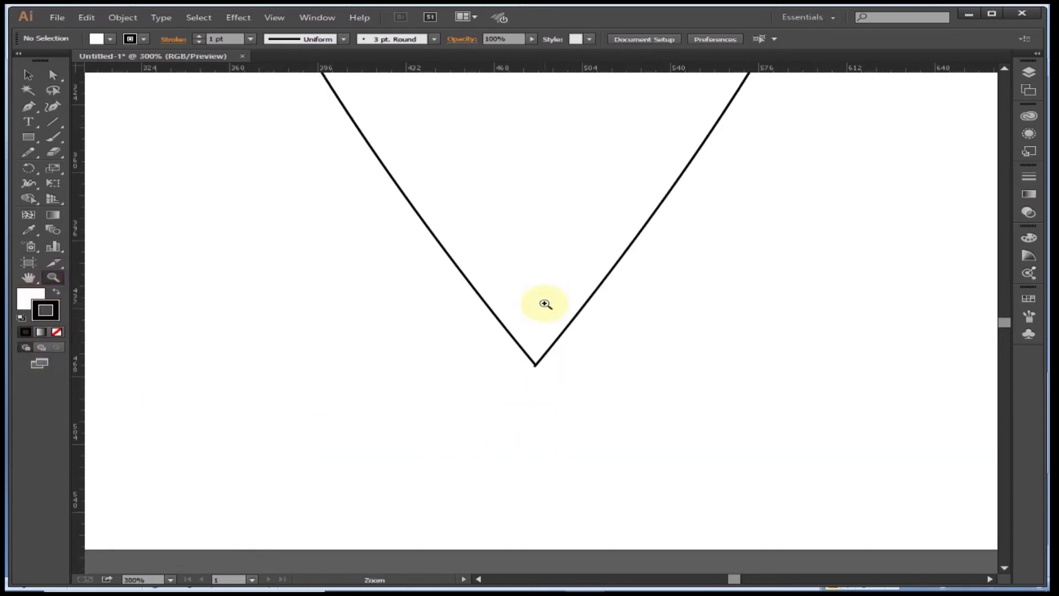
left_click(53, 75)
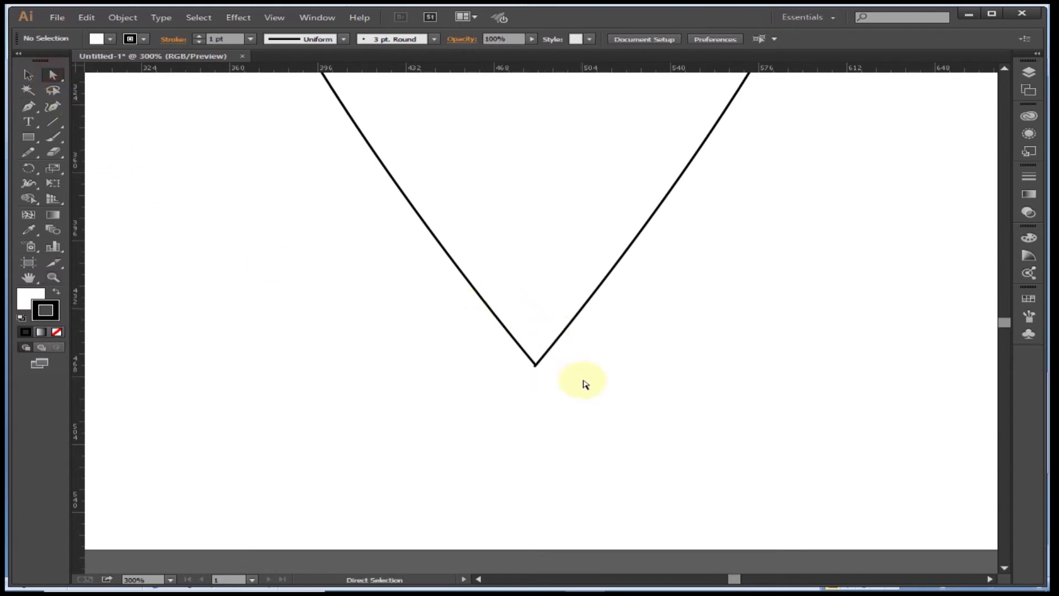
left_click_drag(600, 379, 466, 353)
right_click(540, 359)
left_click(584, 474)
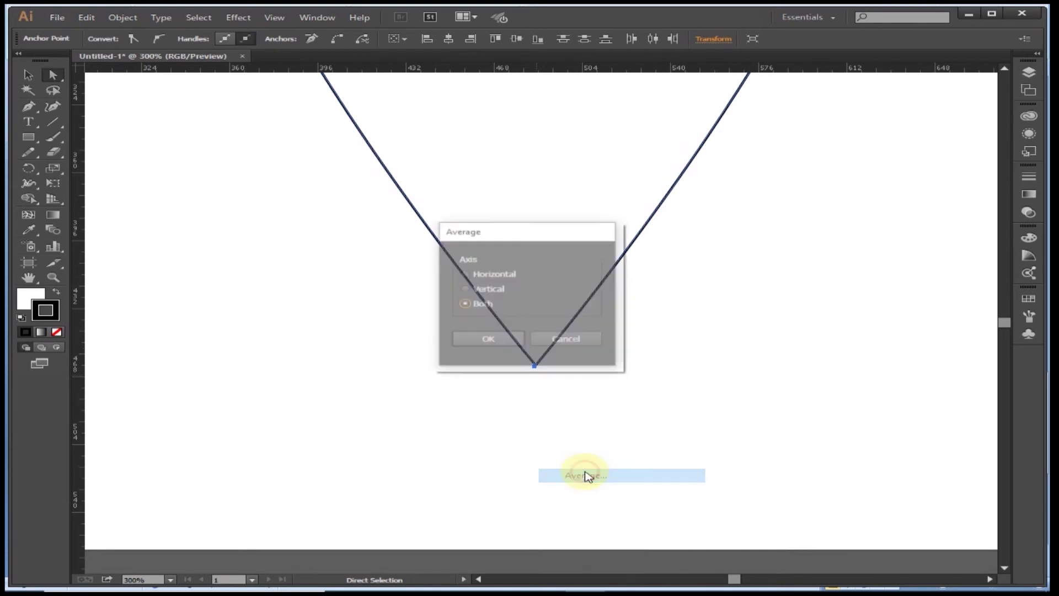
left_click(497, 343)
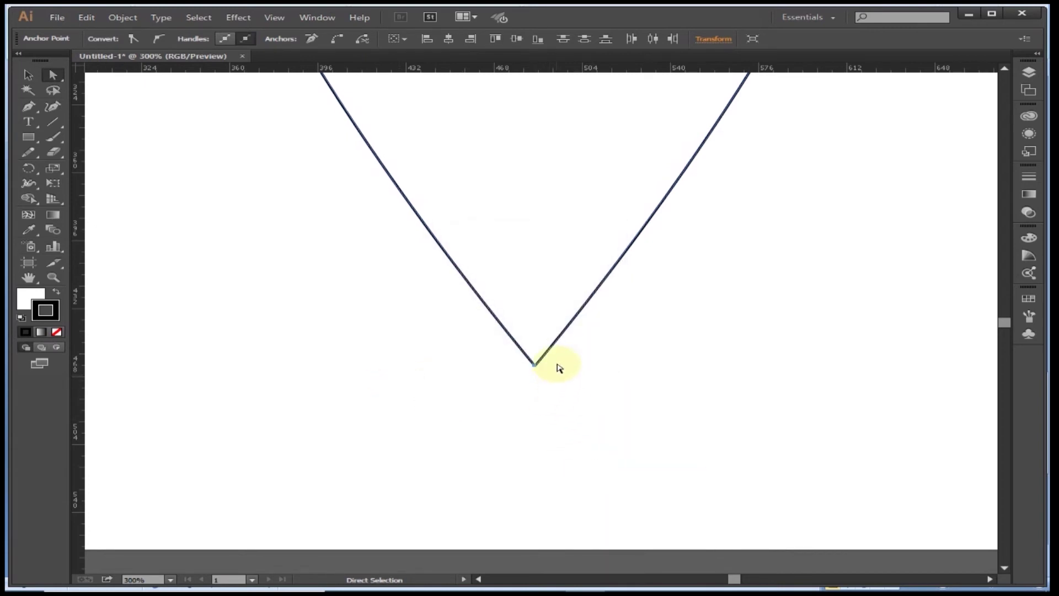
right_click(559, 370)
left_click(619, 450)
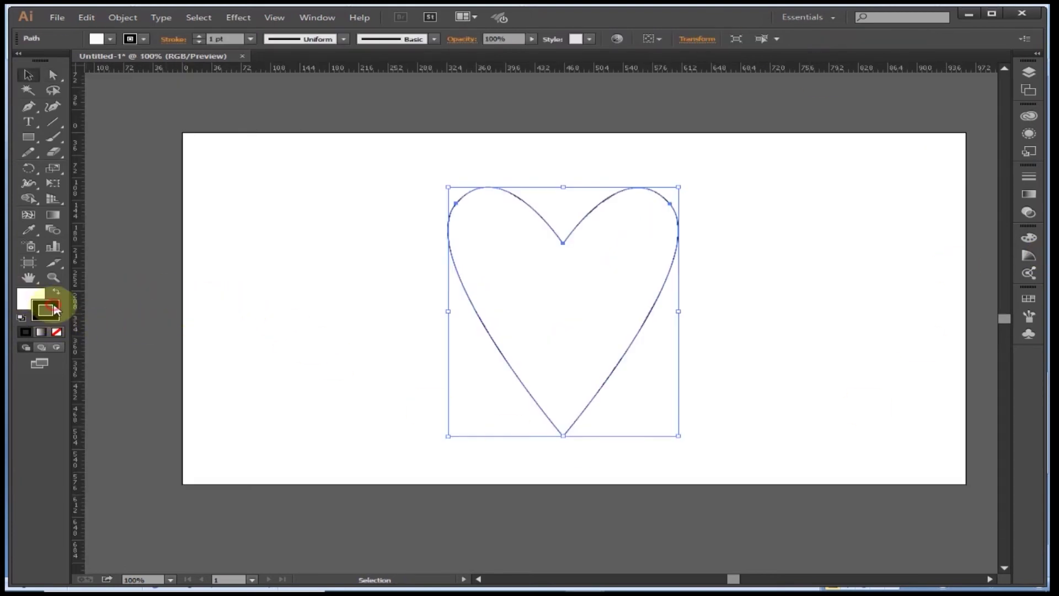
Give the heart a saturated blue 3 pt outline
double_click(56, 310)
left_click(551, 260)
left_click(510, 214)
left_click(710, 212)
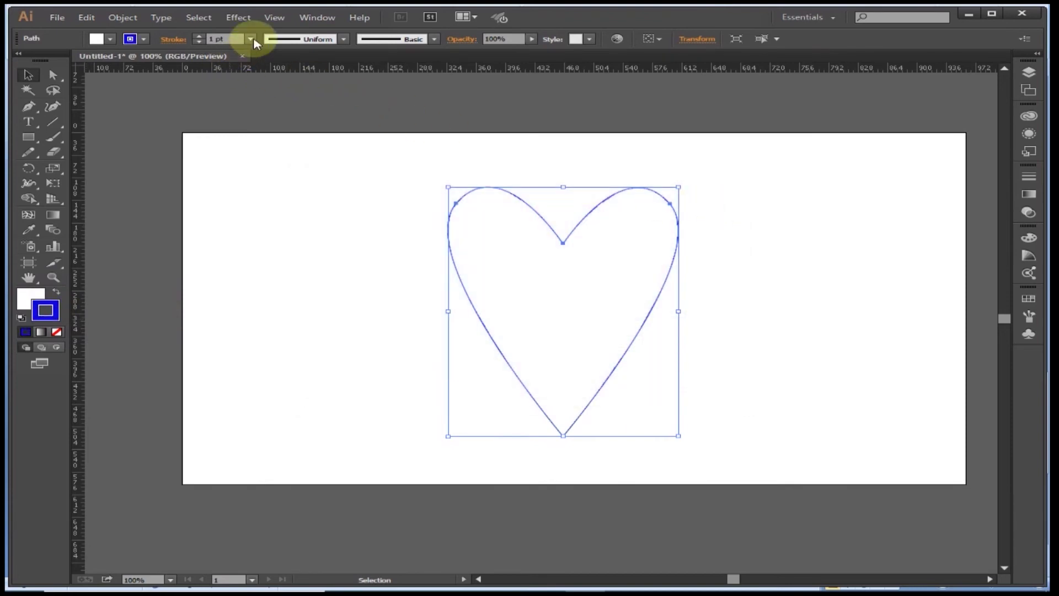
left_click(251, 39)
left_click(272, 116)
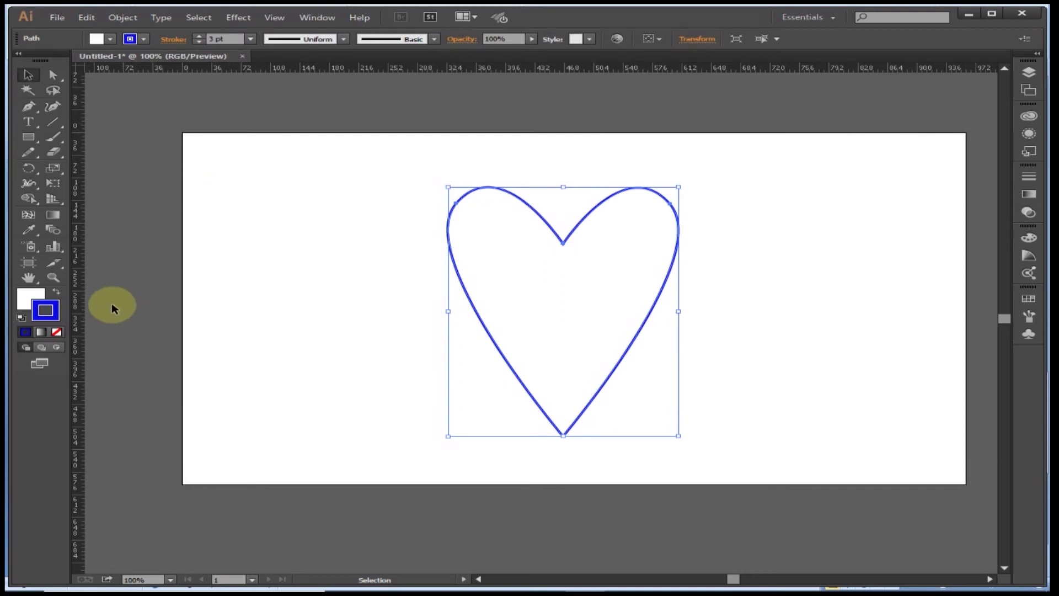
Fill the heart red EF0C0C, keep the blue outline, and move it to the top-left
double_click(31, 299)
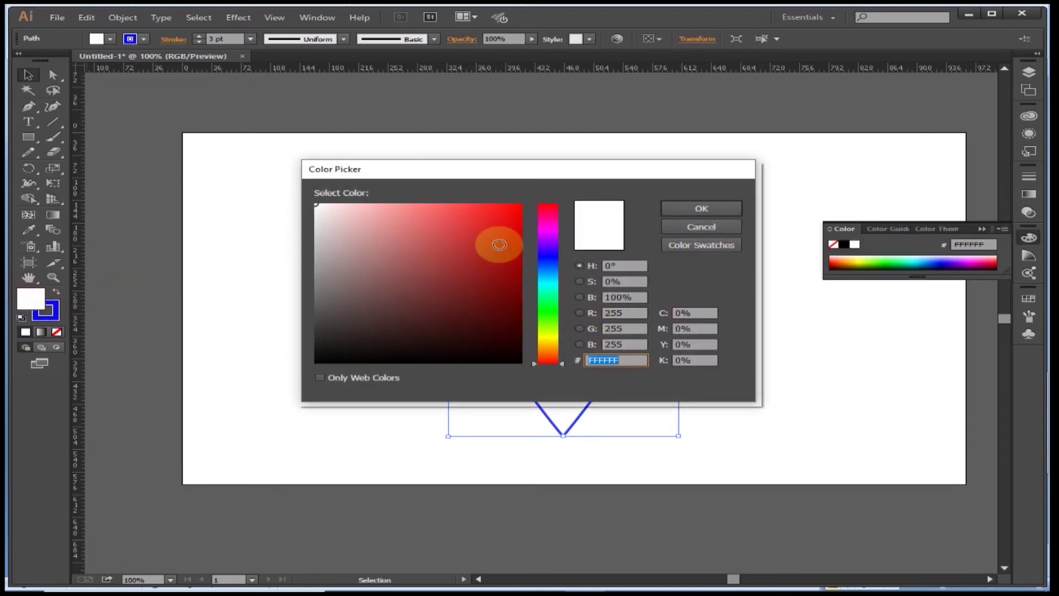
left_click(511, 212)
left_click(701, 208)
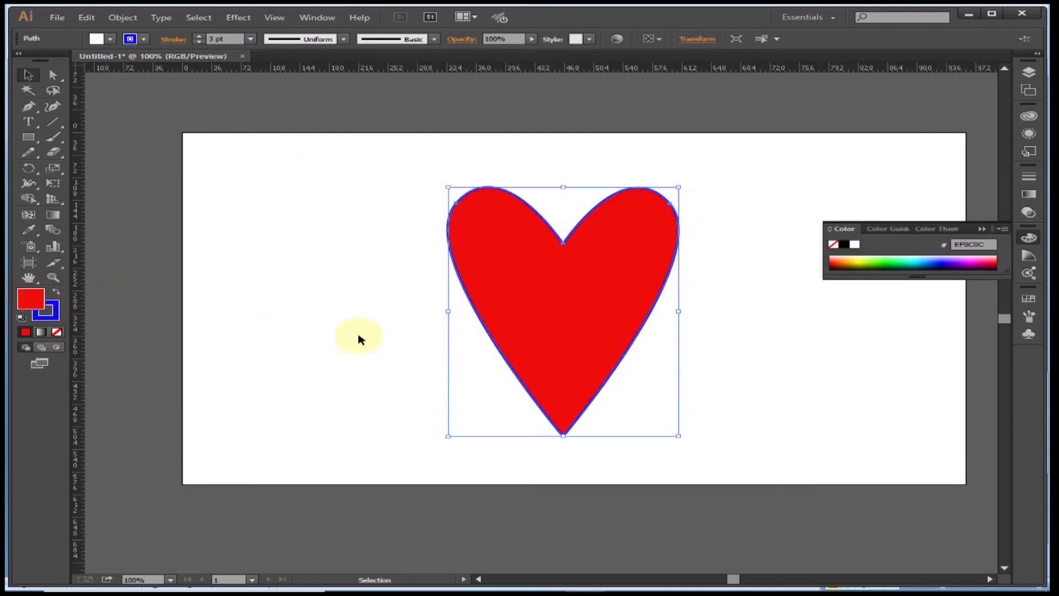
left_click(727, 350)
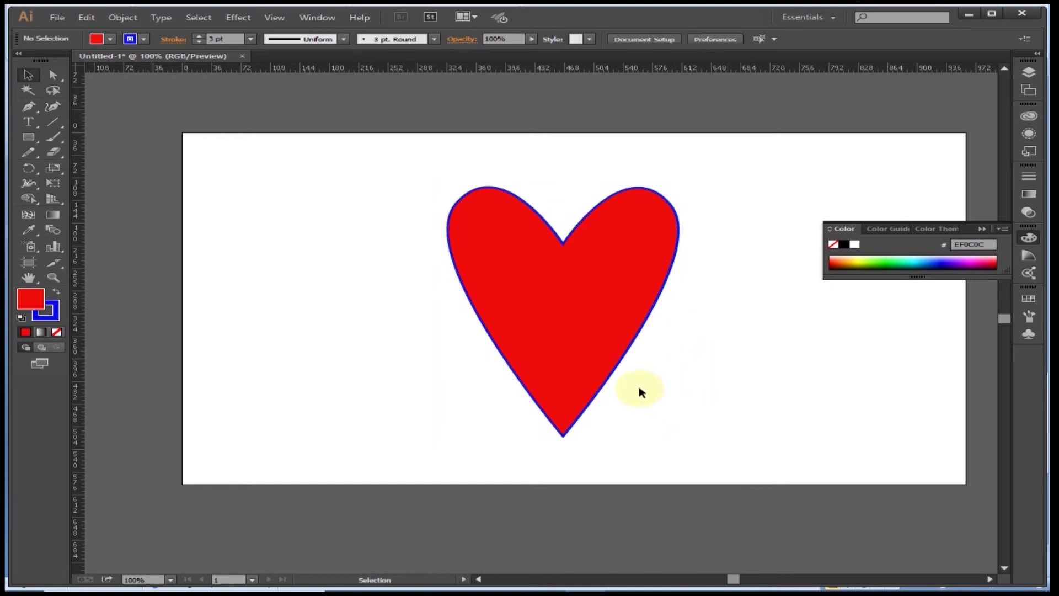
left_click(588, 314)
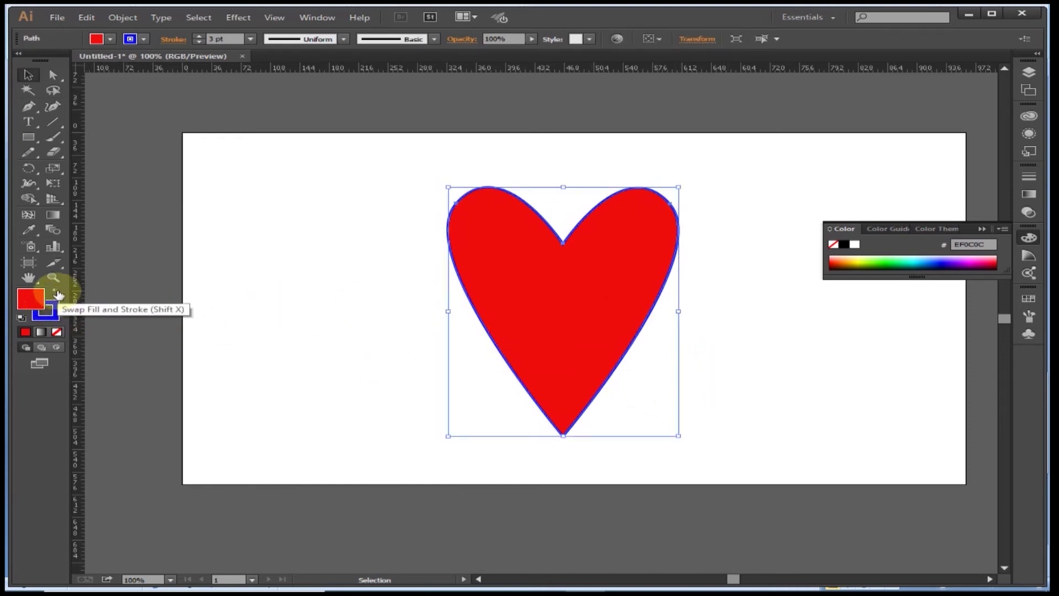
left_click(58, 295)
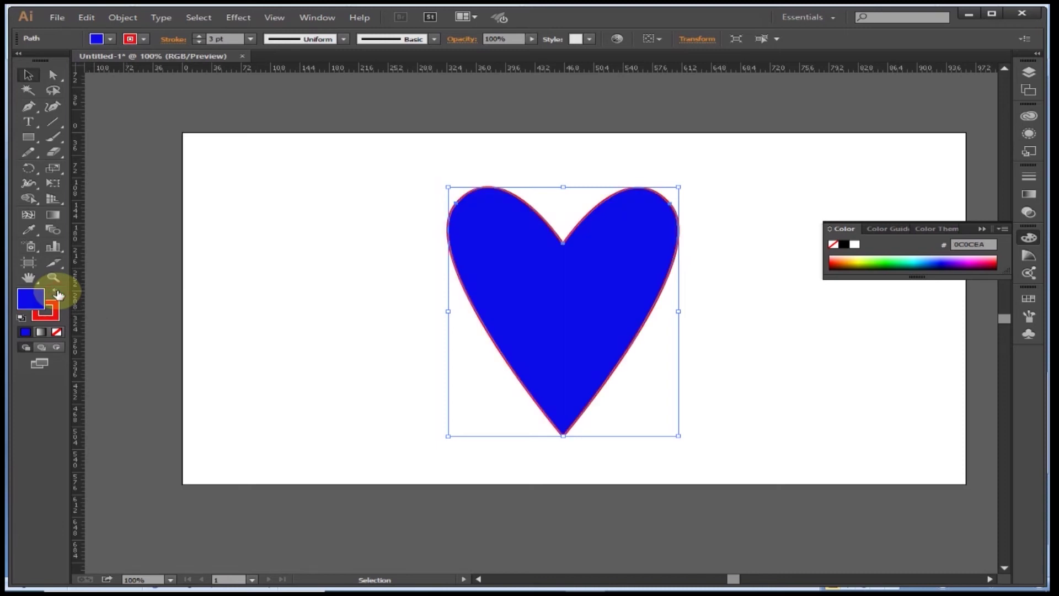
left_click(58, 294)
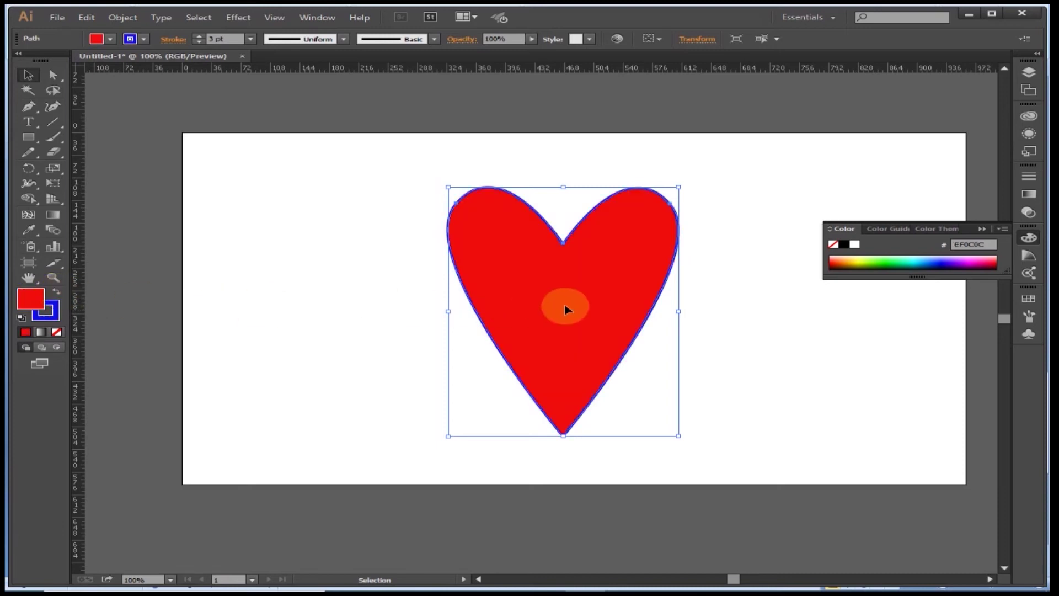
mouse_move(610, 286)
left_mouse_down()
mouse_move(370, 285)
mouse_move(354, 273)
left_mouse_up()
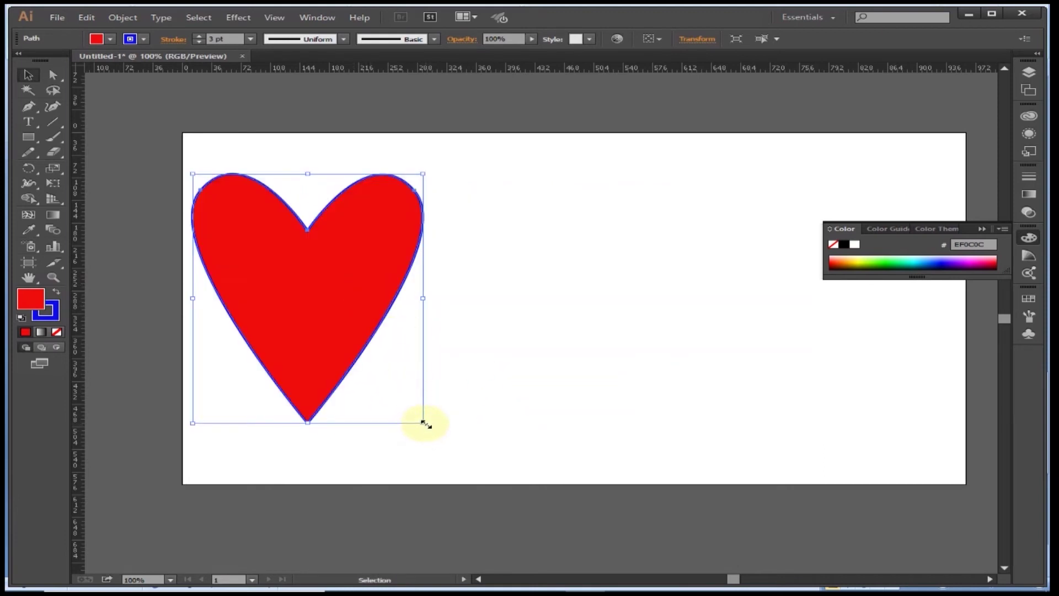
Shrink the heart to half size and duplicate it into a row of six hearts
left_click_drag(422, 423, 331, 314)
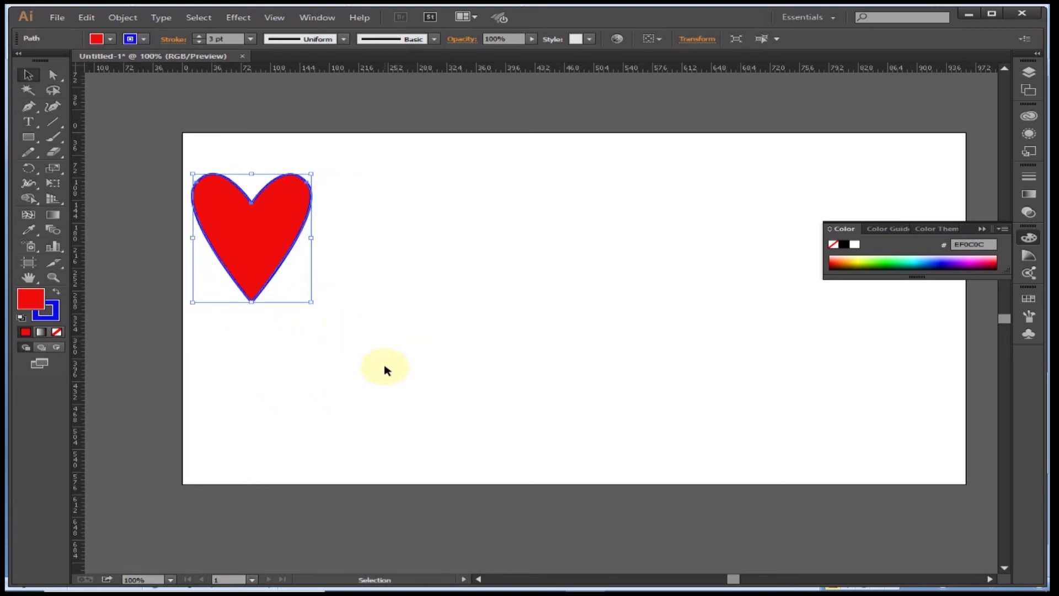
left_click(29, 75)
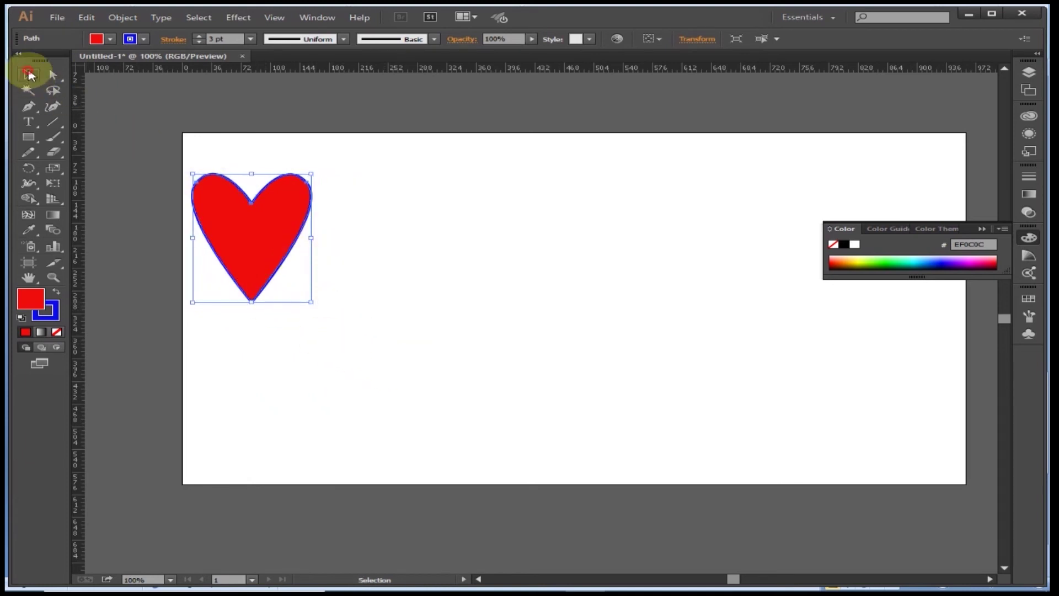
left_click(278, 238)
left_click_drag(258, 238, 385, 241)
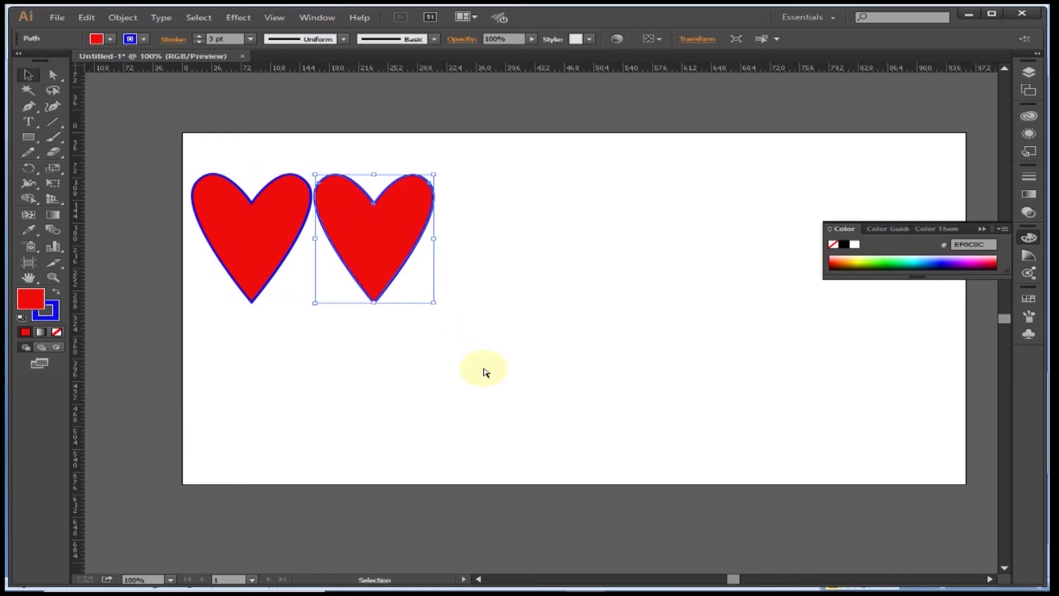
key("ctrl+d")
key("ctrl+d")
key("ctrl+d")
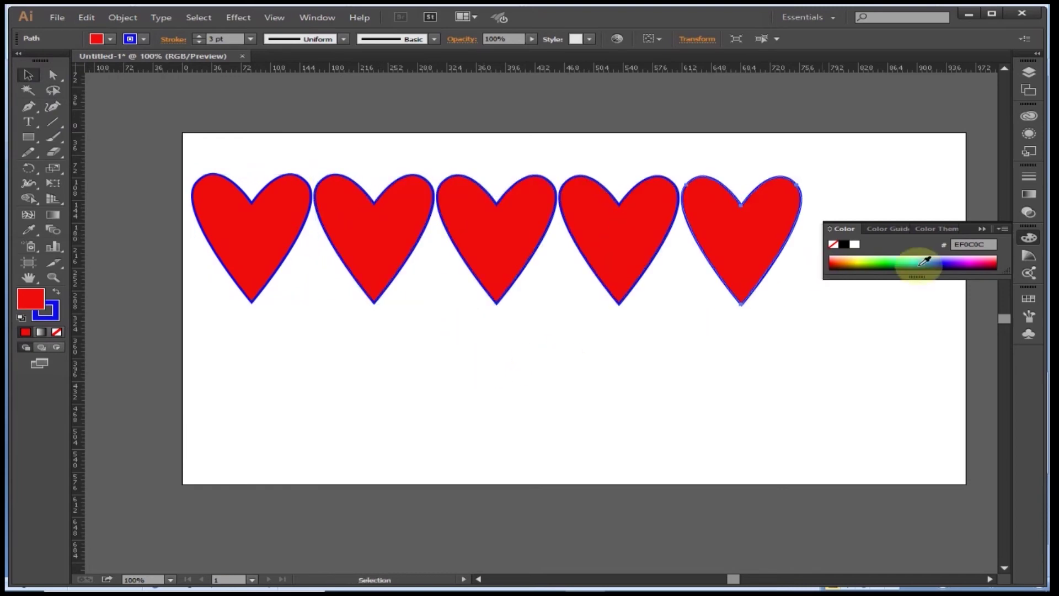
left_click(986, 234)
key("ctrl+d")
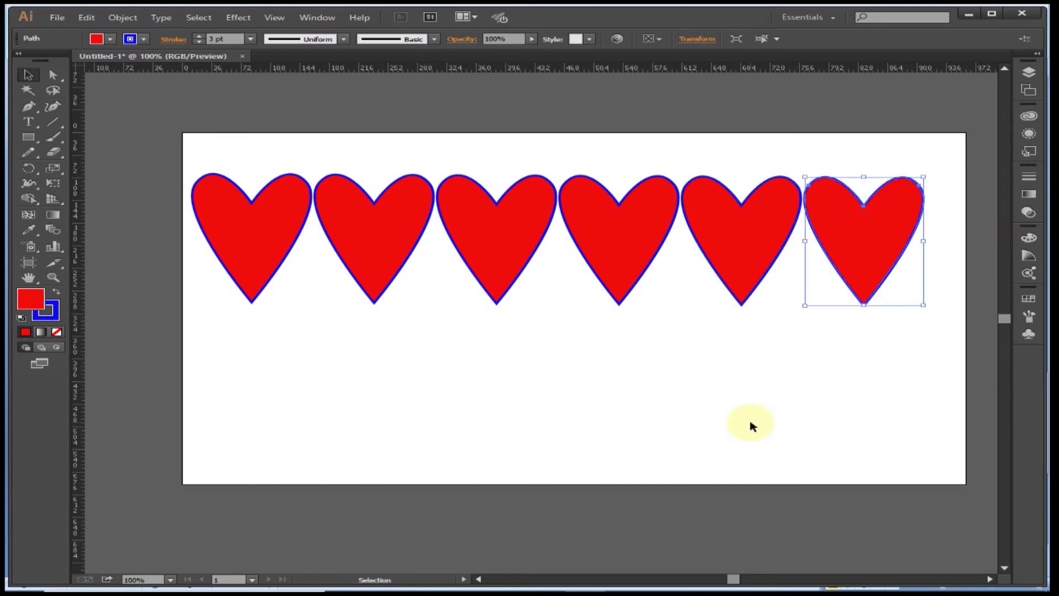
left_click(786, 391)
Duplicate the row of hearts twice downward to make three rows
mouse_move(188, 161)
left_mouse_down()
mouse_move(896, 369)
mouse_move(957, 406)
left_mouse_up()
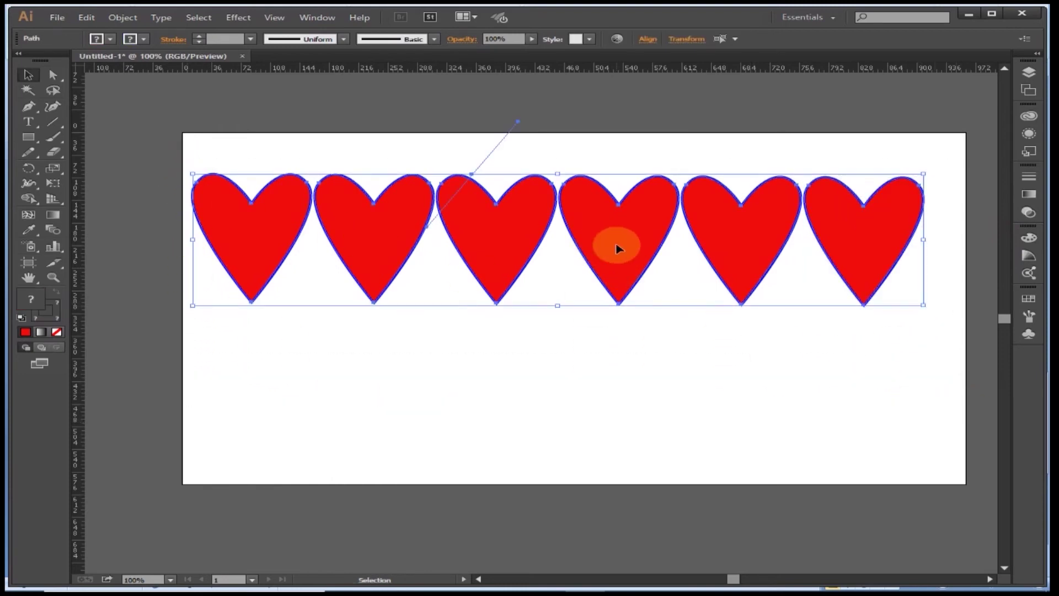
left_click_drag(618, 249, 634, 356)
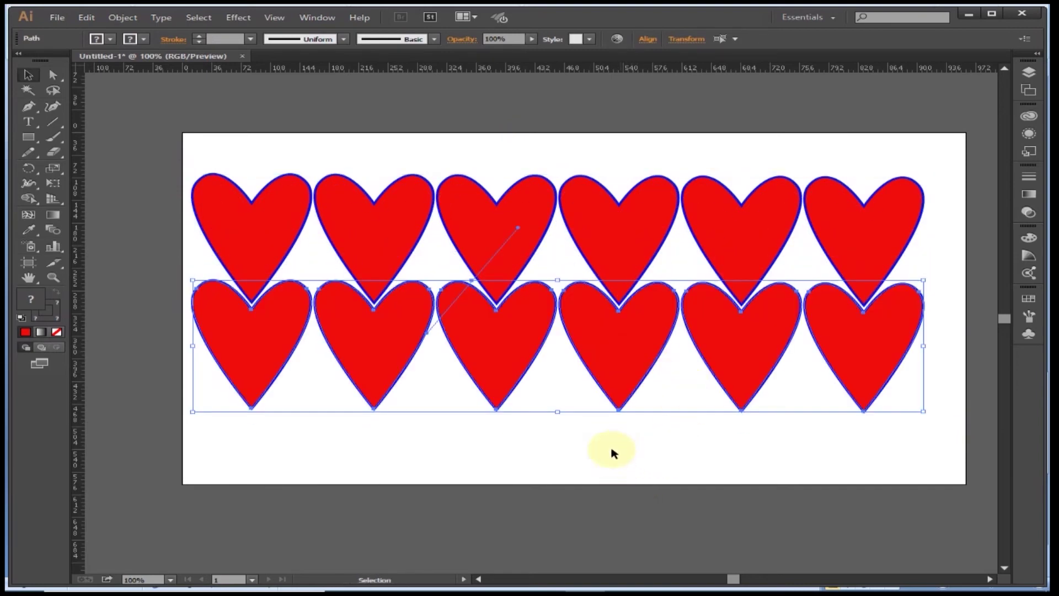
key("ctrl+d")
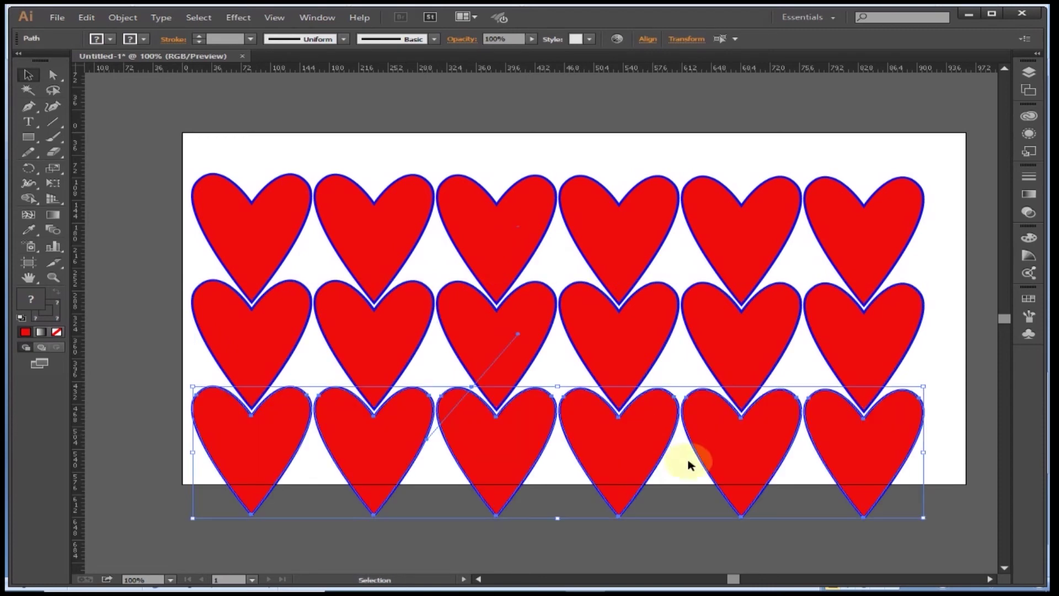
Stretch the artboard to 960 x 635 px, then select the top row of hearts
left_click(29, 262)
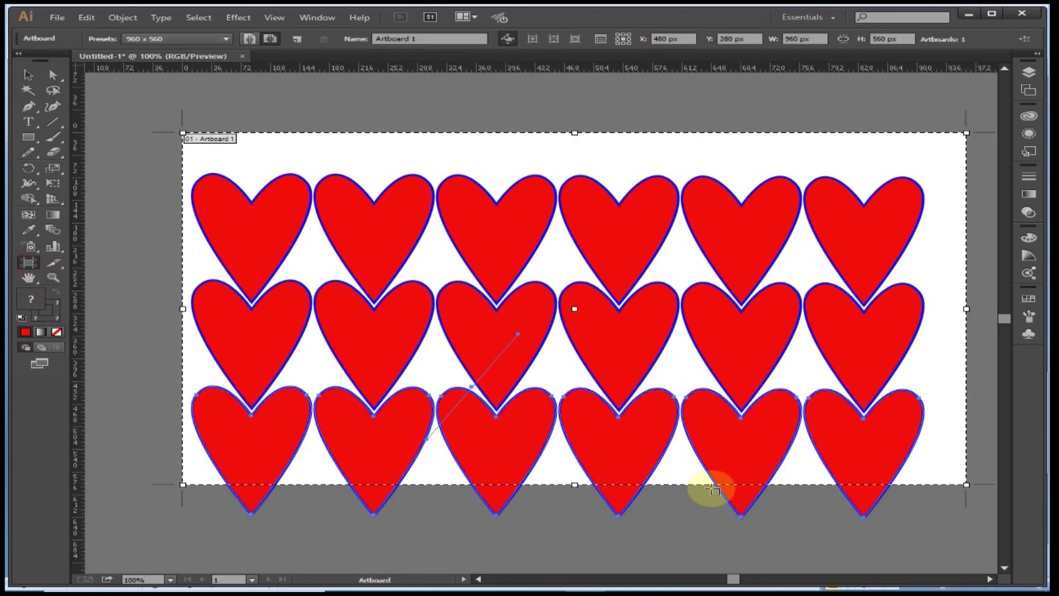
left_click_drag(575, 484, 575, 532)
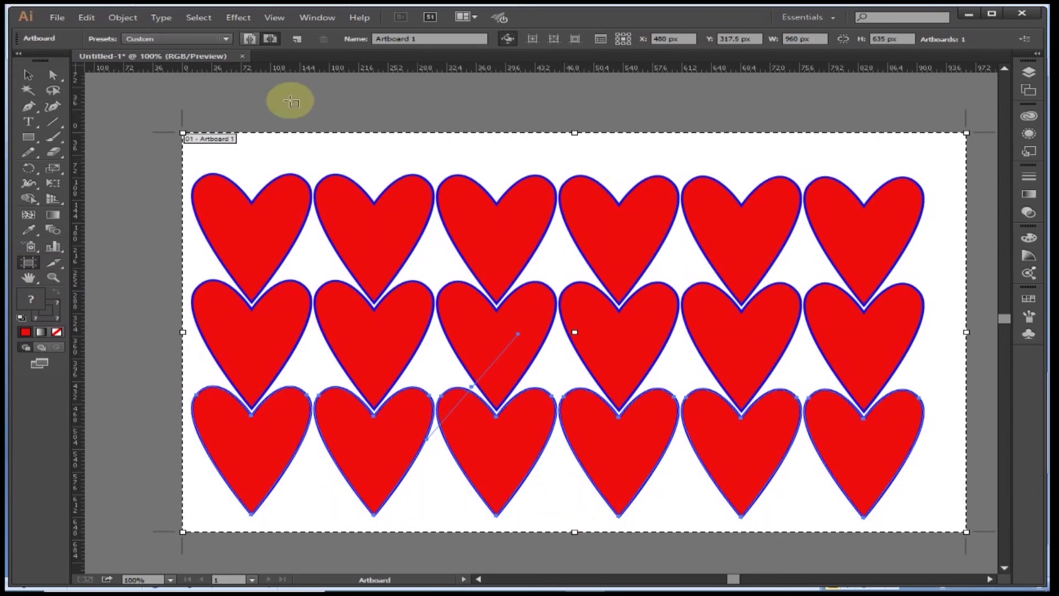
left_click(28, 75)
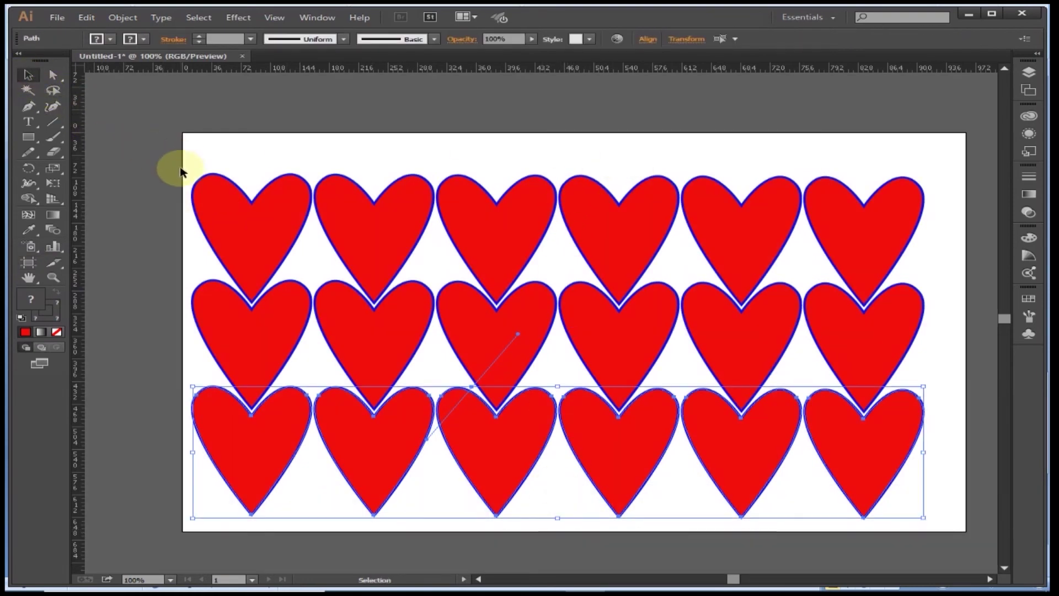
left_click_drag(170, 189, 927, 231)
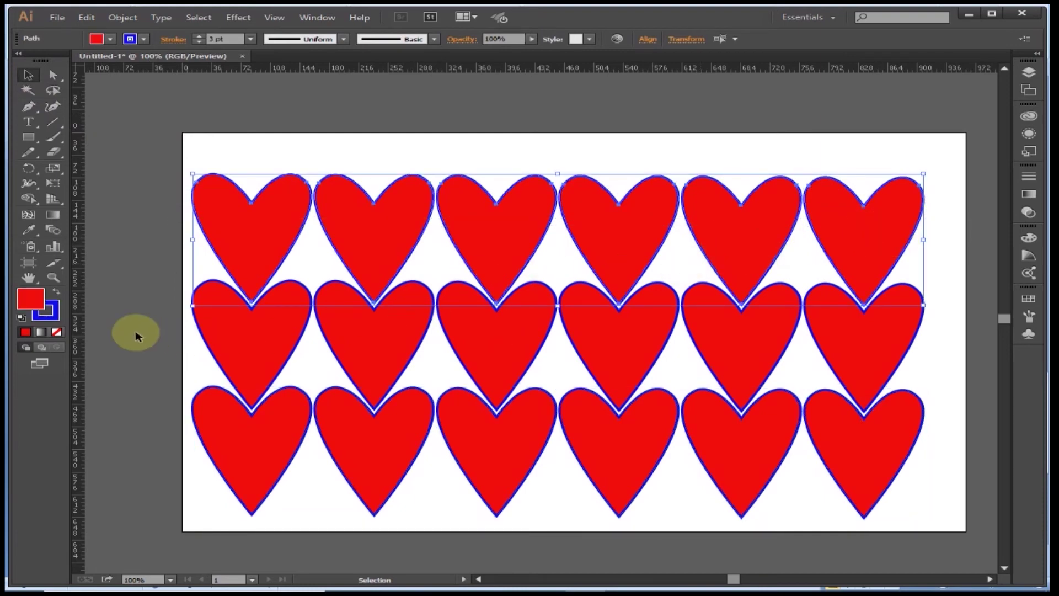
Make the top row alternate by swapping it blue, then reverting hearts 1, 3 and 5 to red
left_click(56, 290)
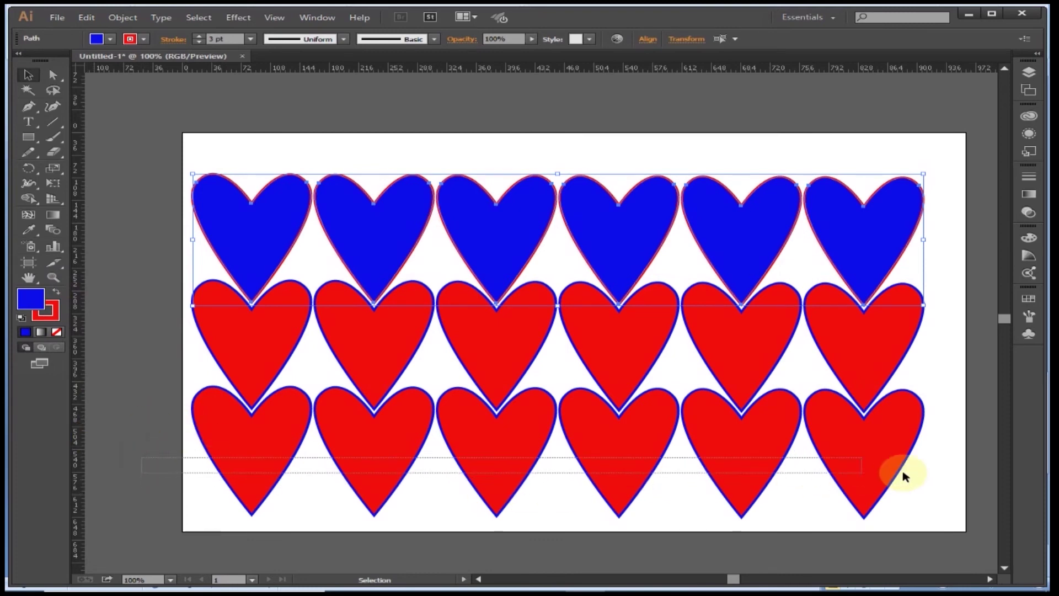
left_click(626, 479)
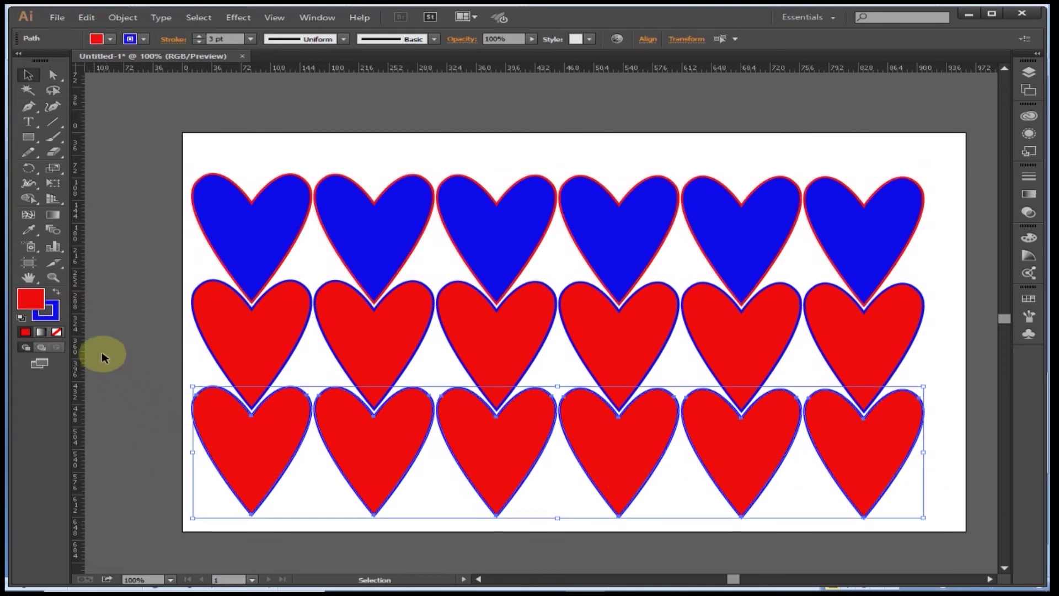
left_click(56, 292)
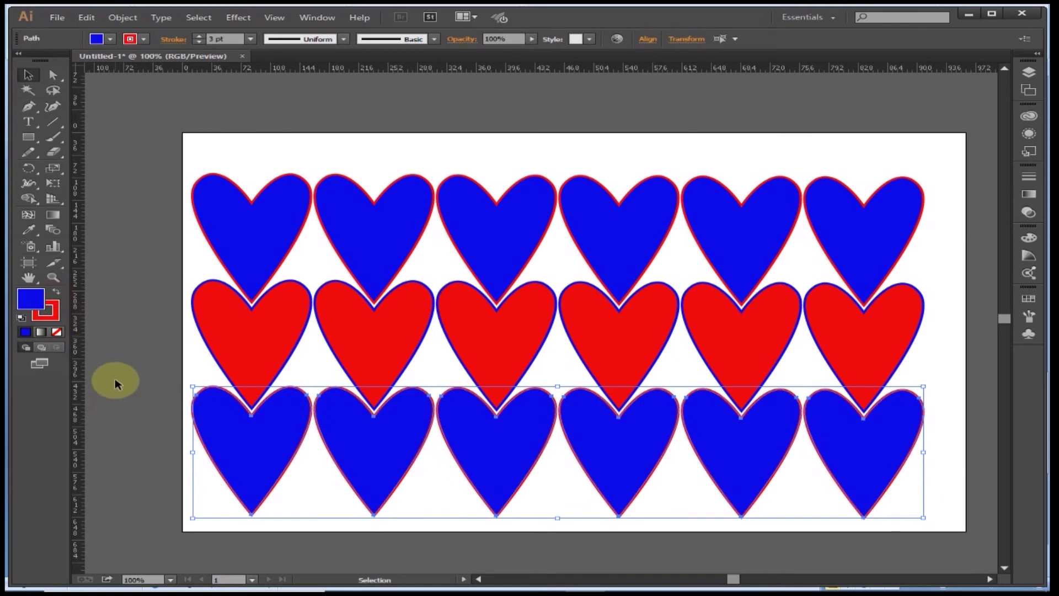
key("shift+x")
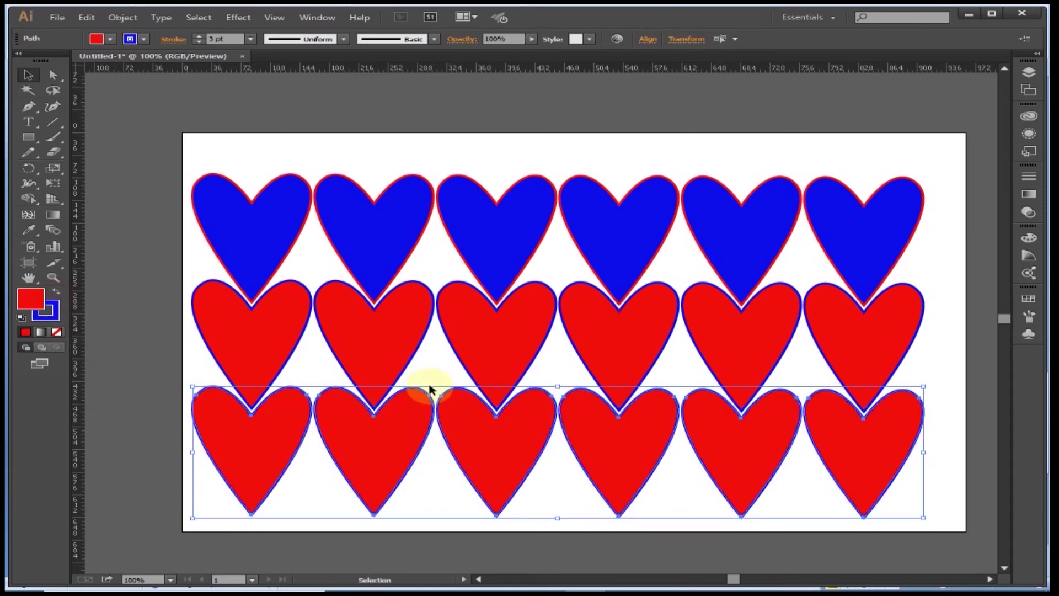
left_click(488, 236)
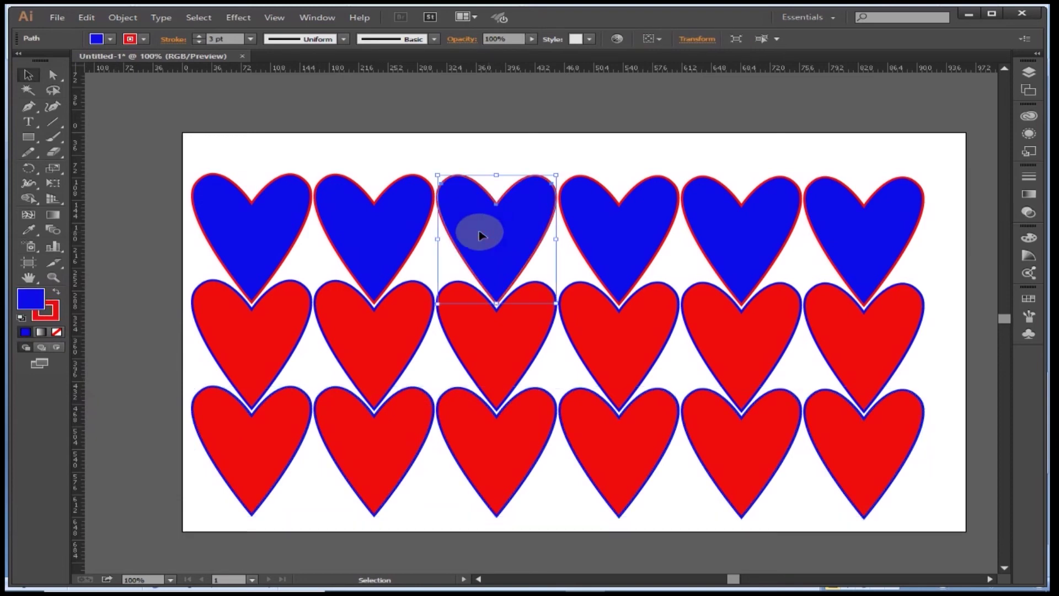
left_click(58, 297)
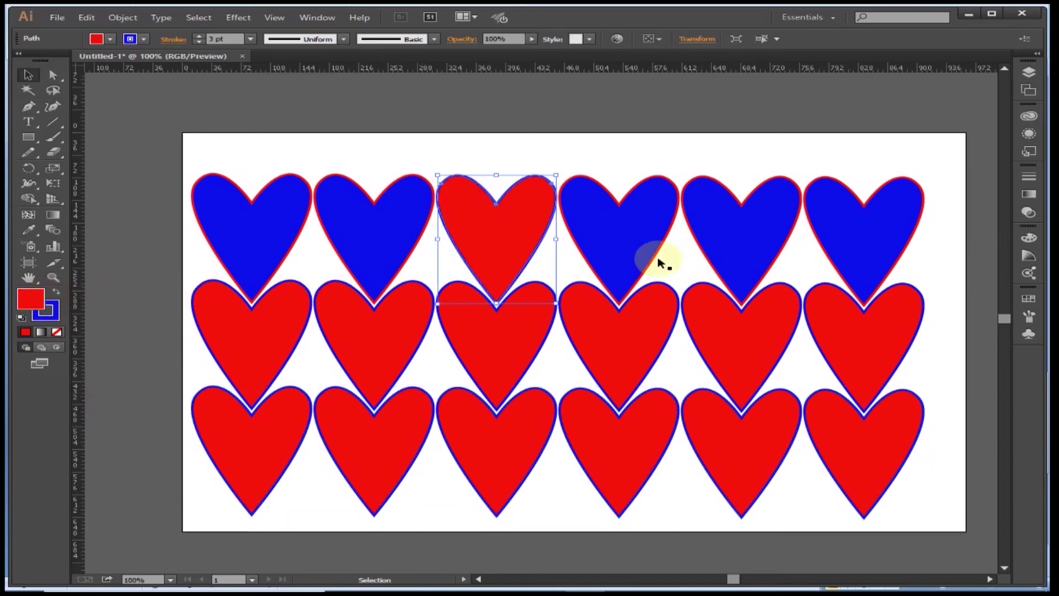
left_click(747, 229)
left_click(58, 296)
left_click(244, 232)
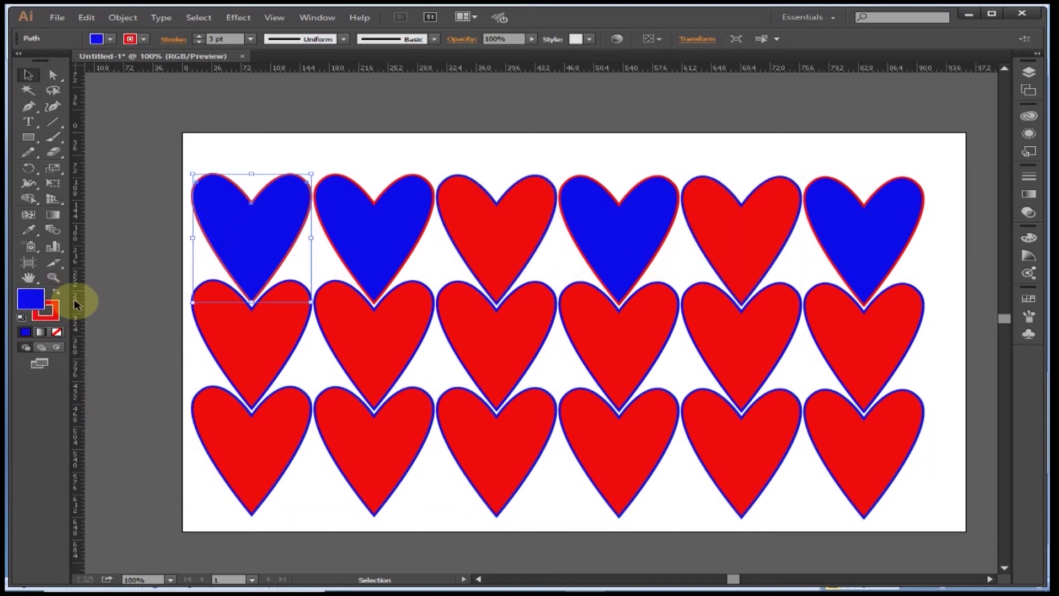
left_click(58, 296)
Turn the second, fourth and sixth bottom-row hearts blue with red outlines
left_click(366, 433)
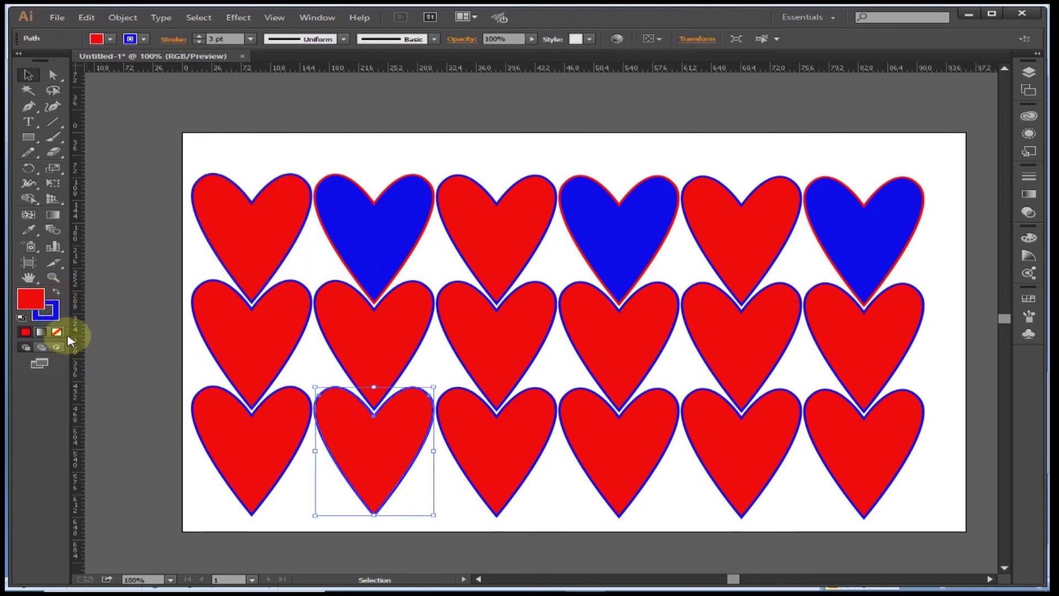
left_click(58, 297)
left_click(608, 436)
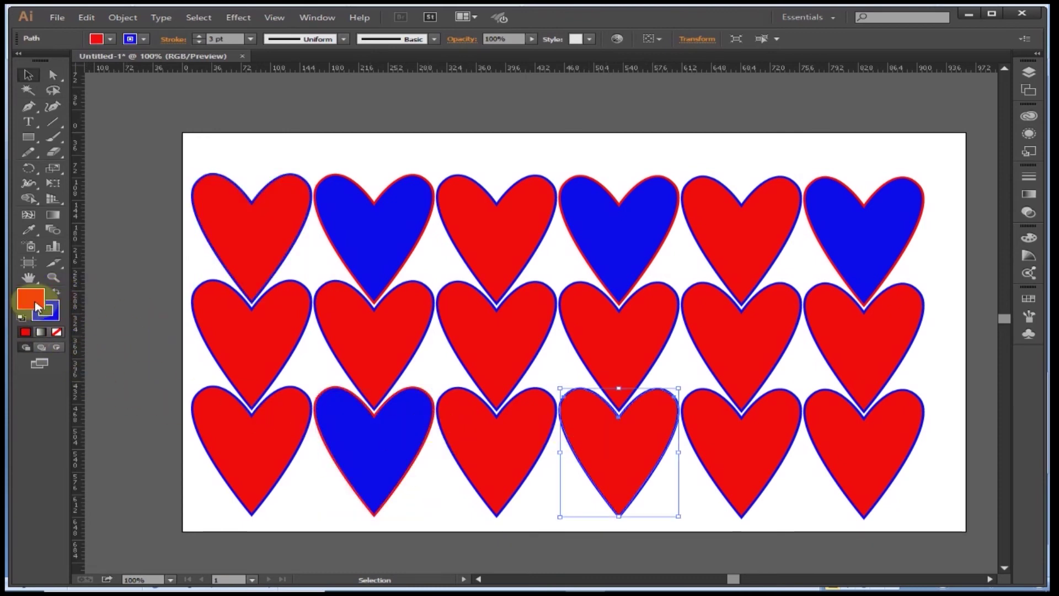
left_click(60, 296)
left_click(847, 442)
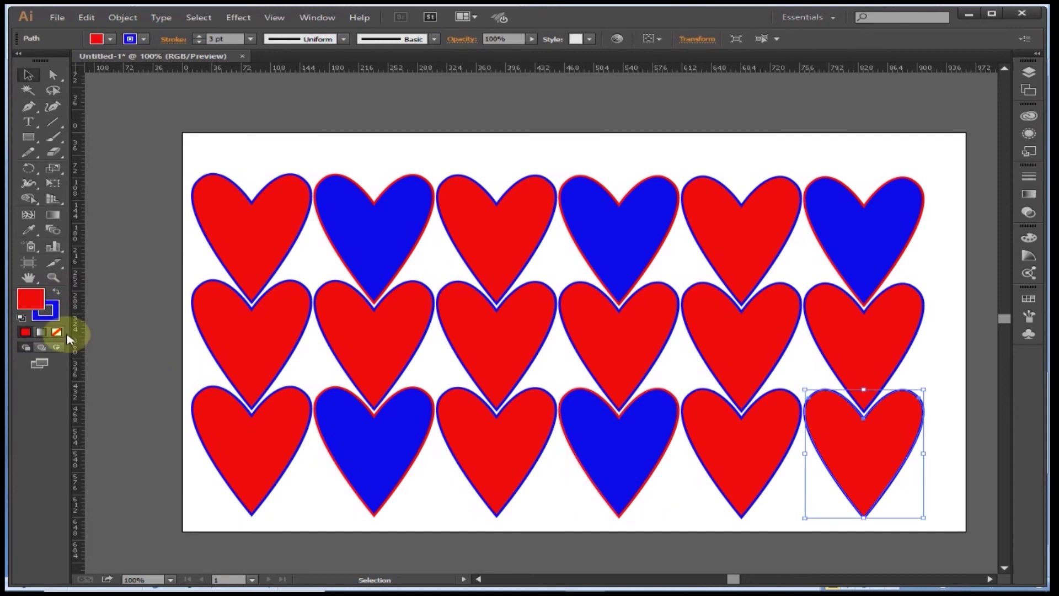
left_click(59, 295)
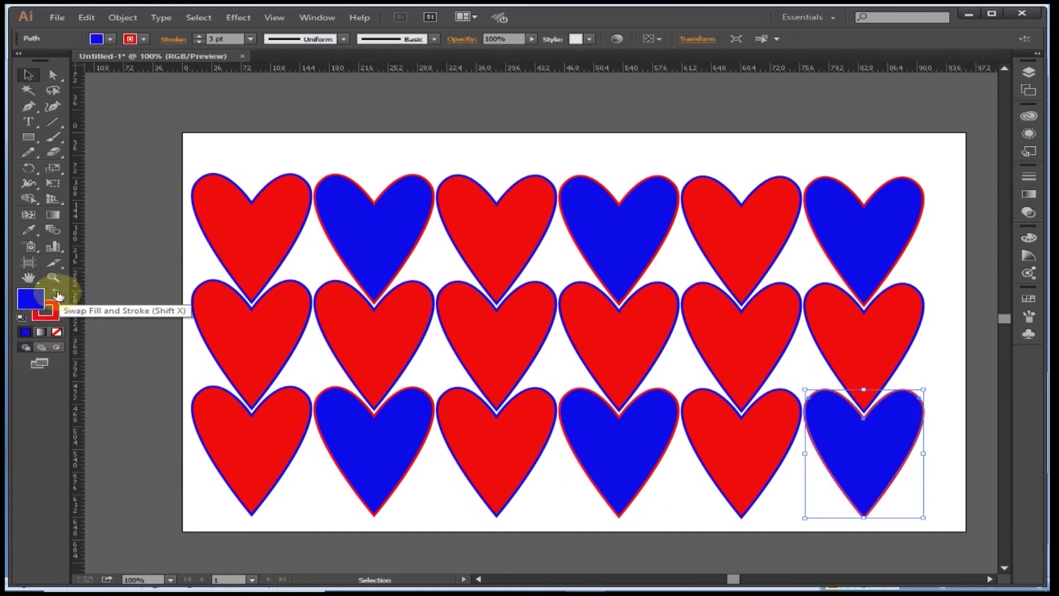
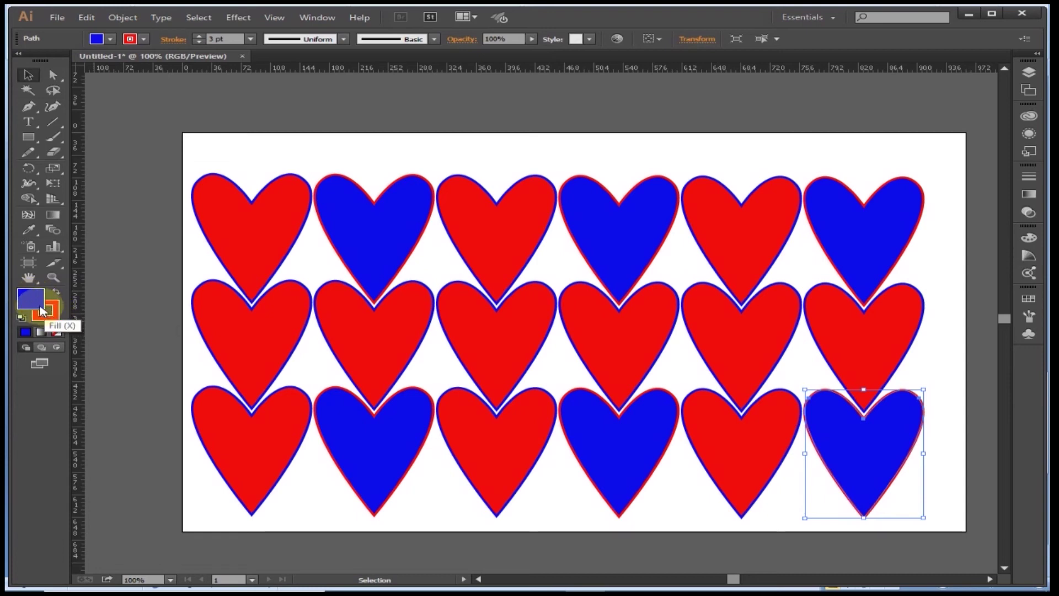
Fill the bottom-right heart with green 15E80F, then swap its fill and stroke colours
double_click(30, 302)
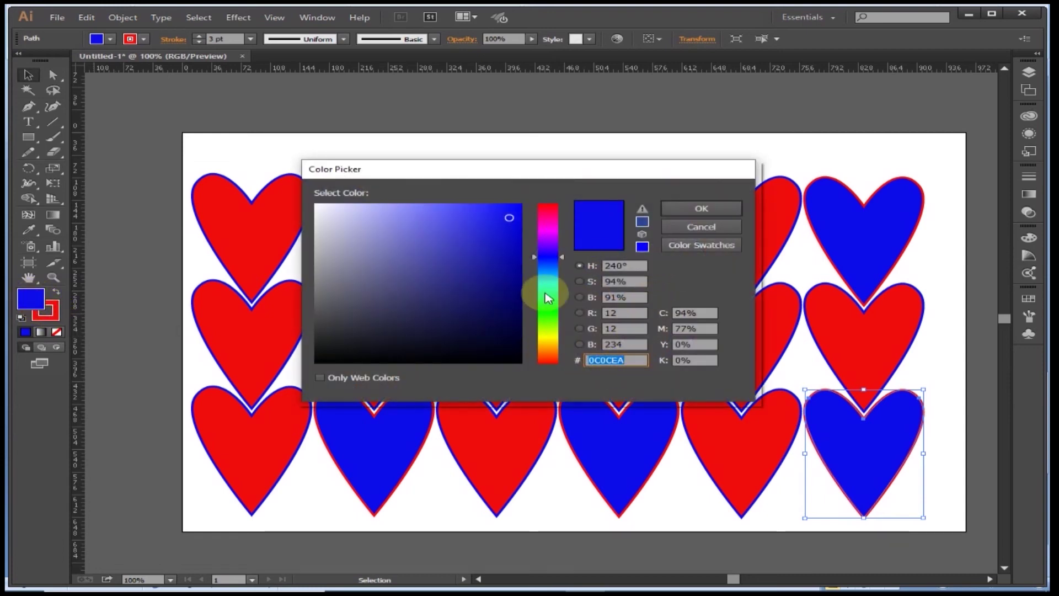
left_click(547, 311)
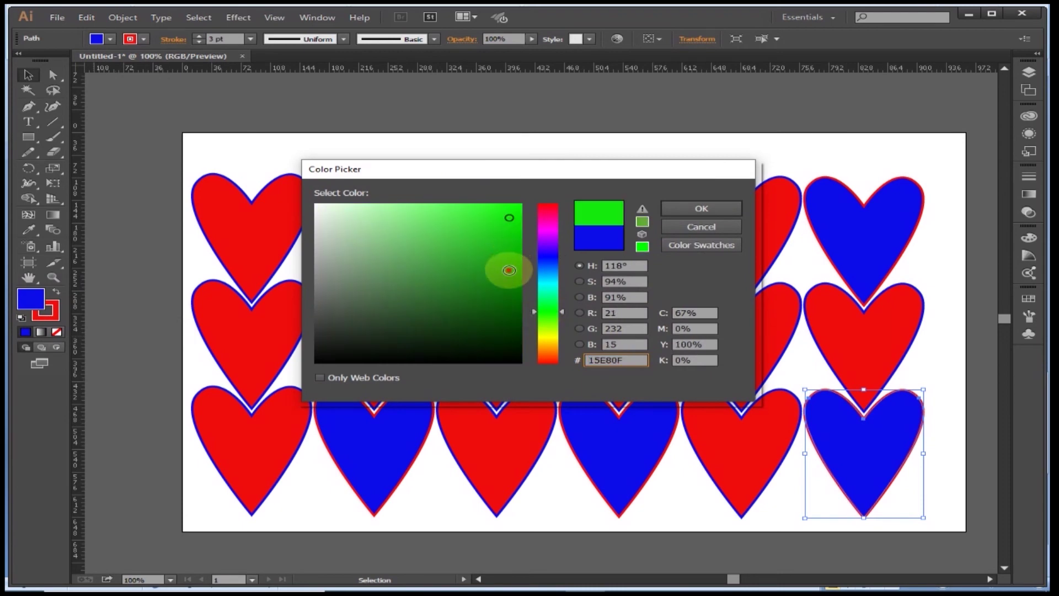
left_click(701, 208)
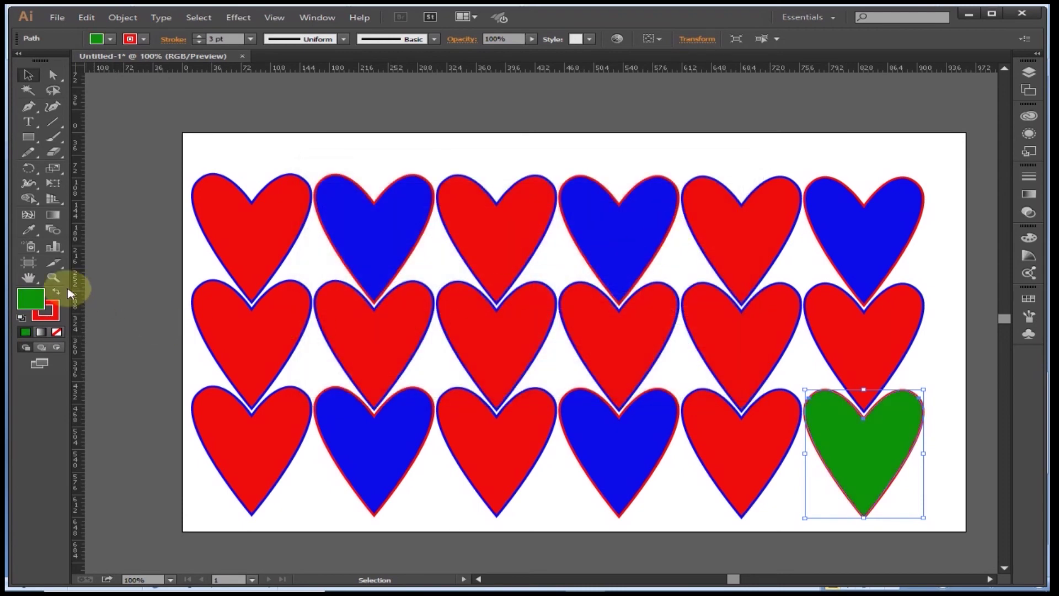
left_click(57, 291)
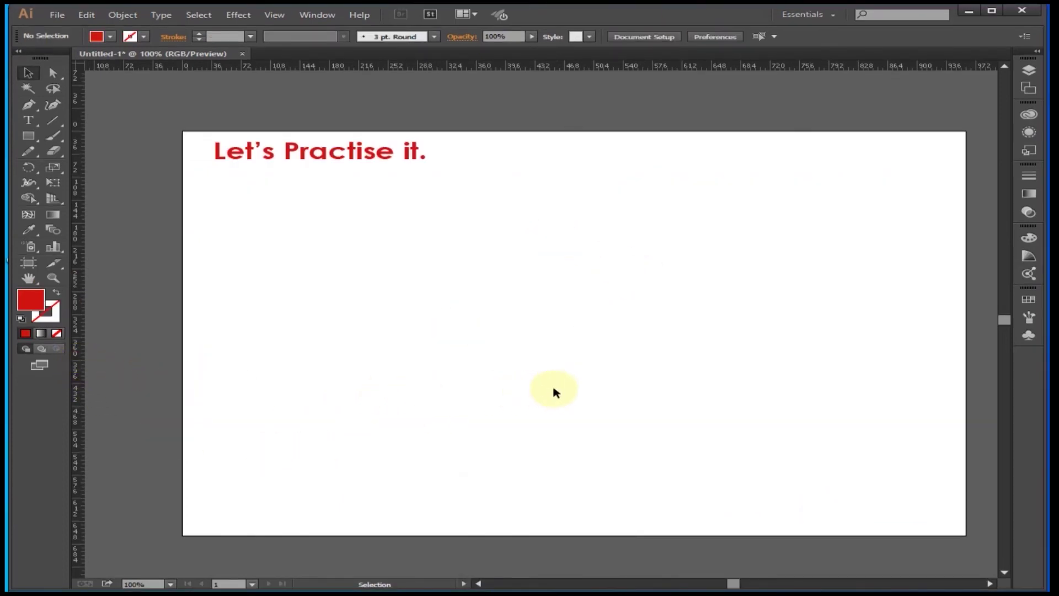
Make the guides visible and unlock them
right_click(583, 313)
left_click(635, 415)
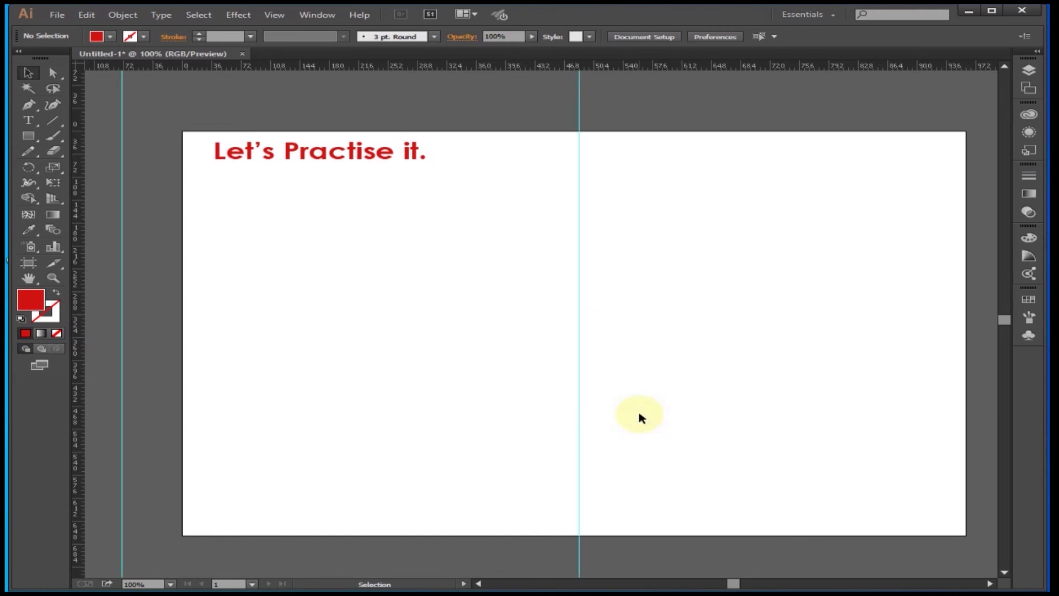
left_click_drag(579, 405, 194, 391)
right_click(580, 383)
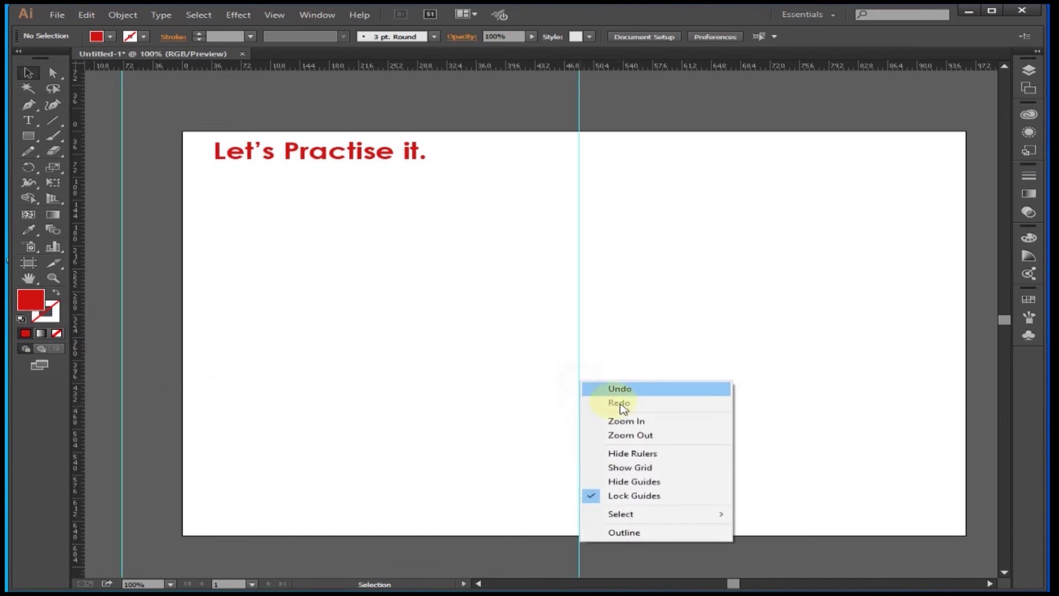
left_click(658, 495)
Move the old guide aside and place a new vertical guide at the artboard's centre
mouse_move(579, 364)
left_mouse_down()
mouse_move(326, 365)
mouse_move(123, 350)
left_mouse_up()
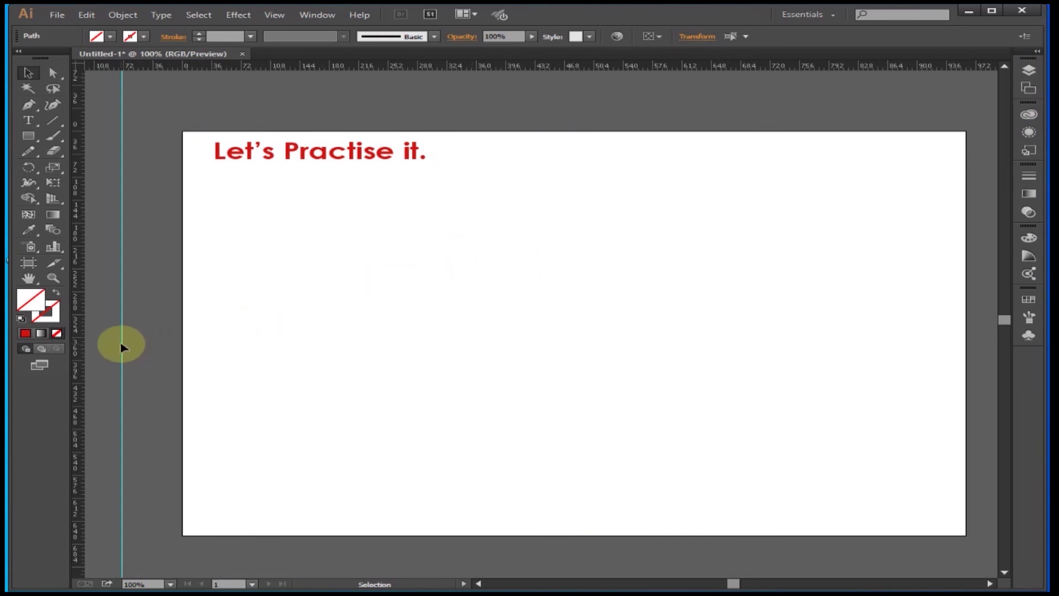
left_click_drag(125, 348, 485, 349)
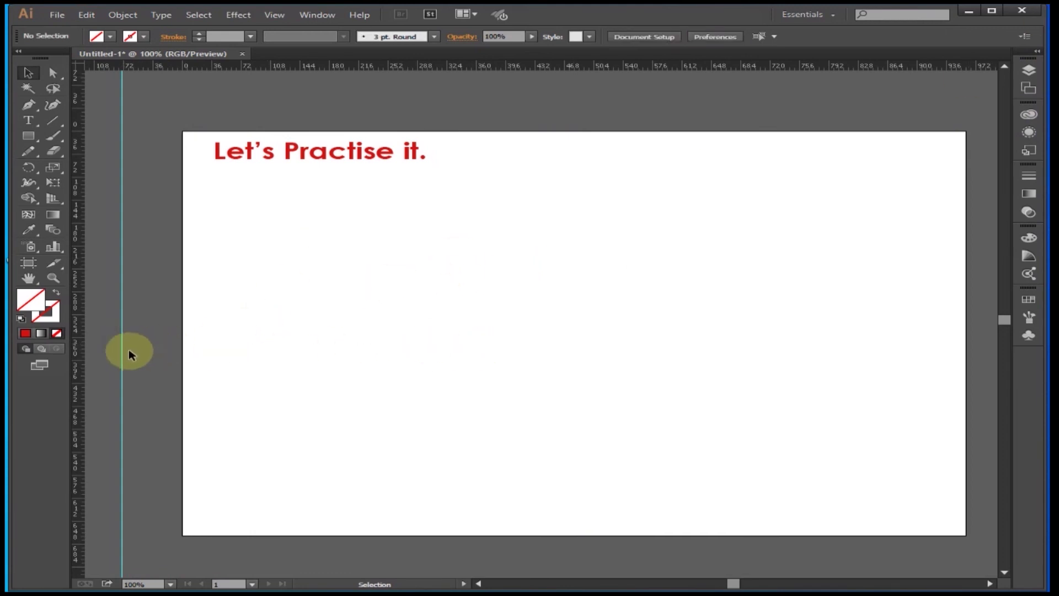
left_click_drag(80, 358, 547, 365)
Draw the heart's curved left half with the Pen tool, from the centre guide to the bottom point
left_click(28, 105)
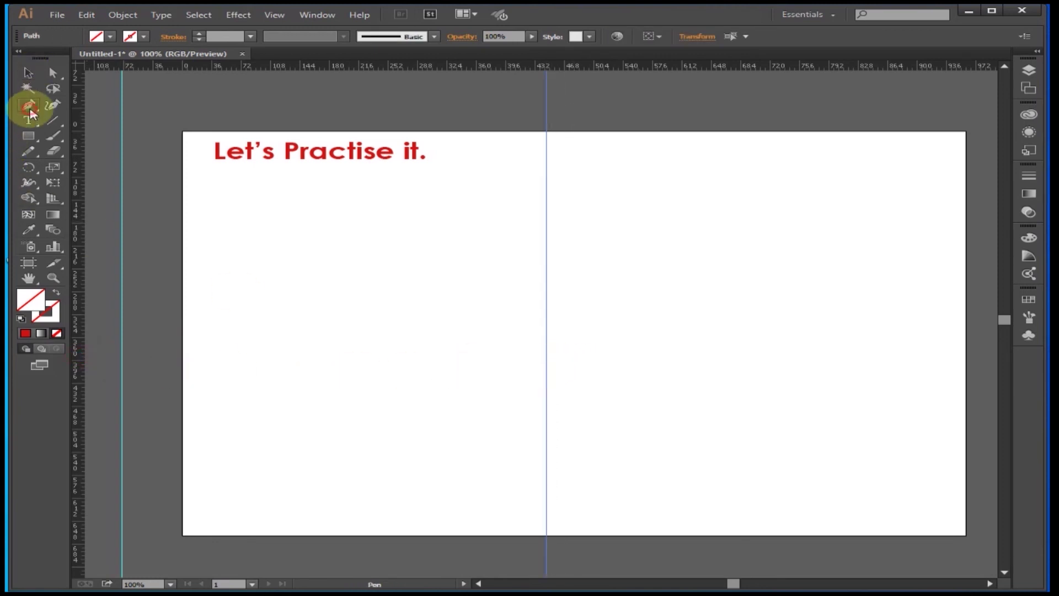
left_click(546, 212)
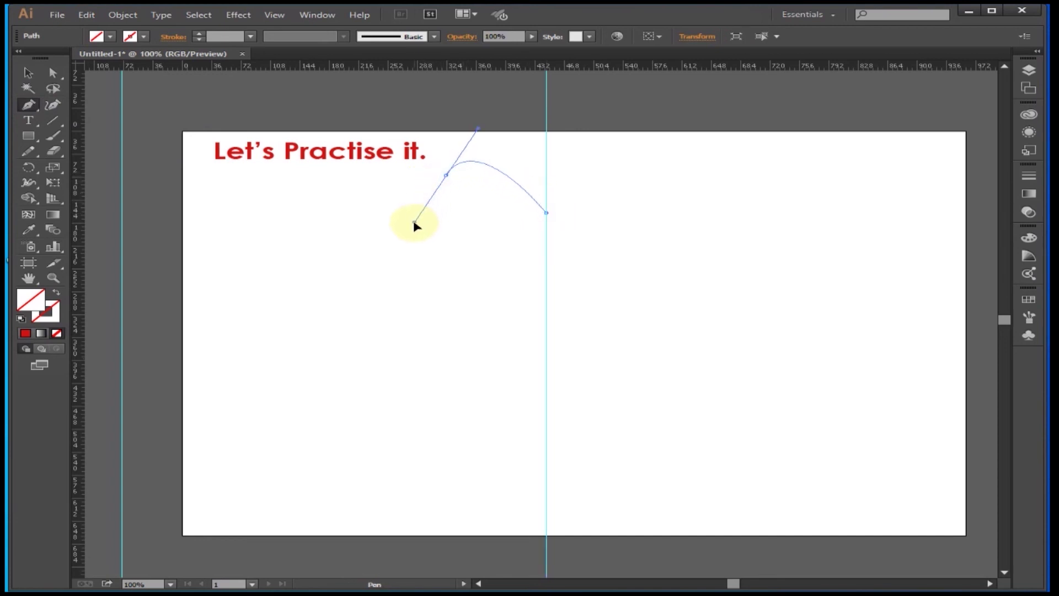
left_click_drag(414, 230, 414, 229)
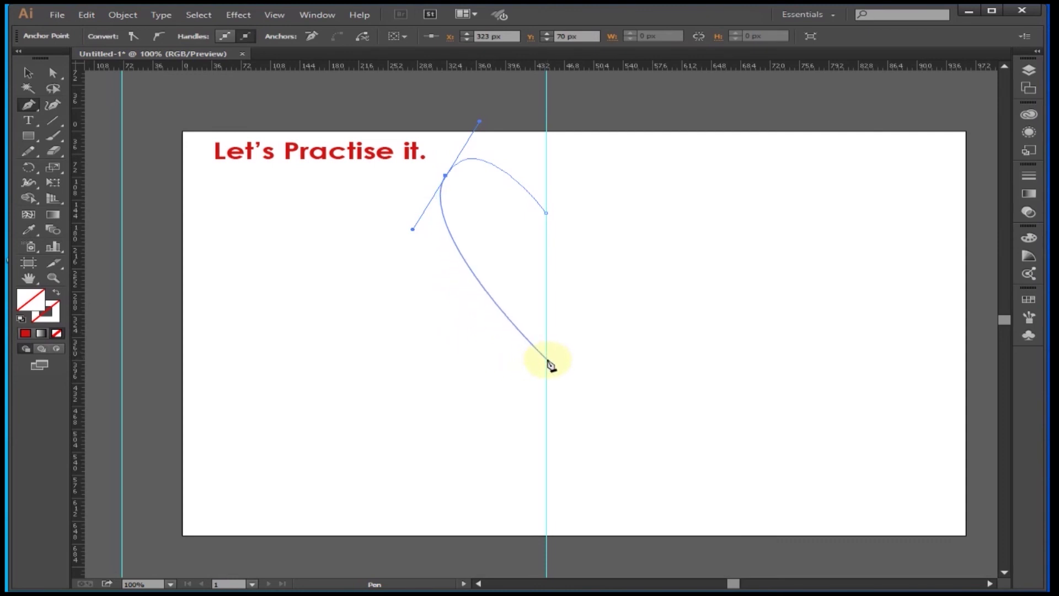
left_click_drag(548, 361, 554, 320)
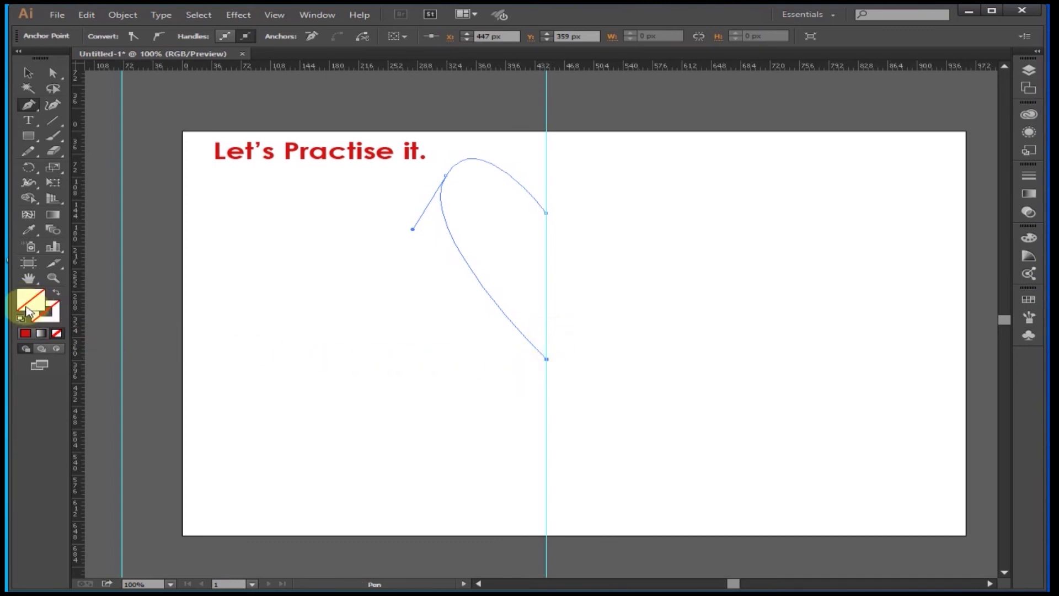
left_click(27, 72)
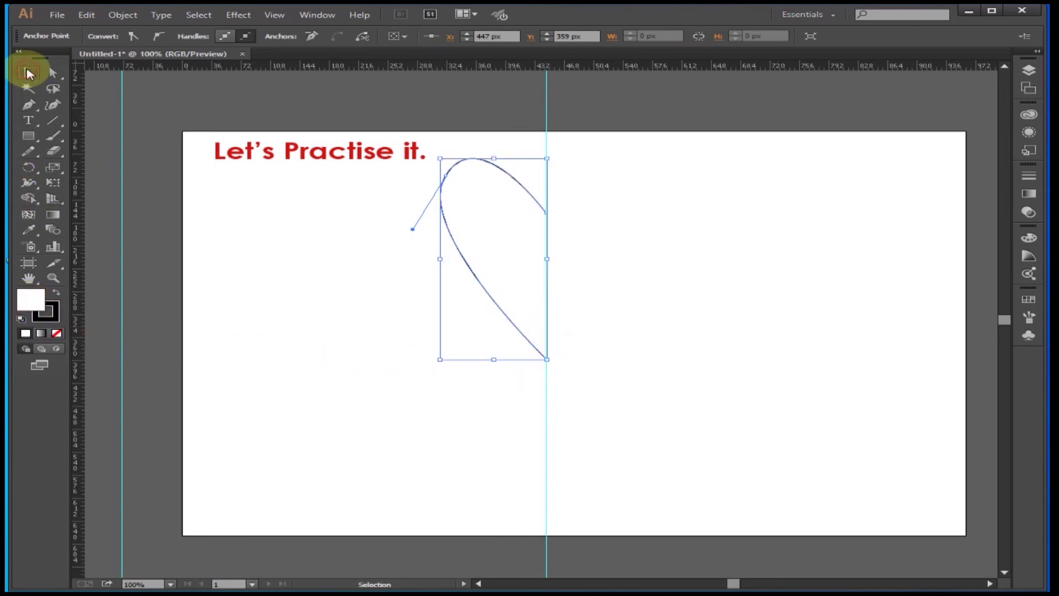
left_click_drag(503, 240, 509, 290)
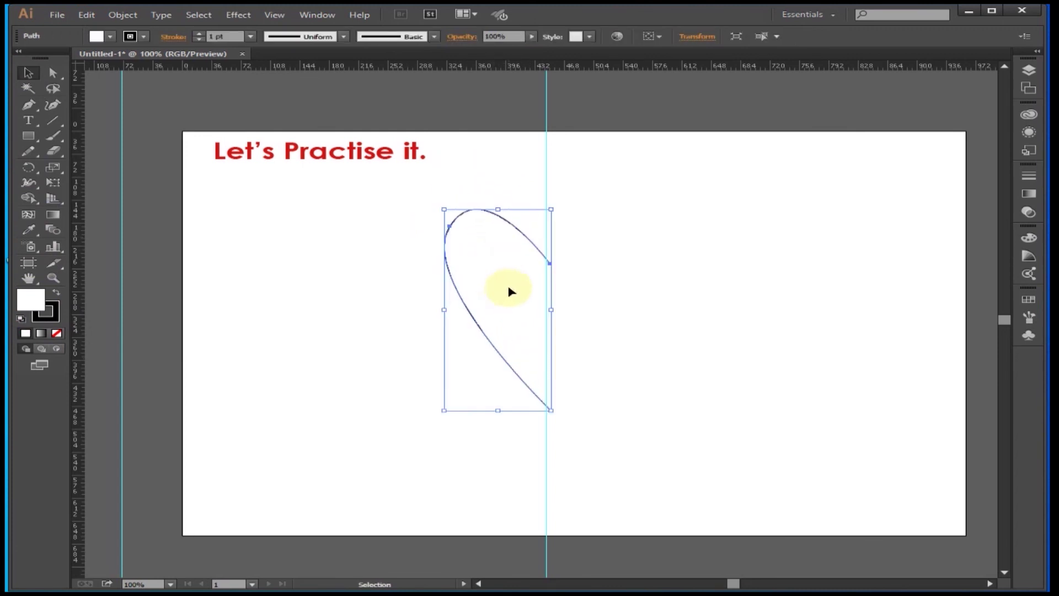
key("ctrl+z")
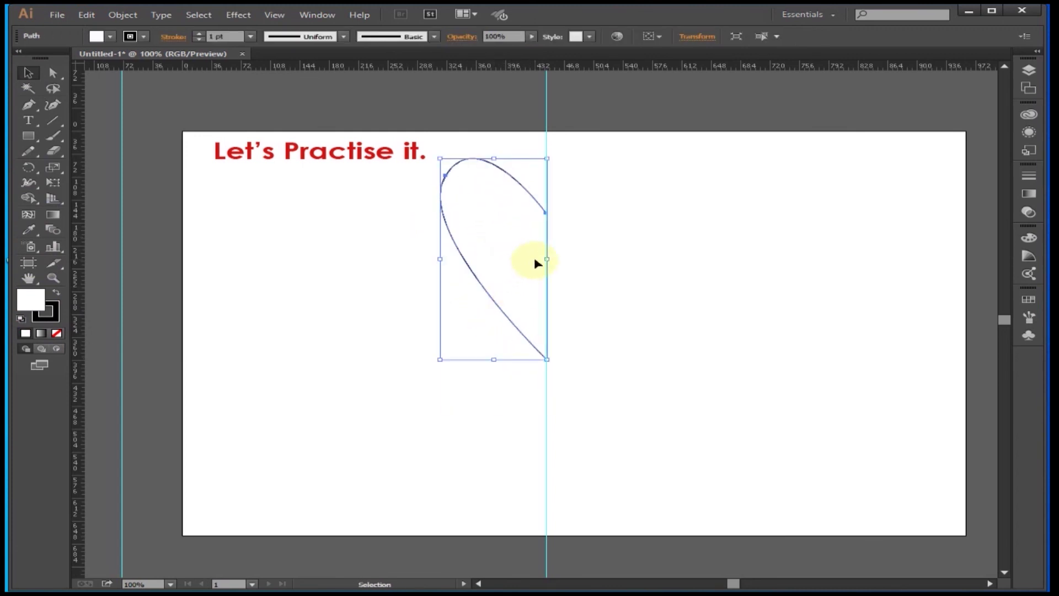
Reflect a vertical copy of the half heart and slide it right to complete the outline
right_click(510, 240)
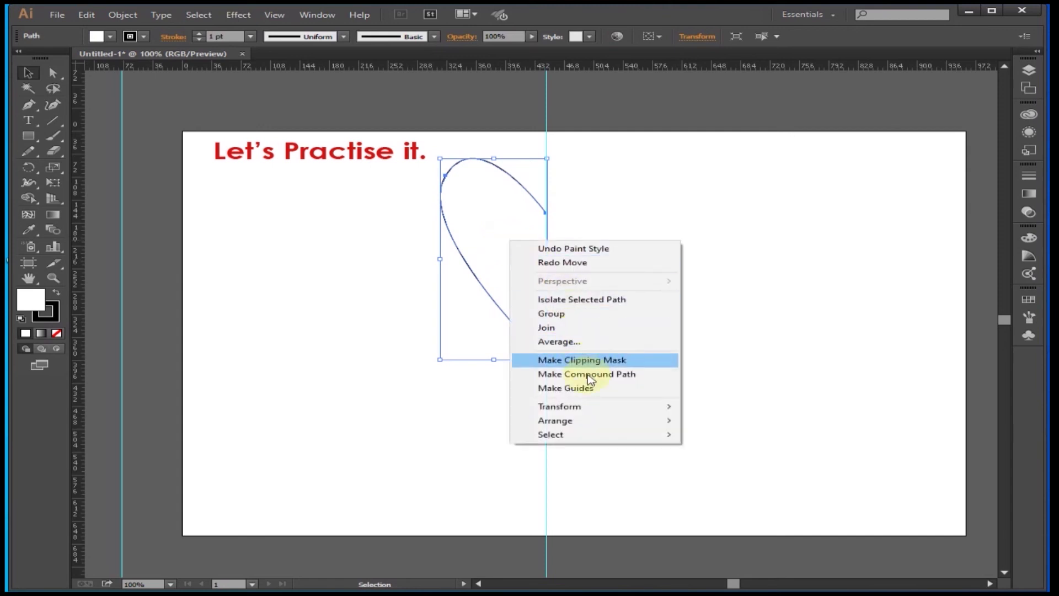
mouse_move(559, 406)
left_click(735, 454)
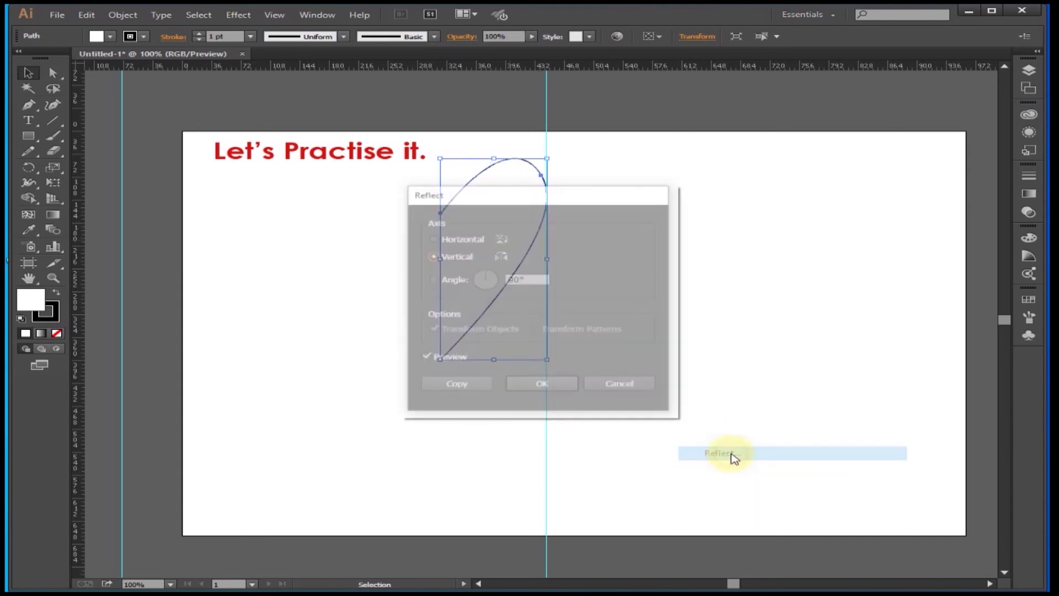
left_click(461, 387)
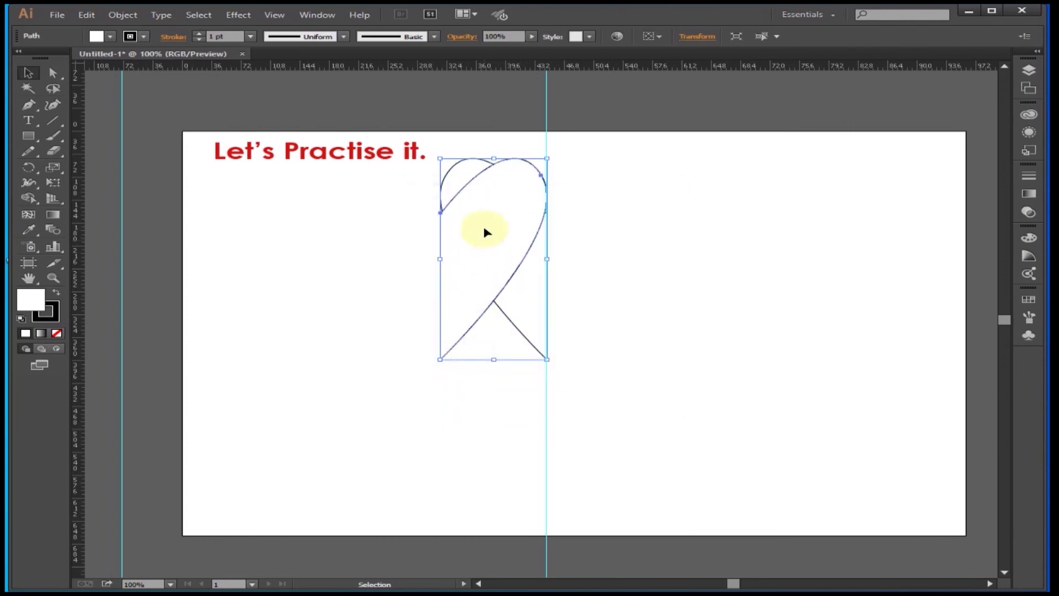
left_click_drag(486, 232, 581, 220)
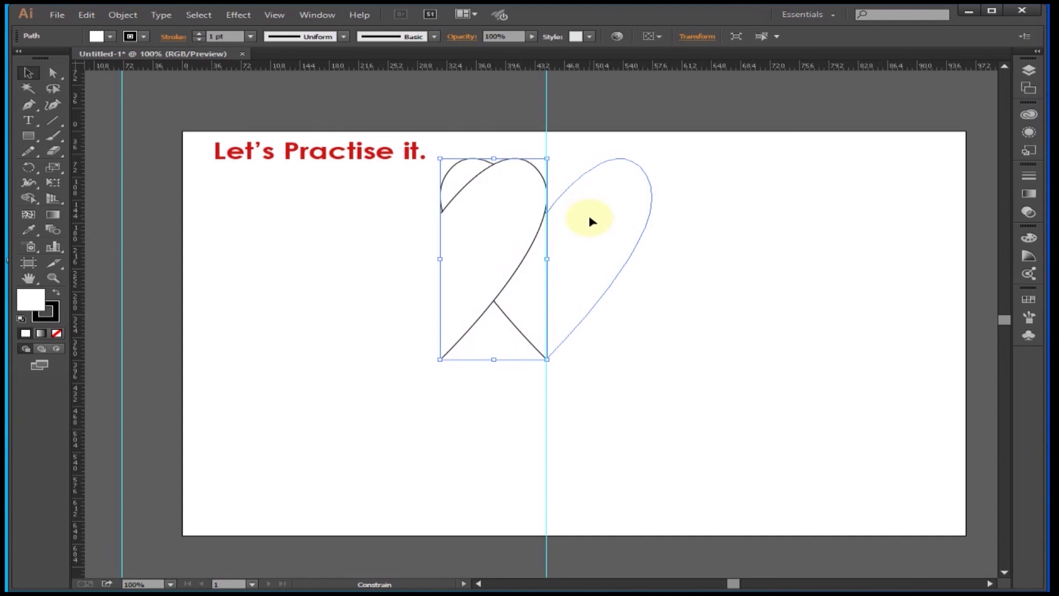
left_click_drag(592, 220, 593, 221)
left_click(729, 283)
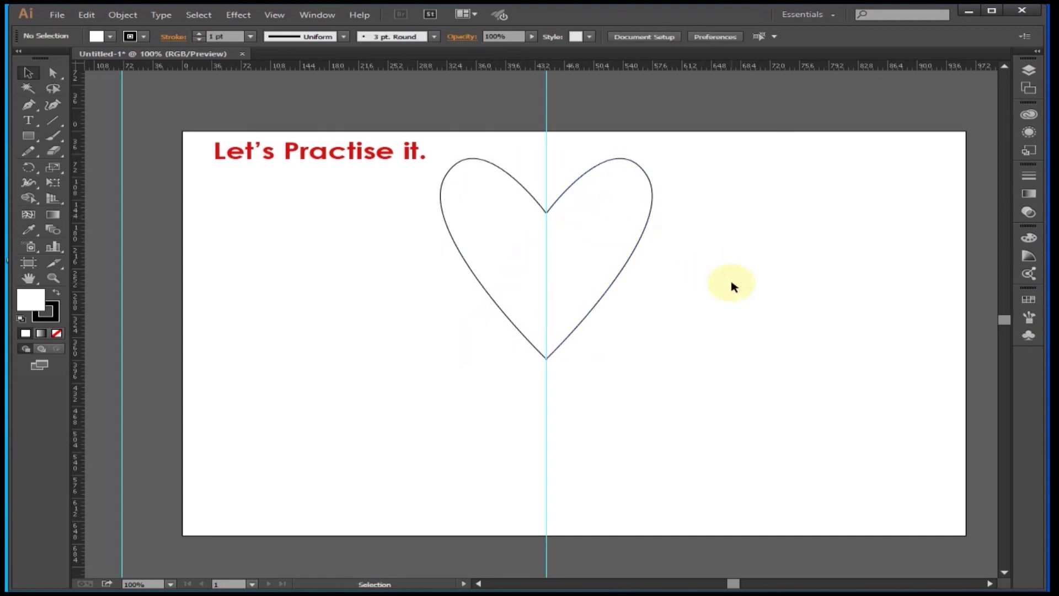
Drag the central guide off to the left and select the heart path
right_click(546, 420)
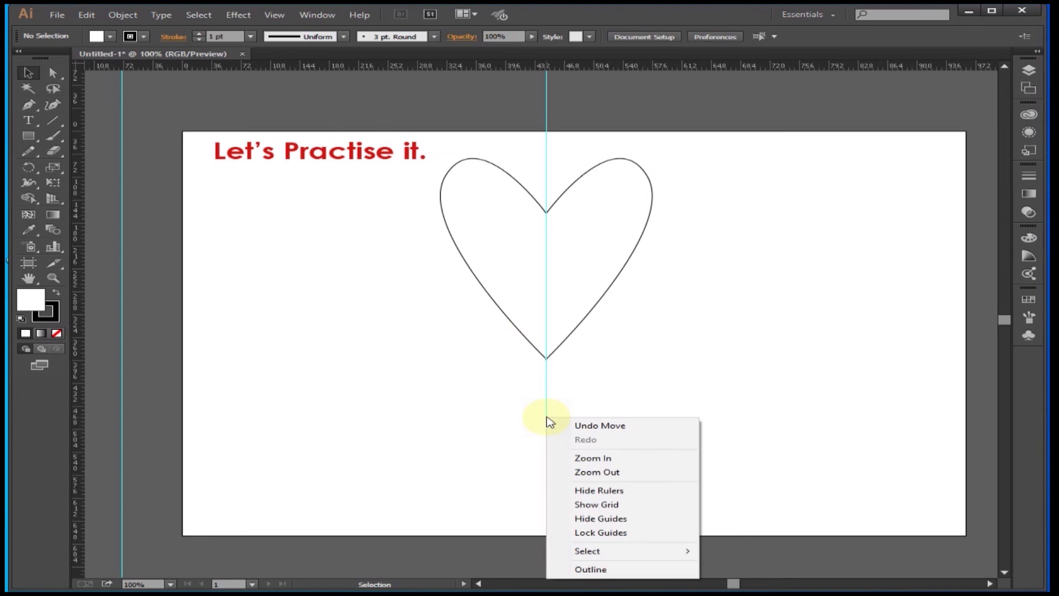
left_click_drag(546, 420, 159, 436)
left_click(549, 358)
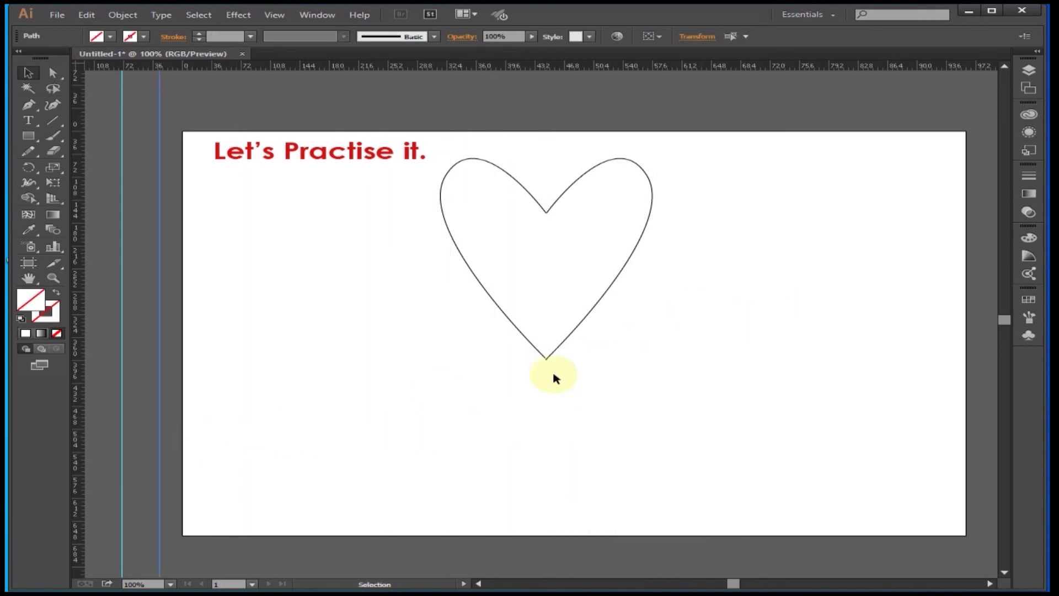
Average the heart halves' meeting anchor points on both axes
left_click(53, 74)
left_click_drag(584, 241, 586, 241)
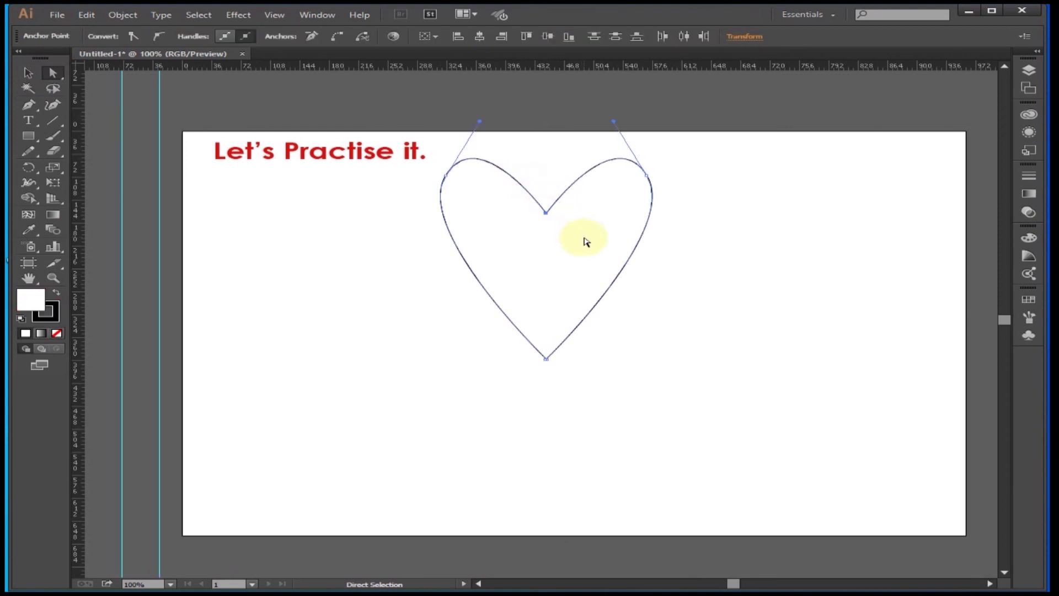
right_click(550, 204)
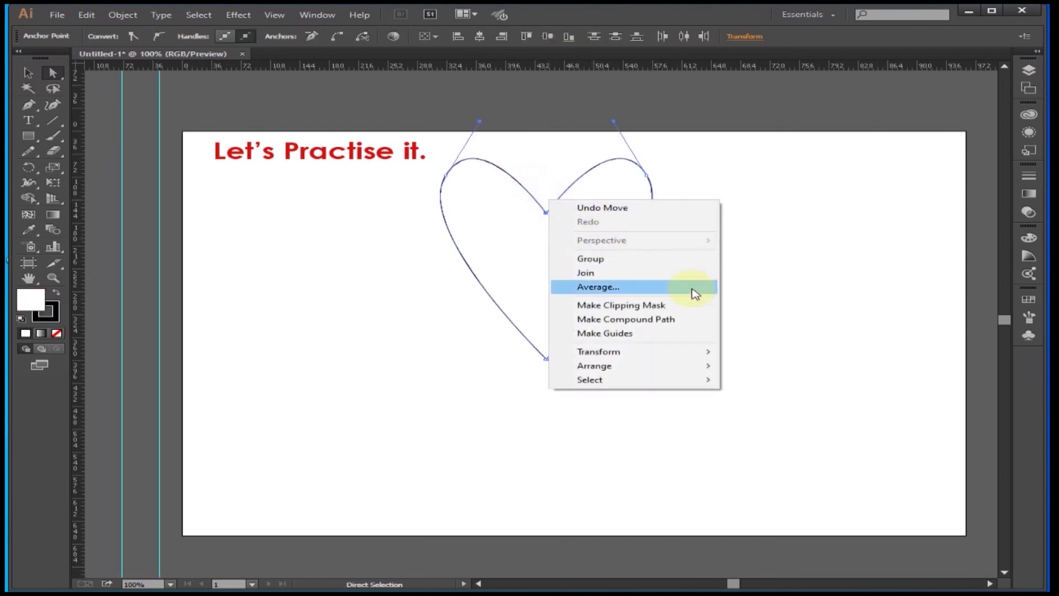
left_click(600, 287)
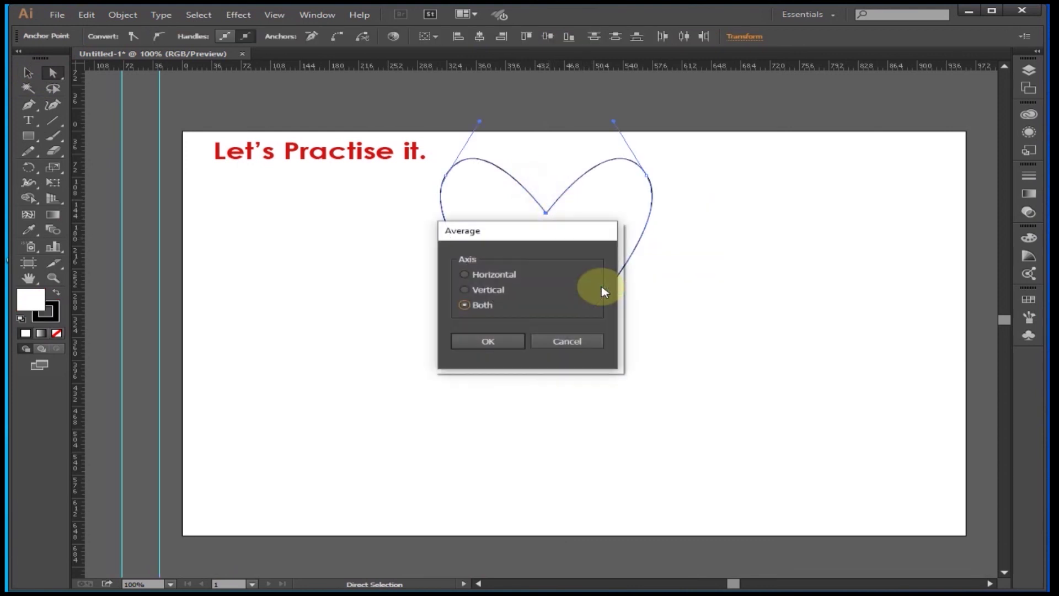
left_click(502, 342)
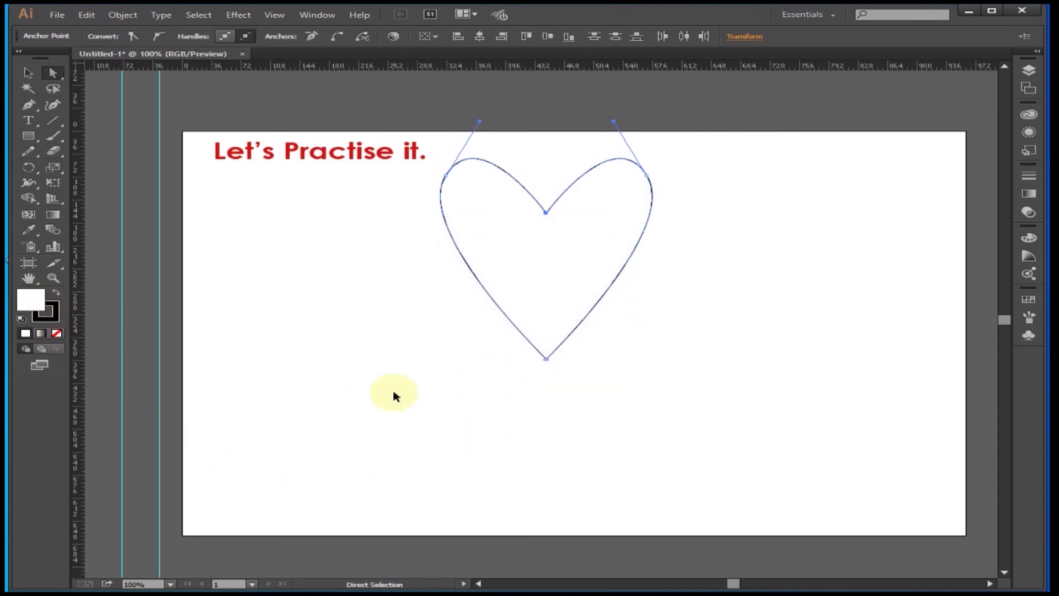
key("ctrl+a")
left_click(53, 279)
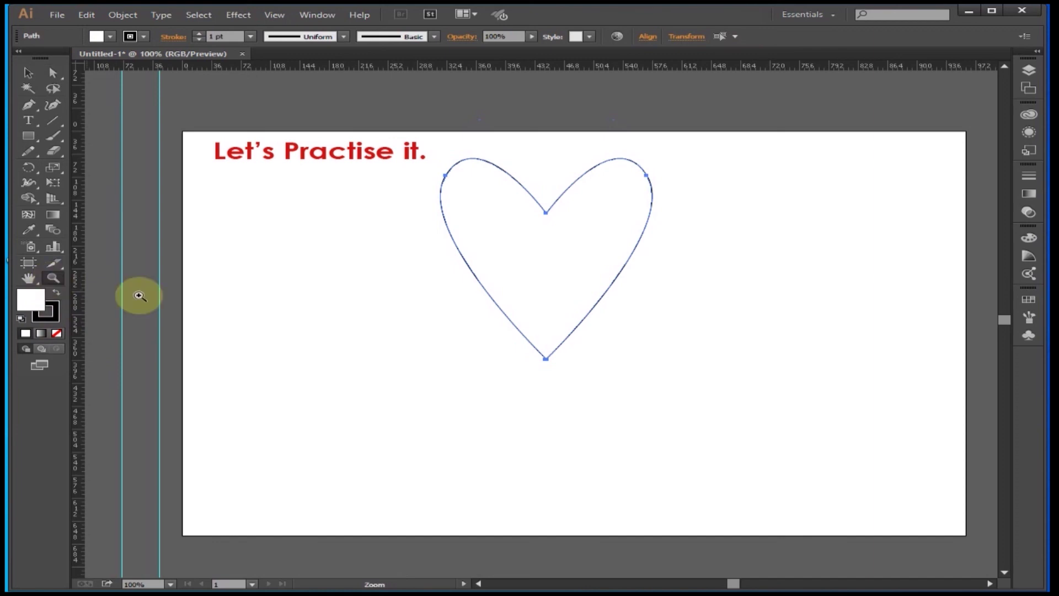
Zoom to 300%, then average (Both) and join the two top-dip endpoints into one corner
left_click(550, 208)
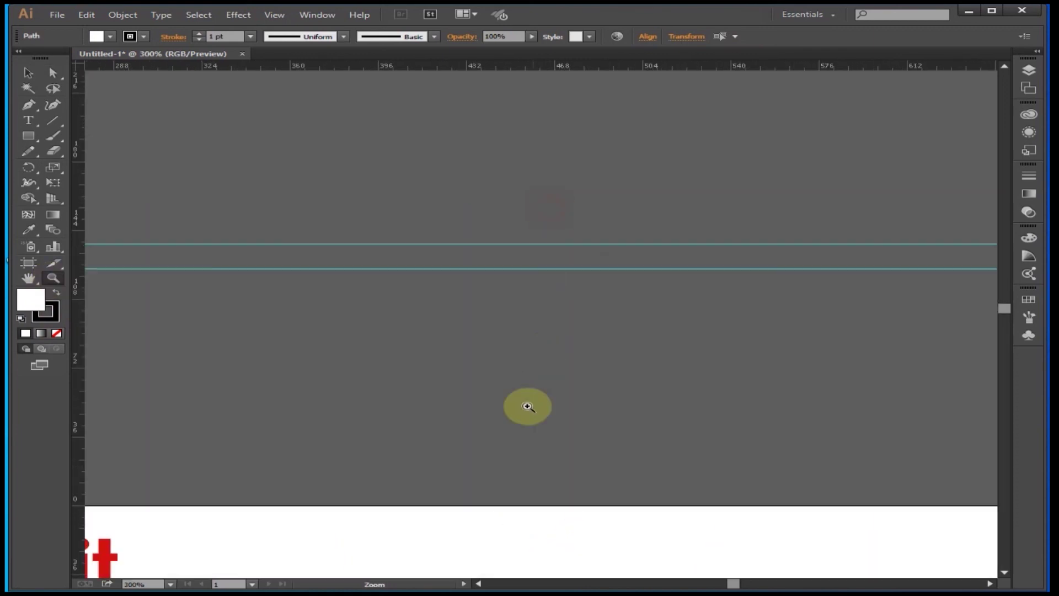
mouse_move(538, 545)
left_mouse_down()
mouse_move(575, 210)
mouse_move(575, 105)
left_mouse_up()
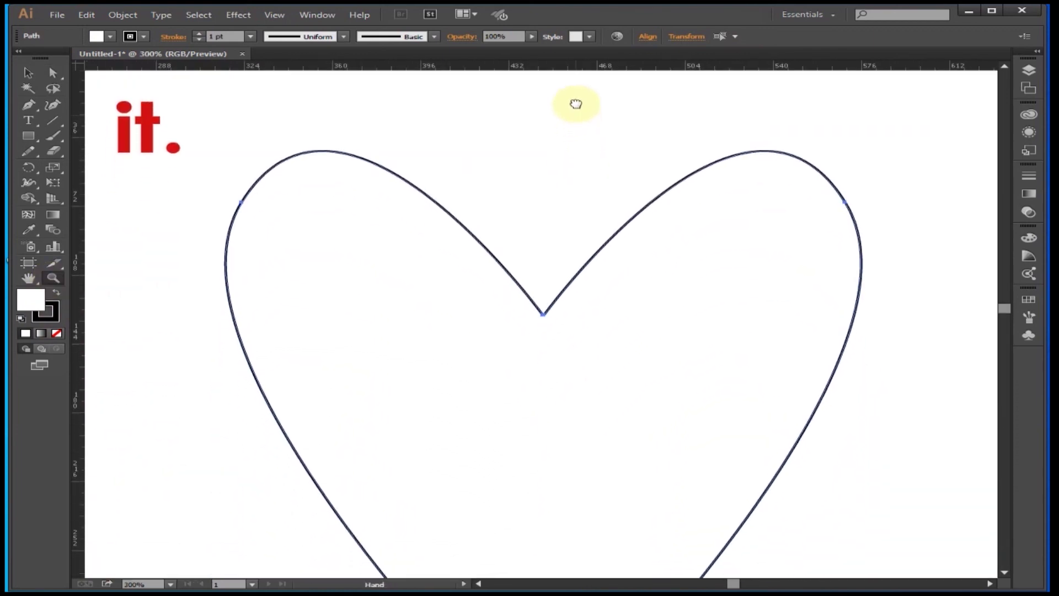
left_click(53, 72)
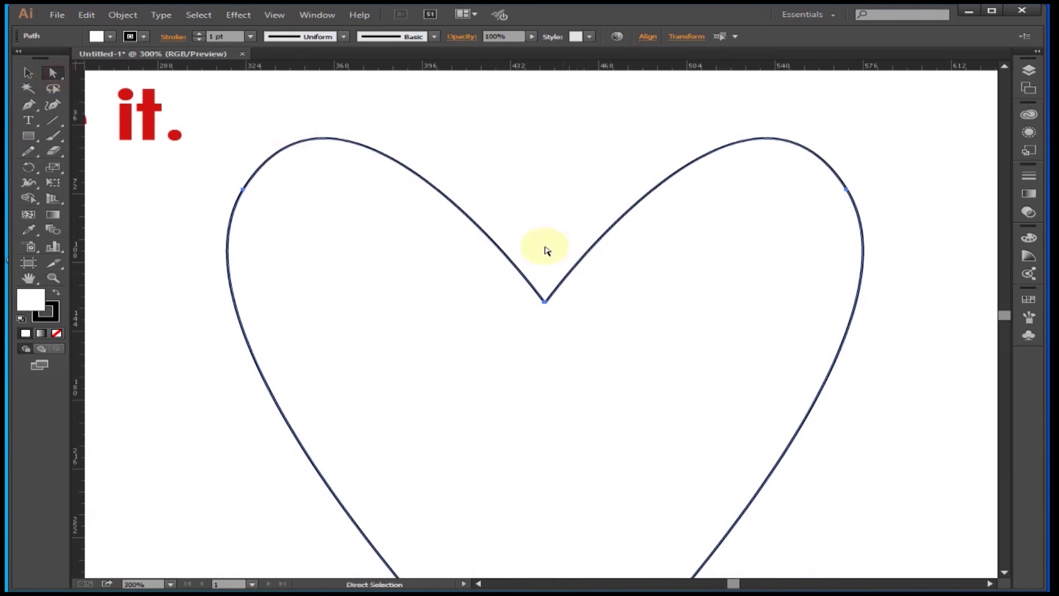
left_click_drag(520, 243, 591, 346)
right_click(540, 278)
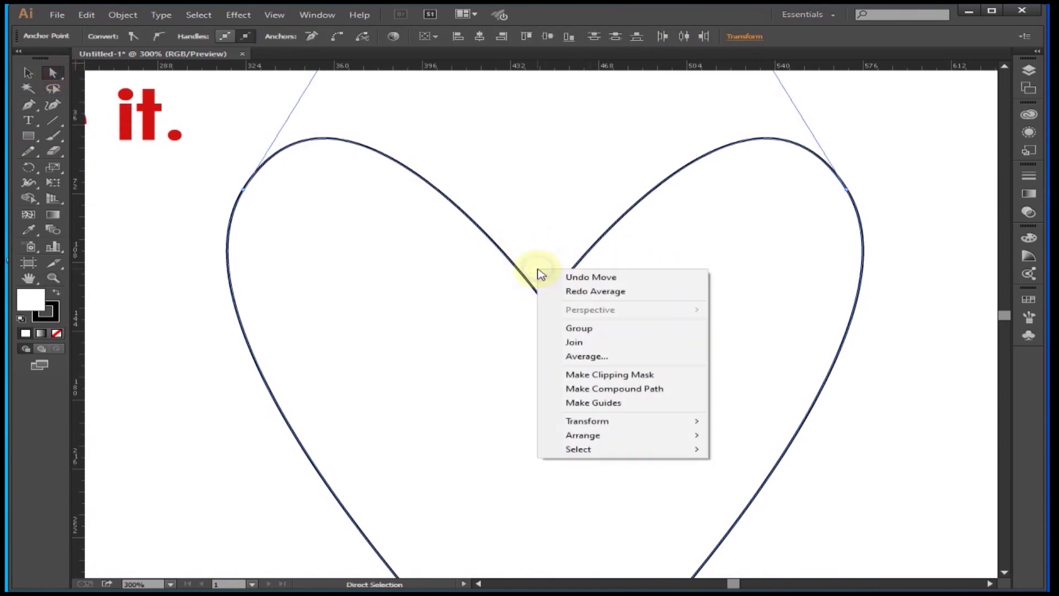
left_click(591, 354)
left_click(504, 341)
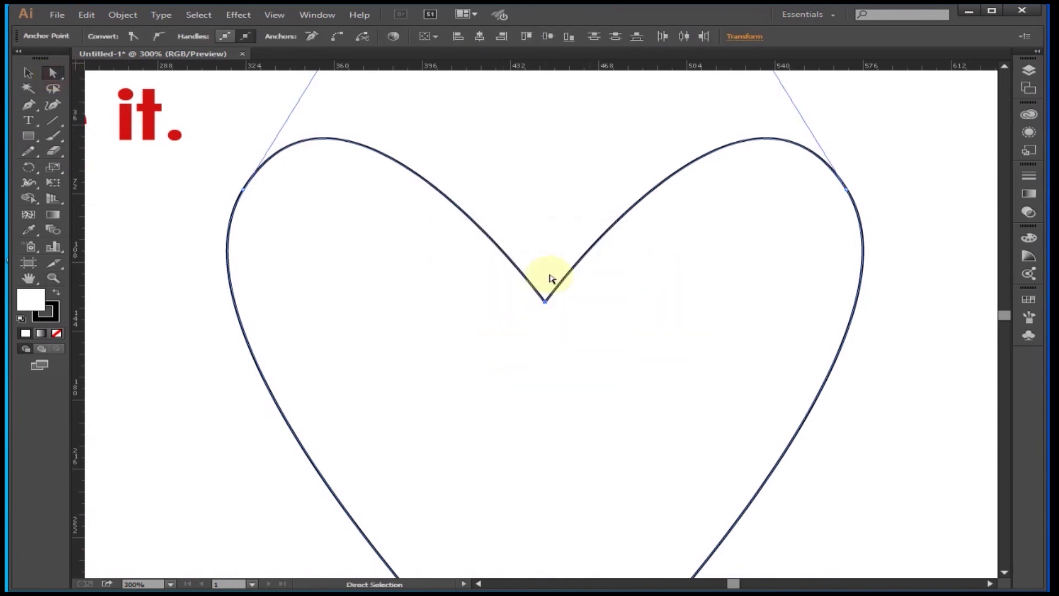
right_click(544, 253)
left_click(582, 322)
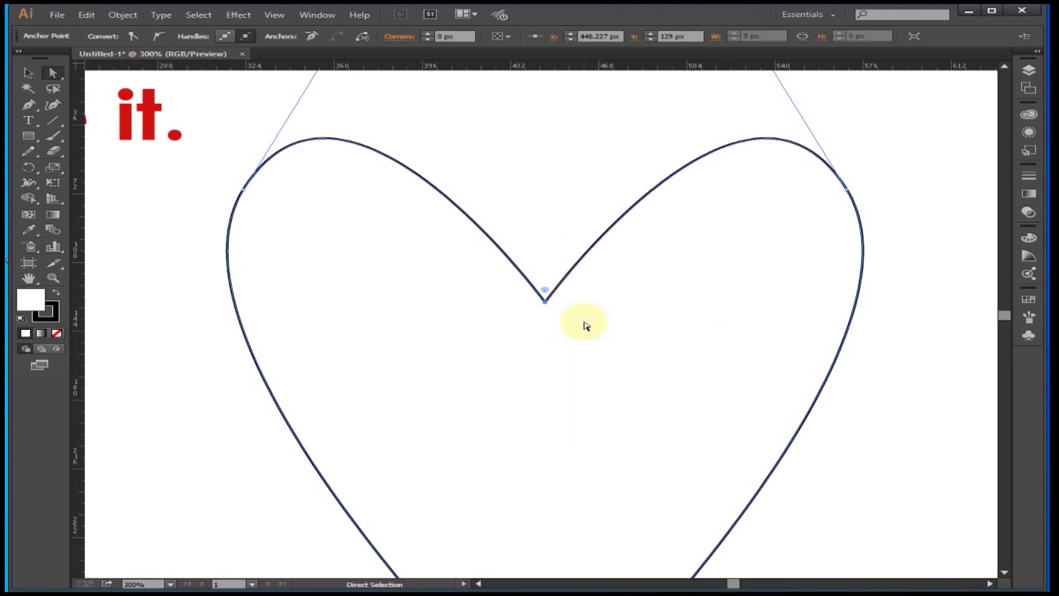
mouse_move(563, 444)
left_mouse_down()
mouse_move(558, 279)
mouse_move(537, 248)
left_mouse_up()
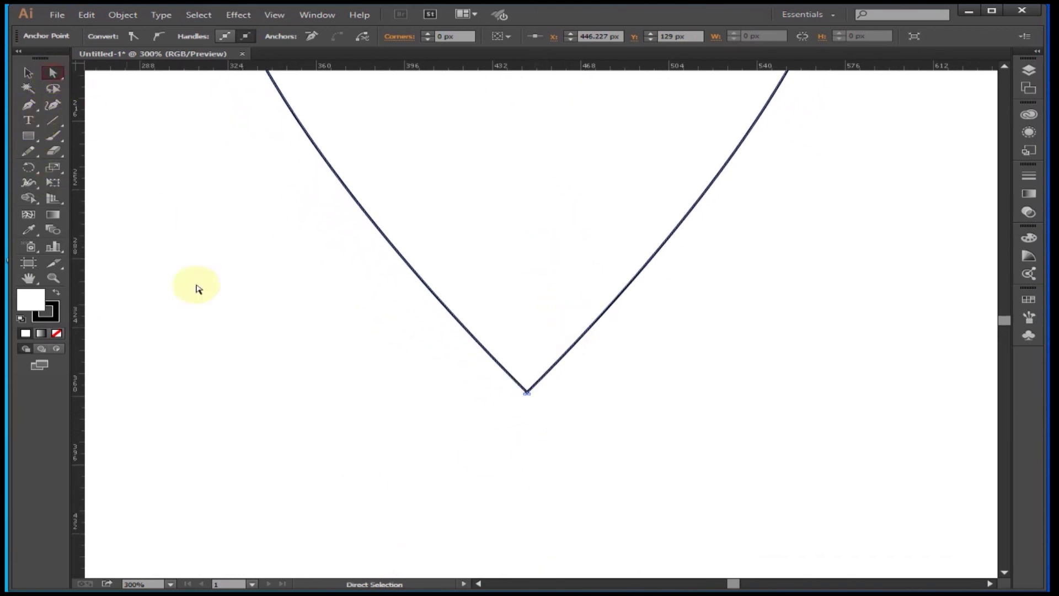
Average (Both) and join the two bottom-tip endpoints into a single point
left_click(583, 439)
mouse_move(589, 386)
left_mouse_down()
mouse_move(491, 395)
mouse_move(469, 420)
left_mouse_up()
right_click(540, 395)
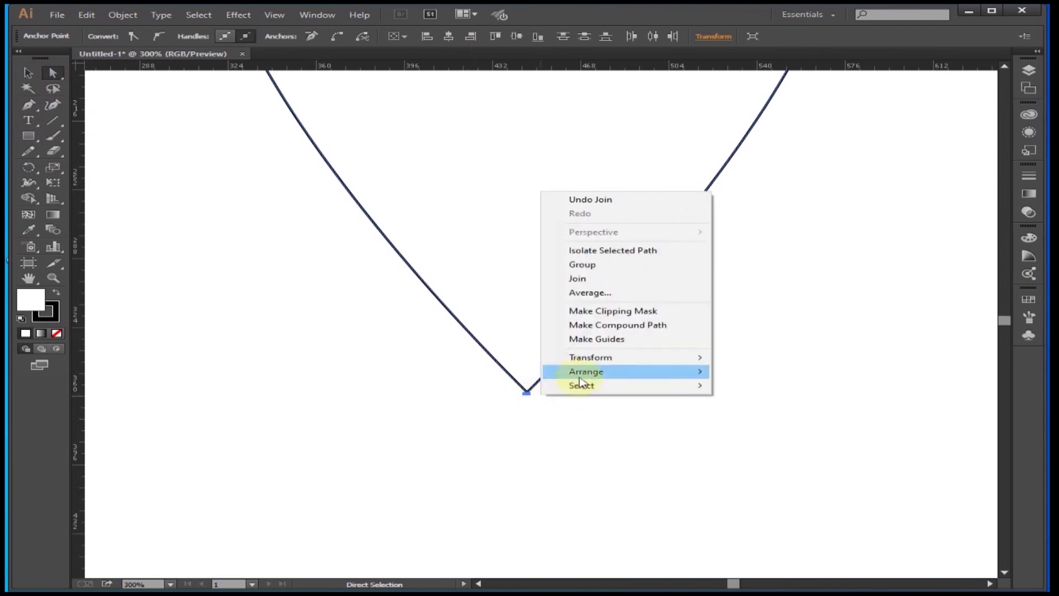
left_click(591, 293)
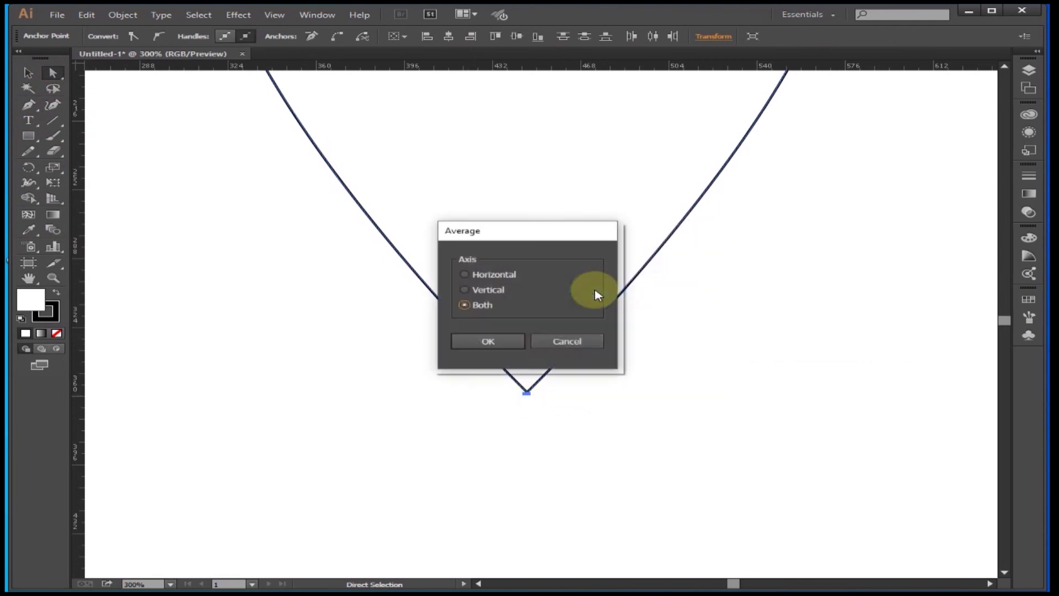
left_click(485, 339)
left_click(554, 406)
right_click(540, 402)
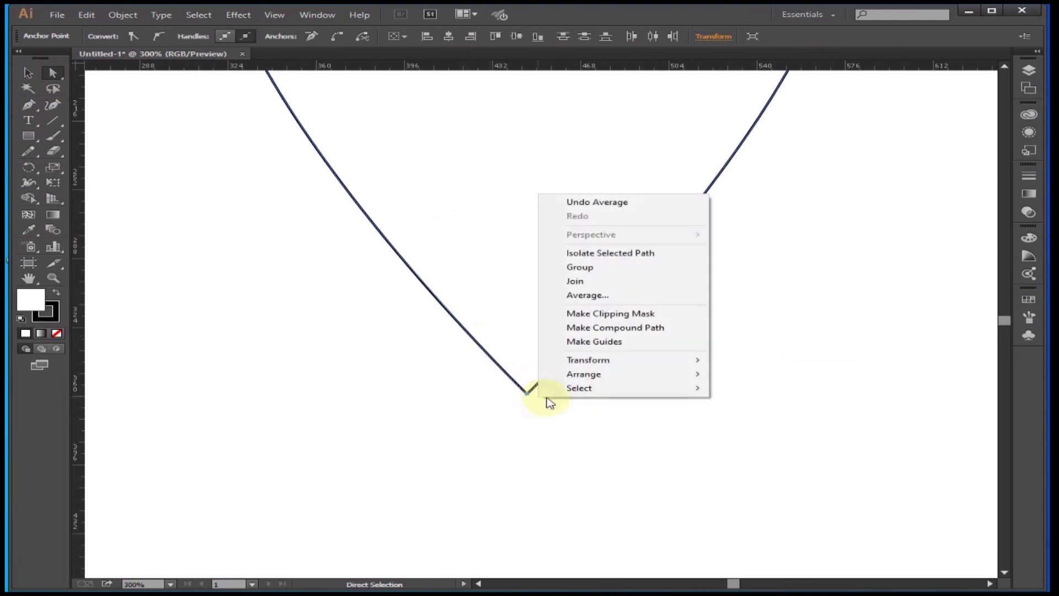
left_click(610, 282)
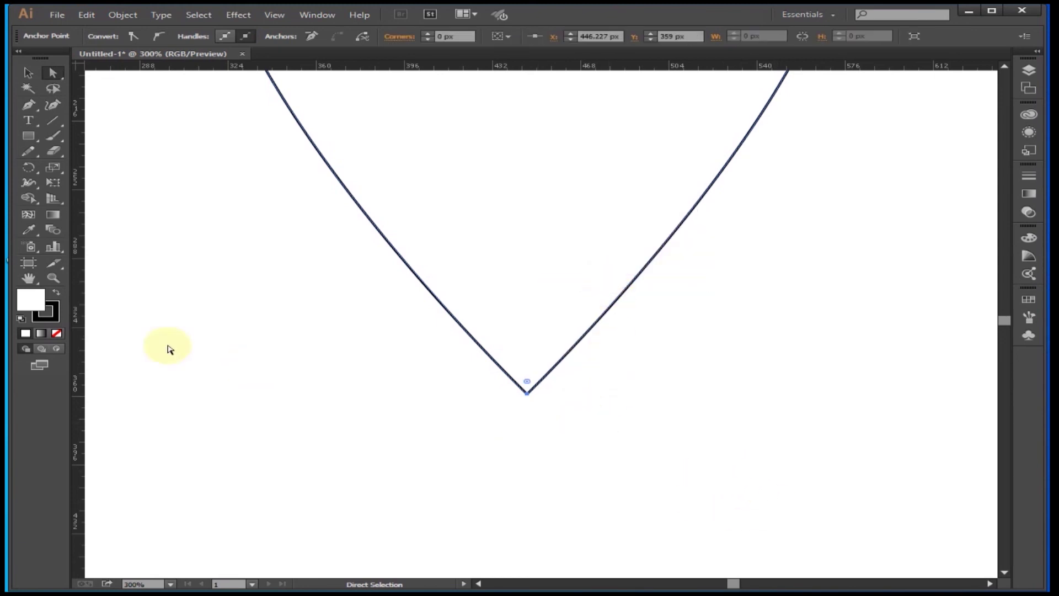
left_click(54, 277)
left_click(574, 230, "alt")
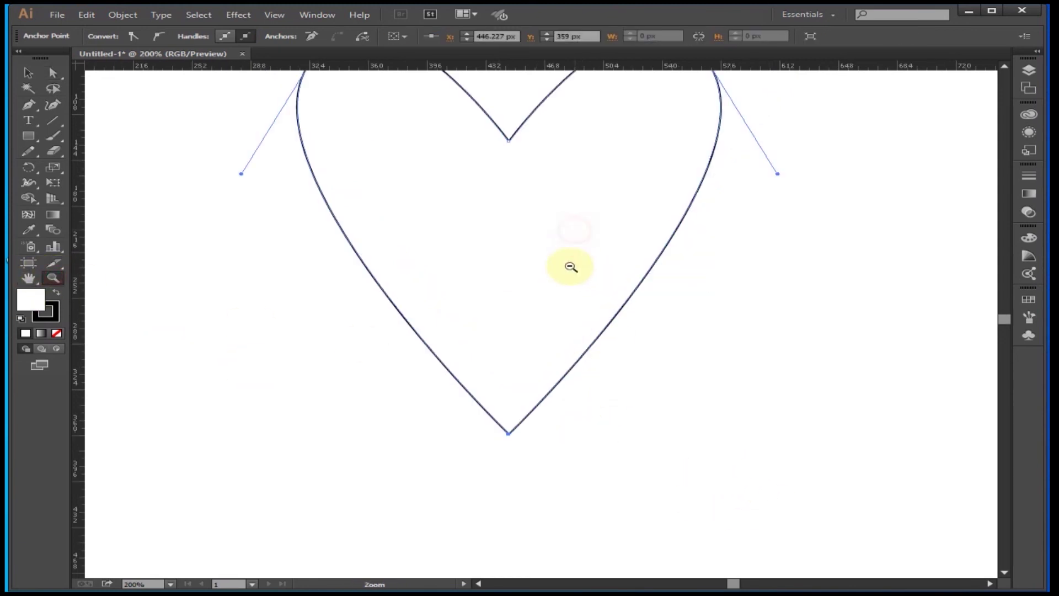
Zoom out to the full artboard and drag the heart down below 'Let's Practise it.'
left_click(518, 276, "alt")
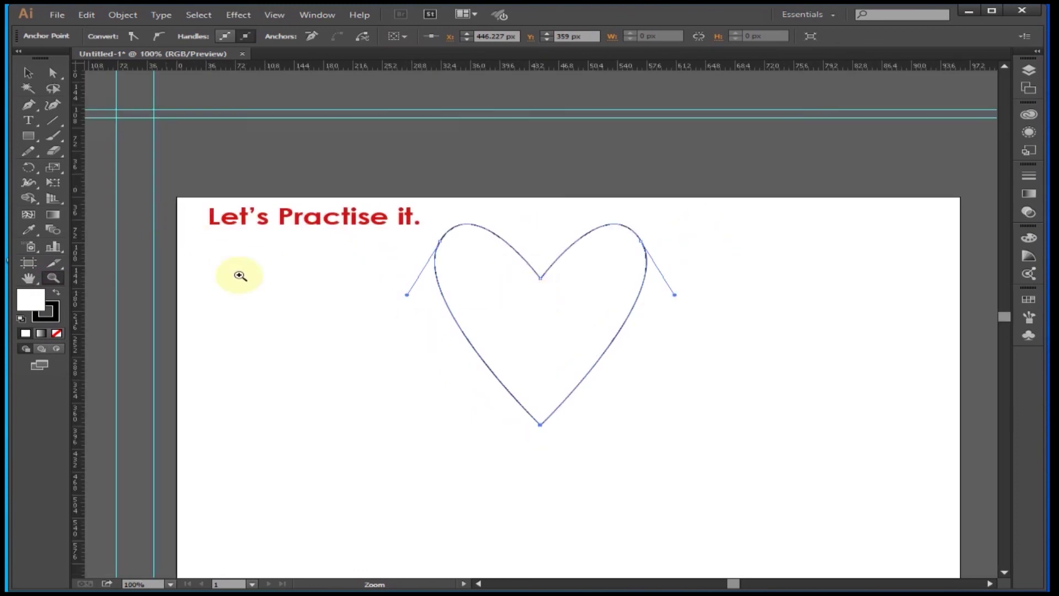
left_click_drag(680, 421, 645, 336)
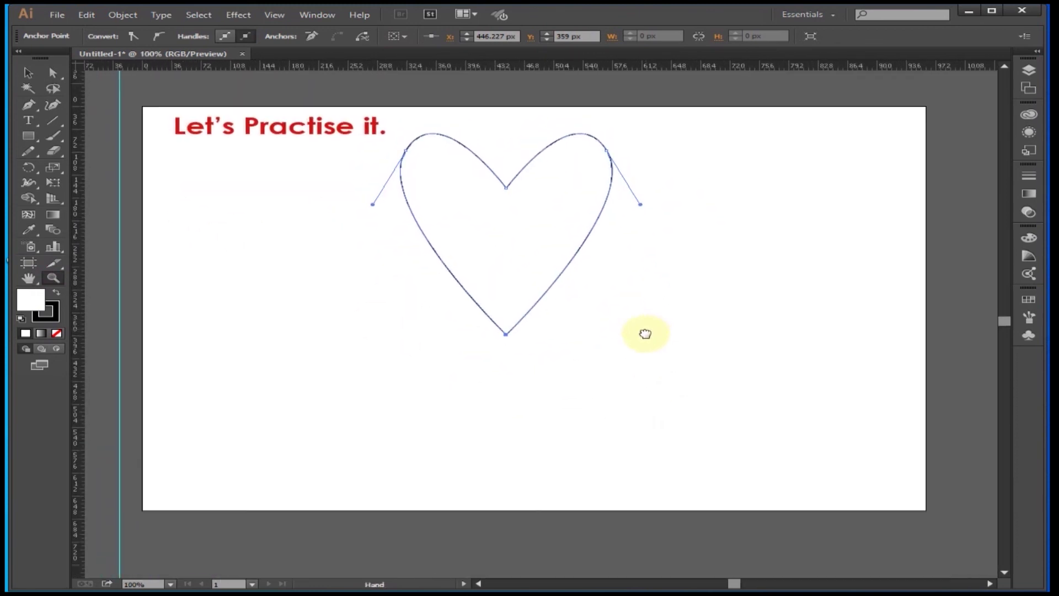
key("ctrl")
left_click(29, 73)
mouse_move(480, 224)
left_mouse_down()
mouse_move(558, 283)
mouse_move(523, 298)
mouse_move(570, 300)
left_mouse_up()
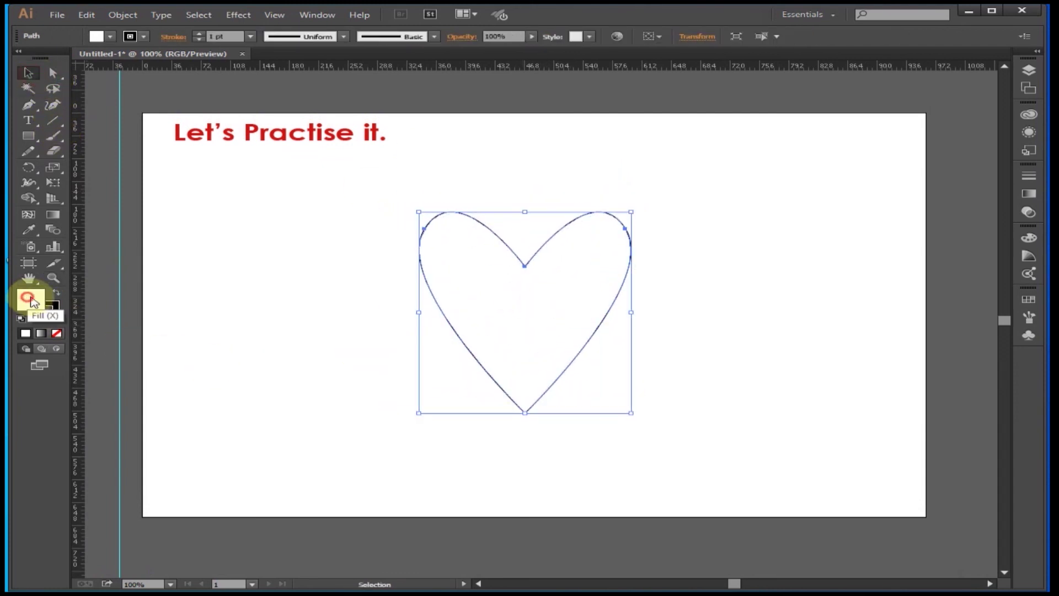
Fill the heart with solid red D61313
double_click(28, 300)
left_click(548, 214)
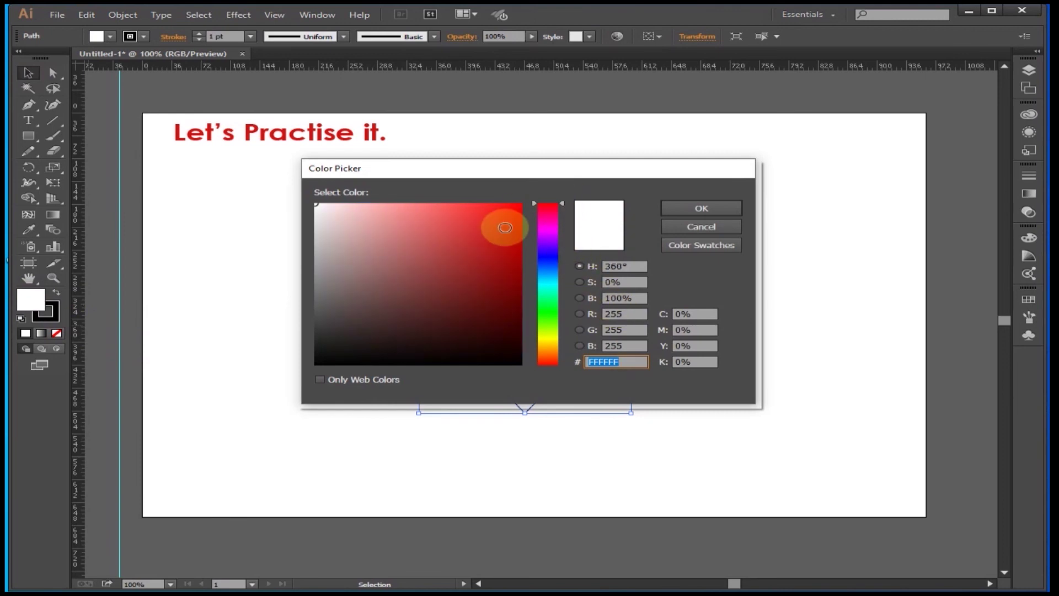
left_click(503, 229)
left_click(708, 211)
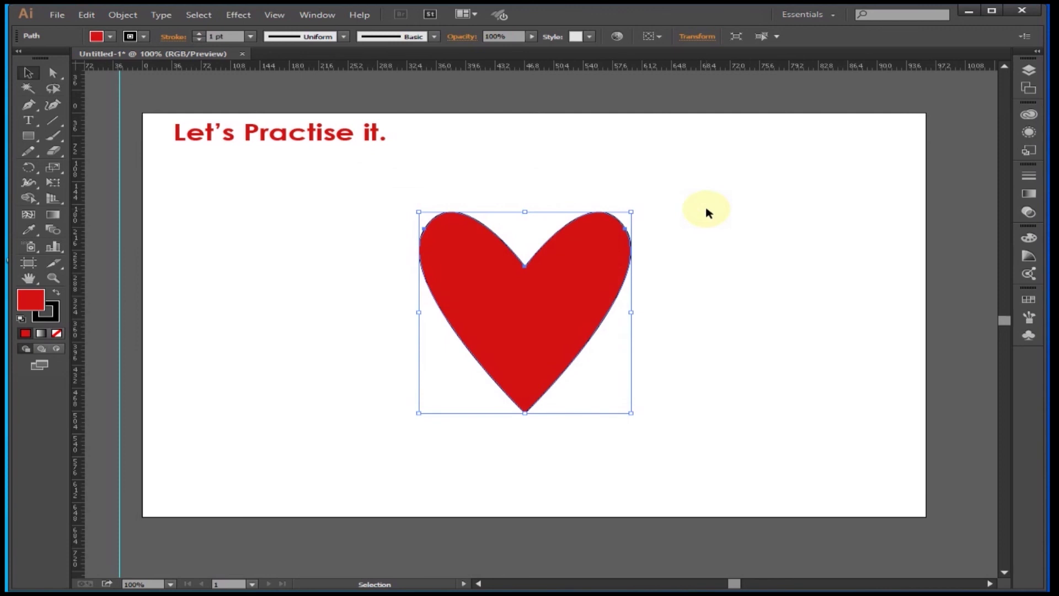
double_click(46, 312)
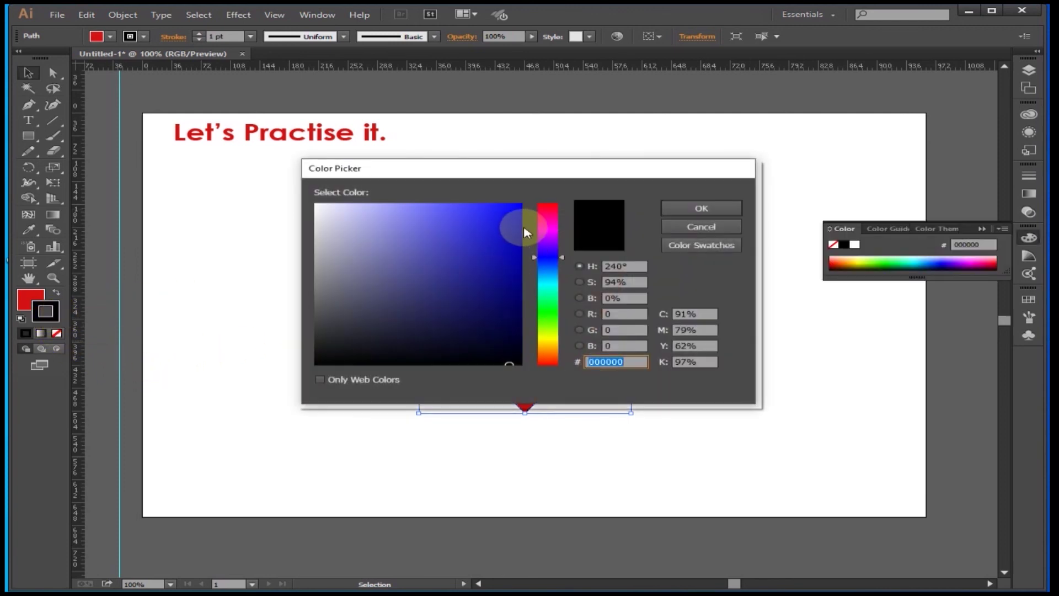
Give the heart a dark blue 09097F outline with a 3 pt stroke weight
left_click(509, 283)
left_click(669, 208)
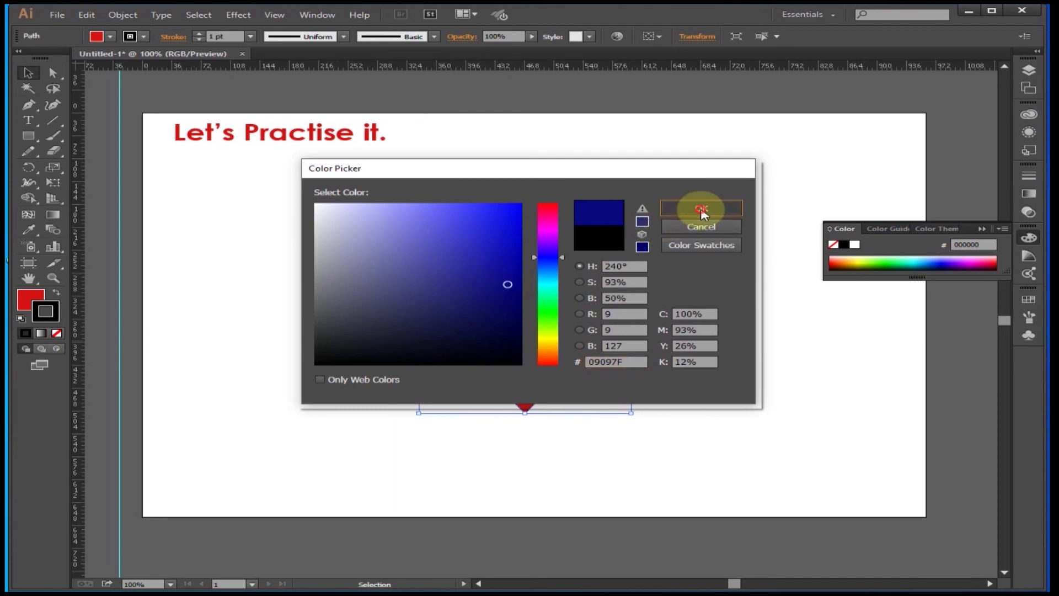
left_click(251, 37)
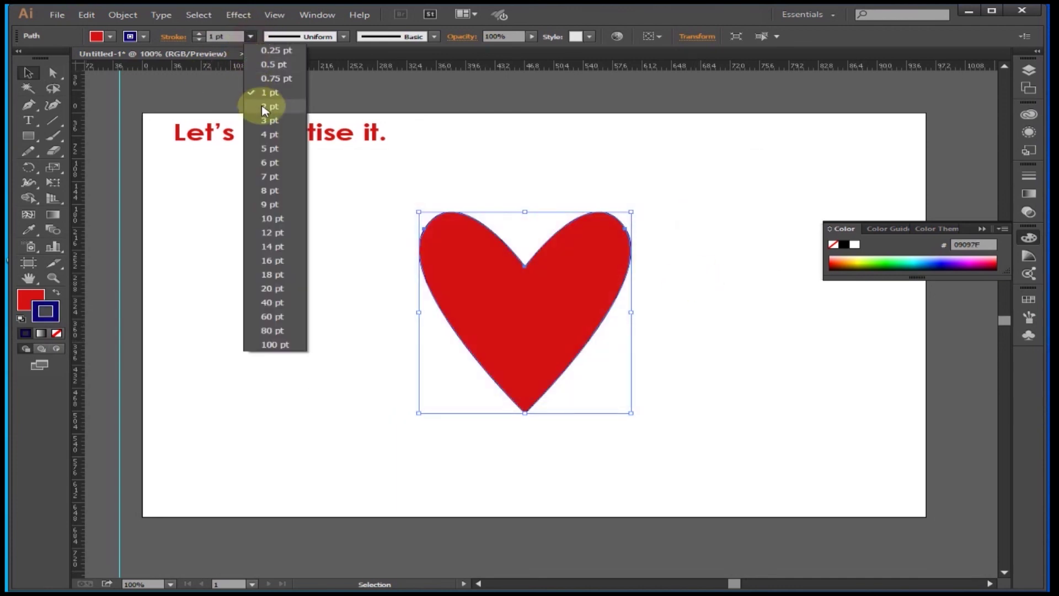
left_click(267, 102)
left_click(251, 36)
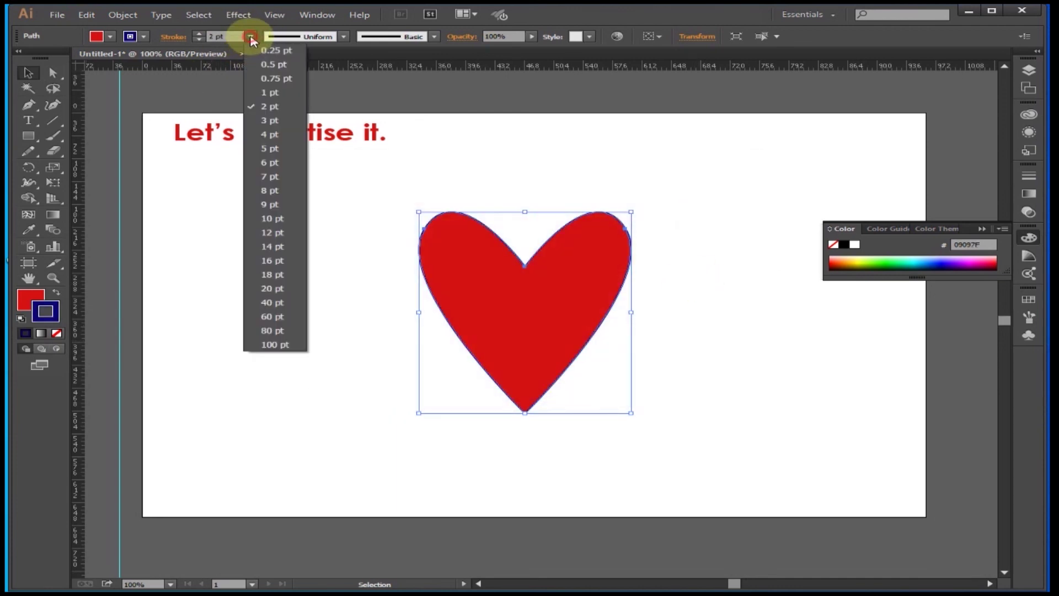
left_click(265, 111)
left_click(194, 418)
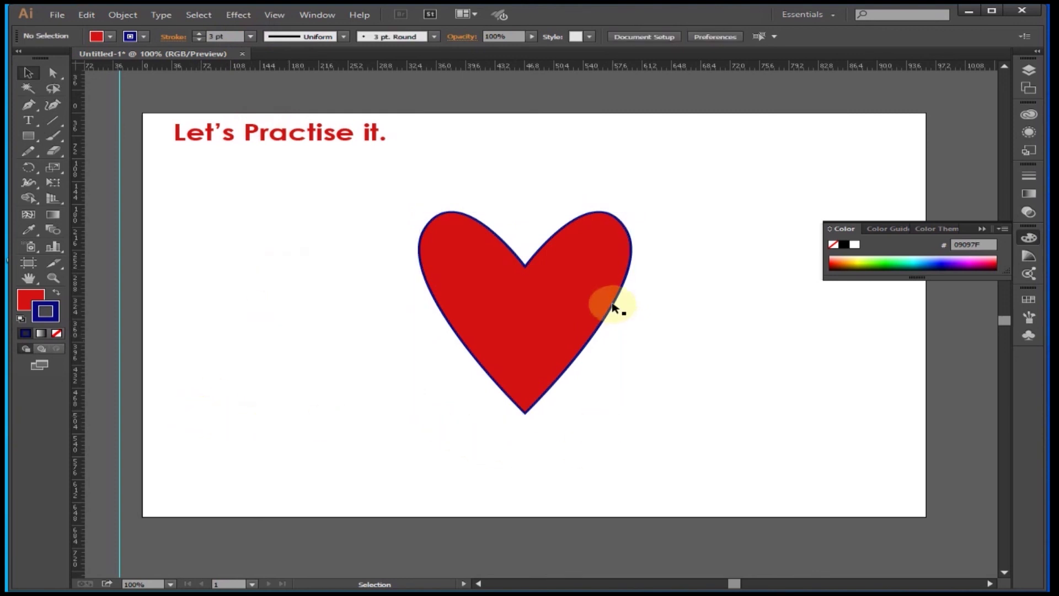
Set the stroke colour to bright green 0FED23 in the Color Picker
double_click(53, 313)
left_click(552, 315)
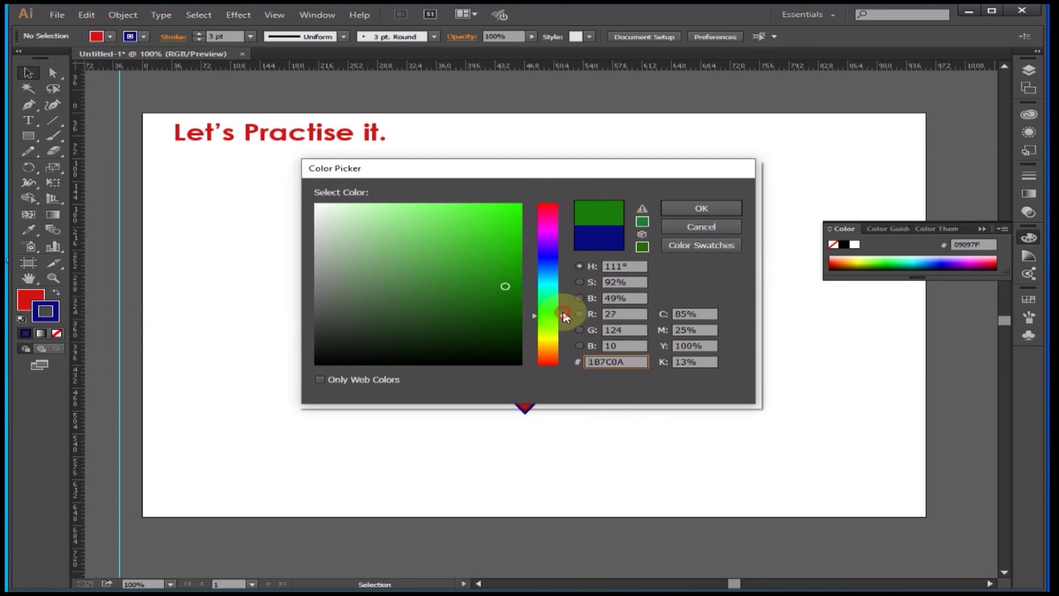
left_click(505, 217)
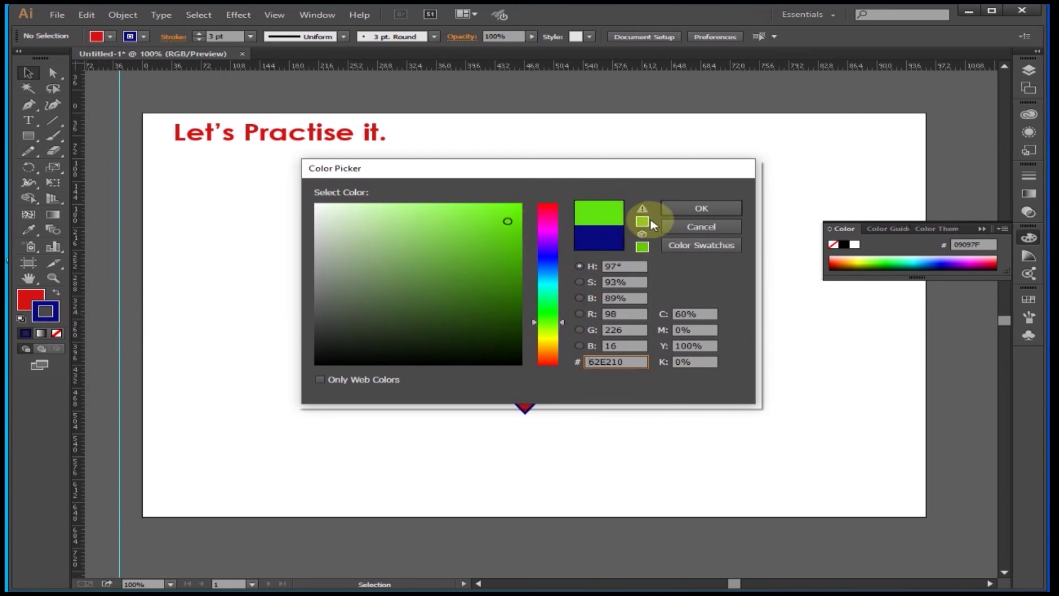
left_click(690, 209)
Select the heart and give its outline the bright green 0FED23 colour
left_click(504, 315)
double_click(52, 314)
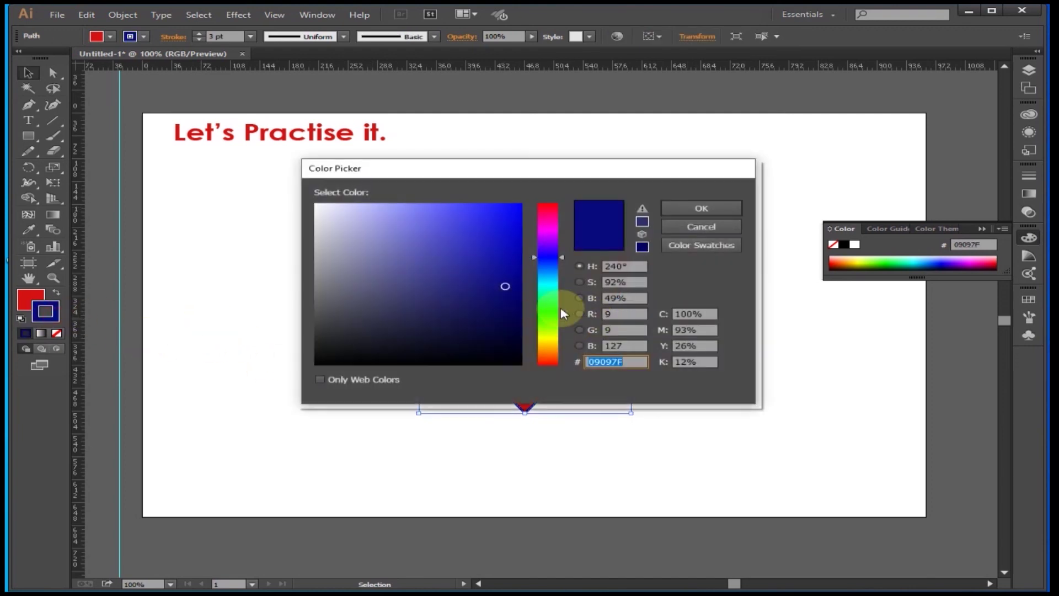
left_click(547, 312)
left_click(508, 212)
left_click(694, 208)
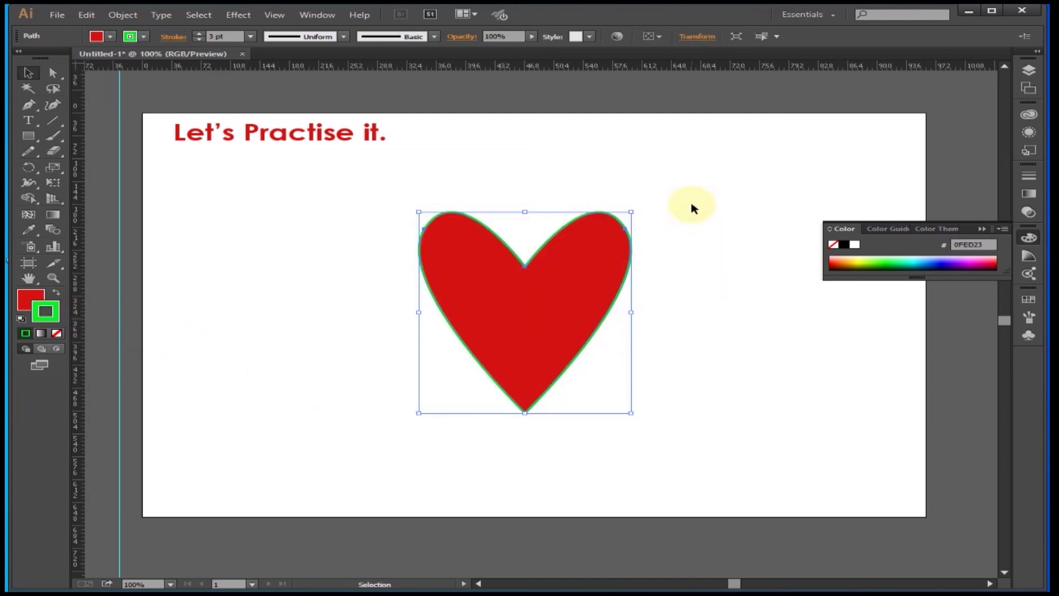
Leave the heart with red fill and green outline, and move it left below the title
left_click(57, 293)
left_click(57, 293)
left_click(56, 293)
left_click(56, 293)
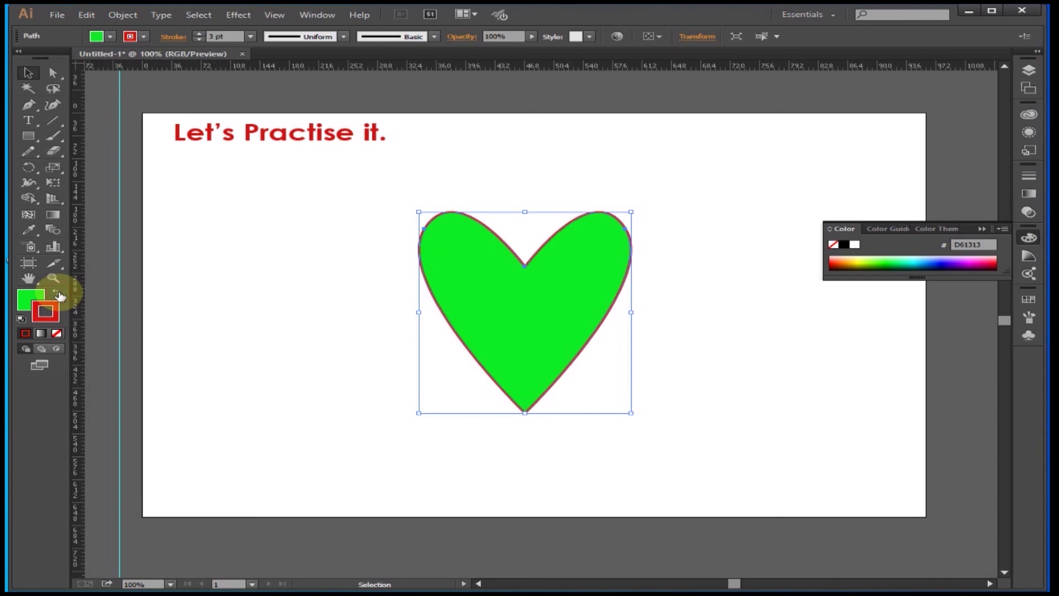
left_click(57, 293)
left_click_drag(539, 337, 269, 286)
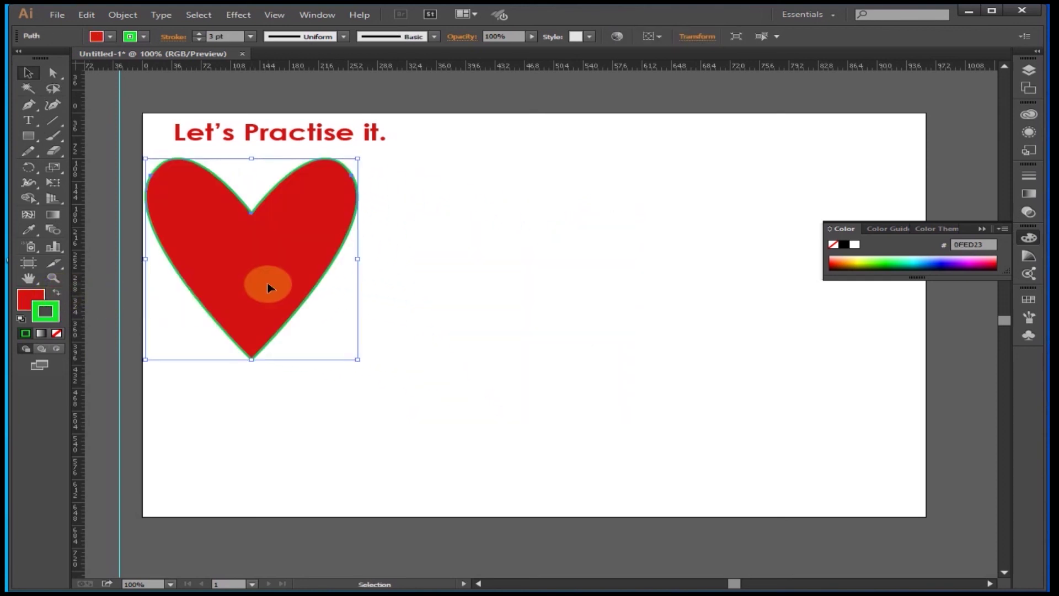
Duplicate the heart to the right, repeat with Ctrl+D for a third, then deselect
left_click_drag(268, 287, 501, 305, "alt")
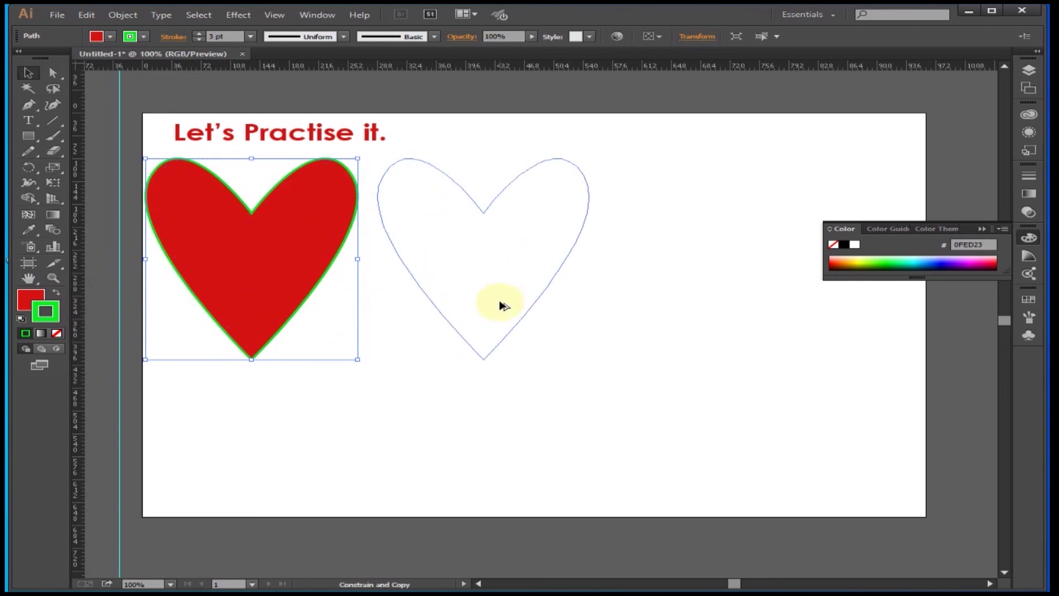
key("ctrl+d")
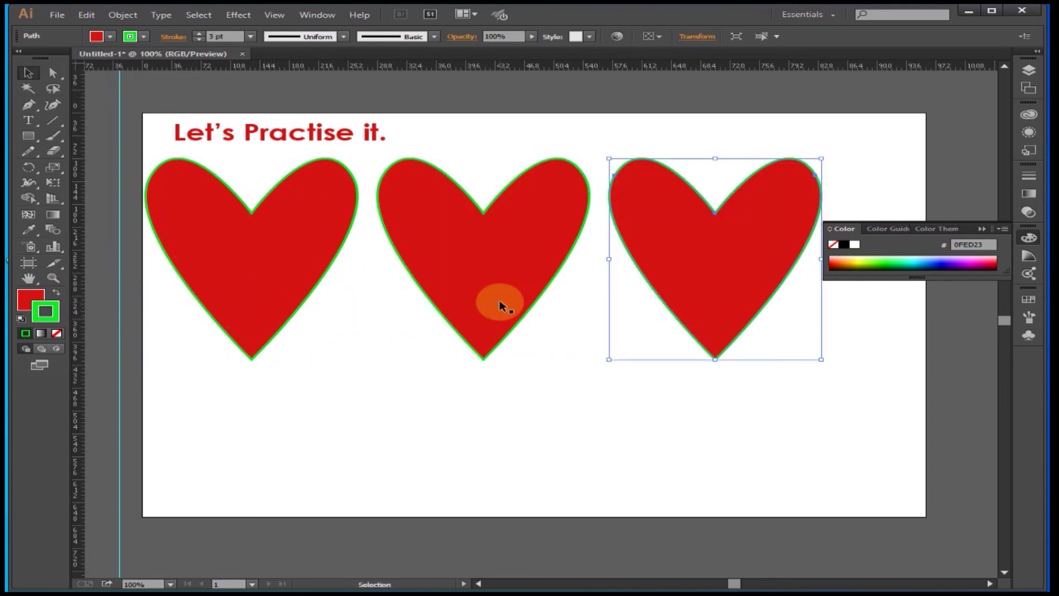
left_click(739, 458)
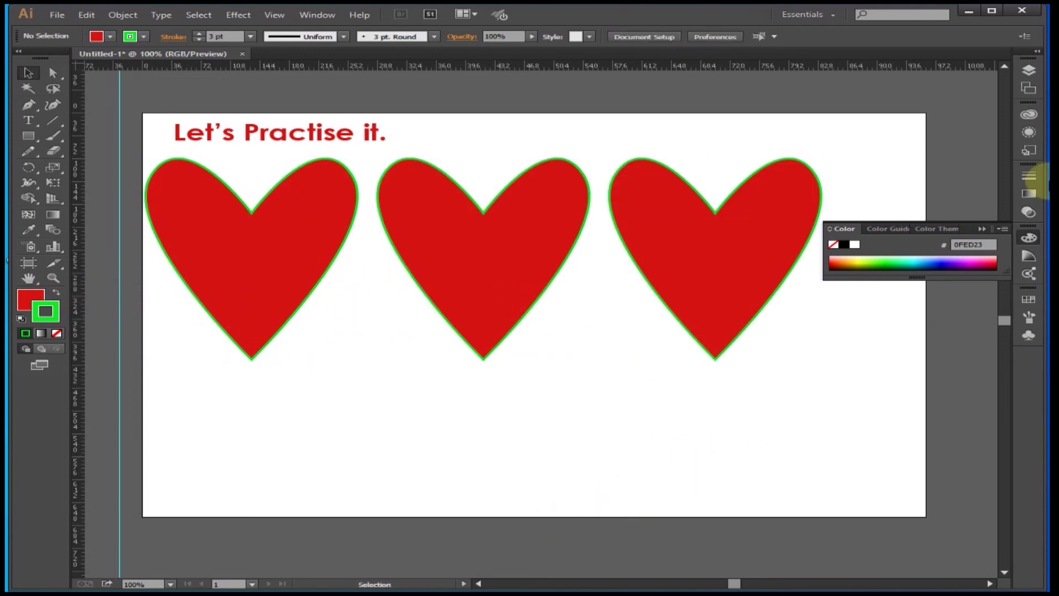